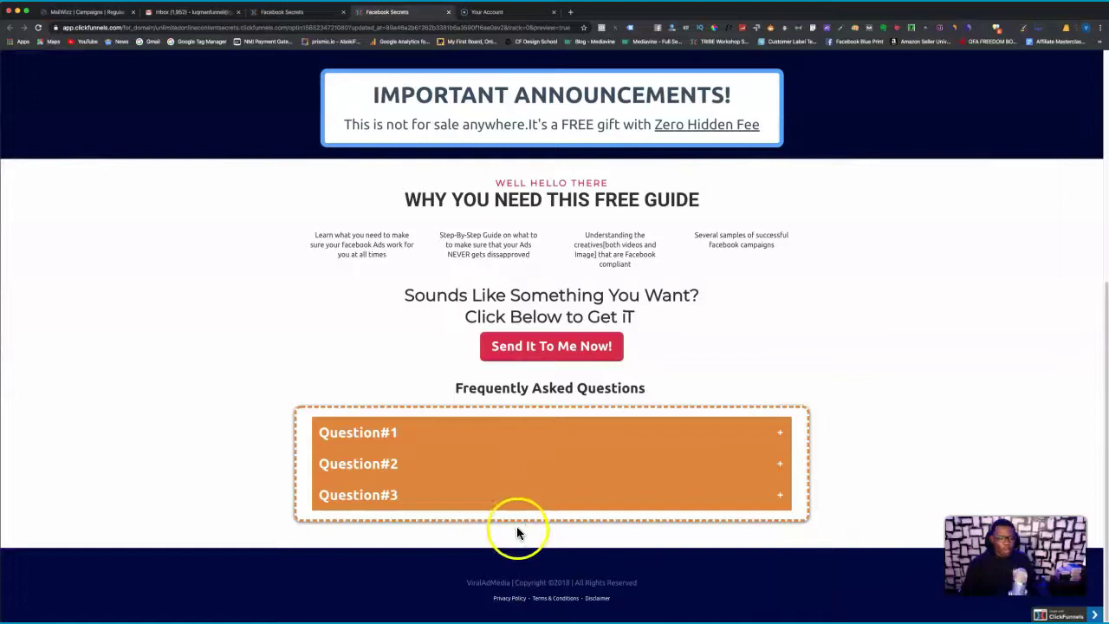
# - Expand and collapse the three Frequently Asked Questions entries on the preview page to examine how their answers open
pyautogui.click(460, 431)
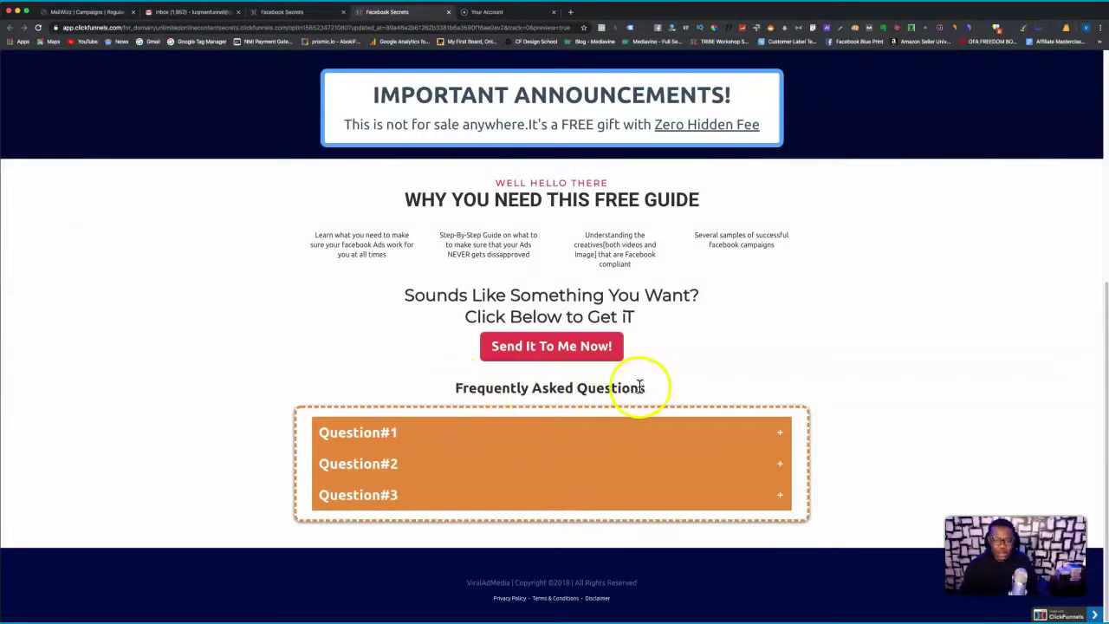
pyautogui.click(779, 431)
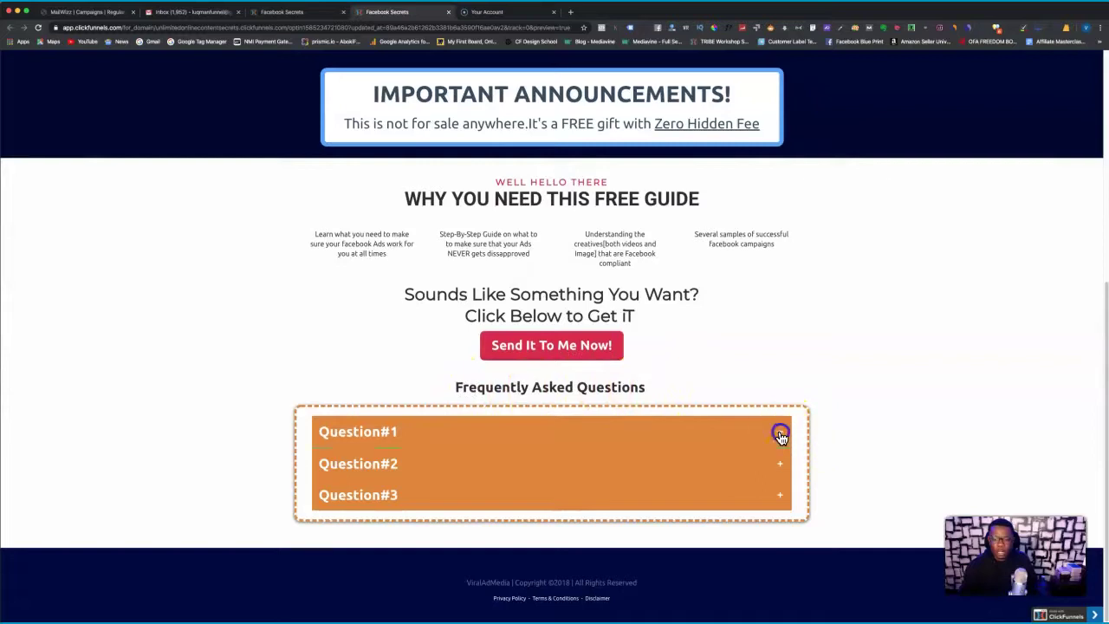
pyautogui.click(780, 408)
pyautogui.click(782, 471)
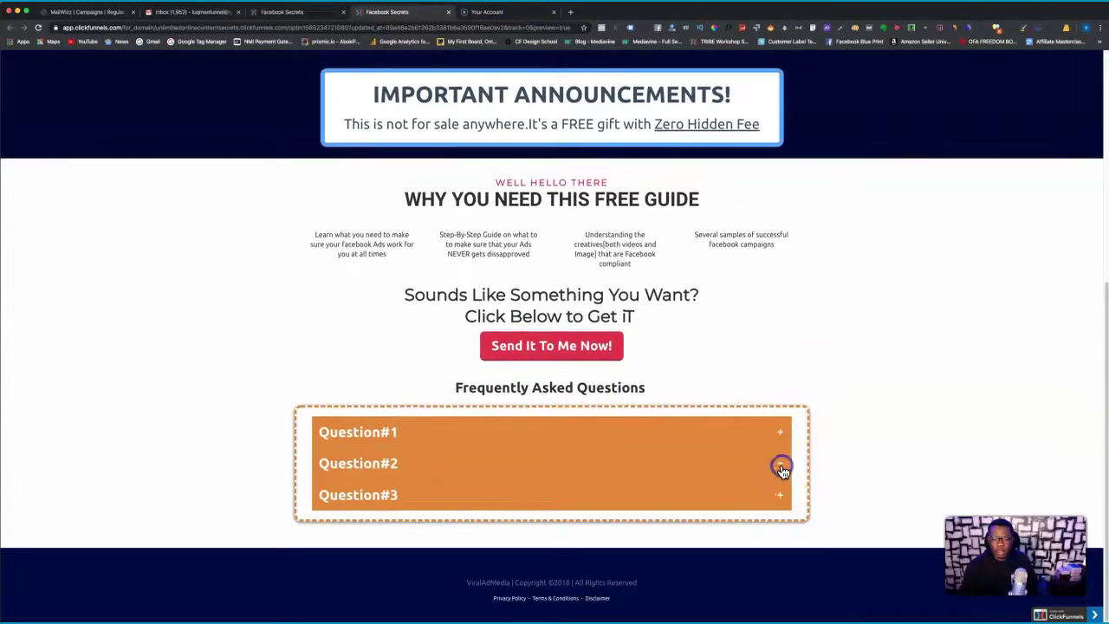
pyautogui.click(778, 442)
pyautogui.click(782, 496)
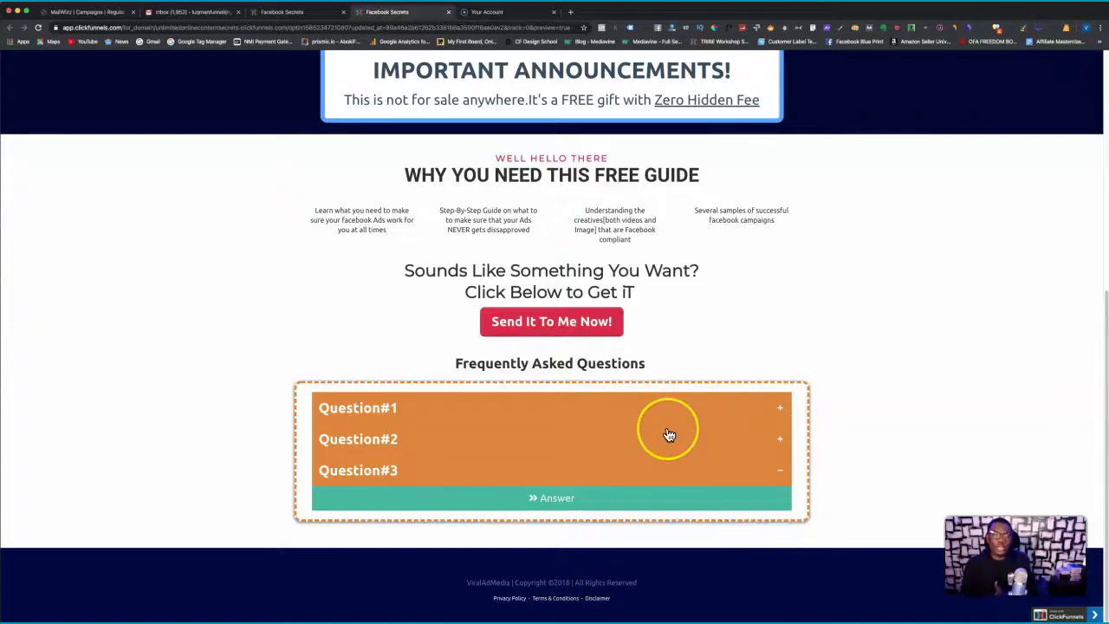
pyautogui.click(780, 473)
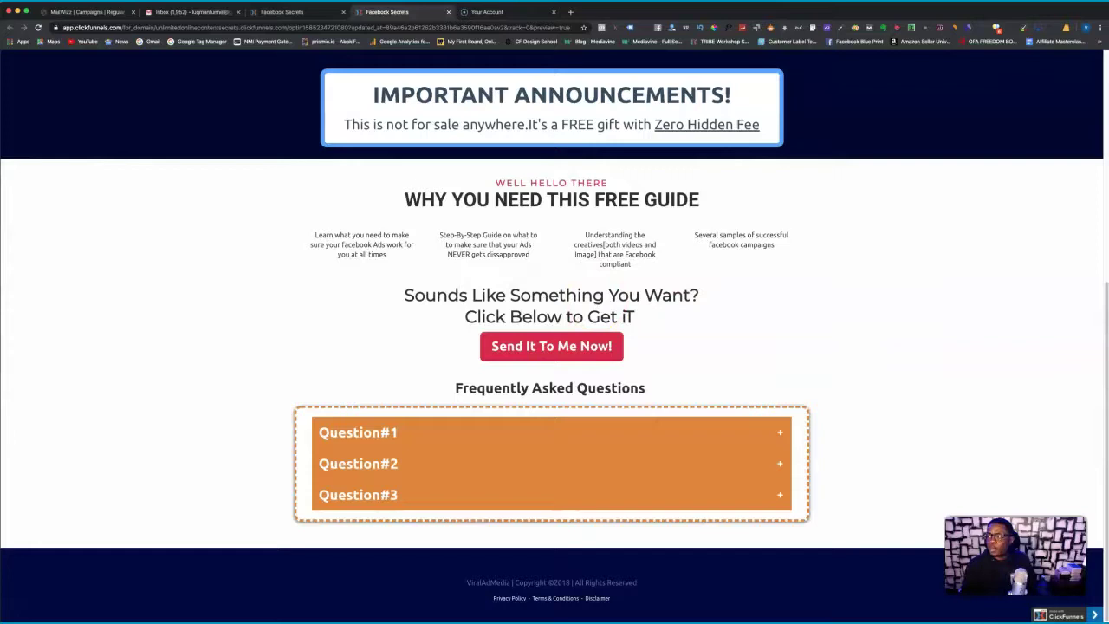
# - Switch to the Connect Car Finance funnel and open its Squeeze Page control version in the page editor
pyautogui.moveTo(525, 170); pyautogui.dragTo(259, 18)
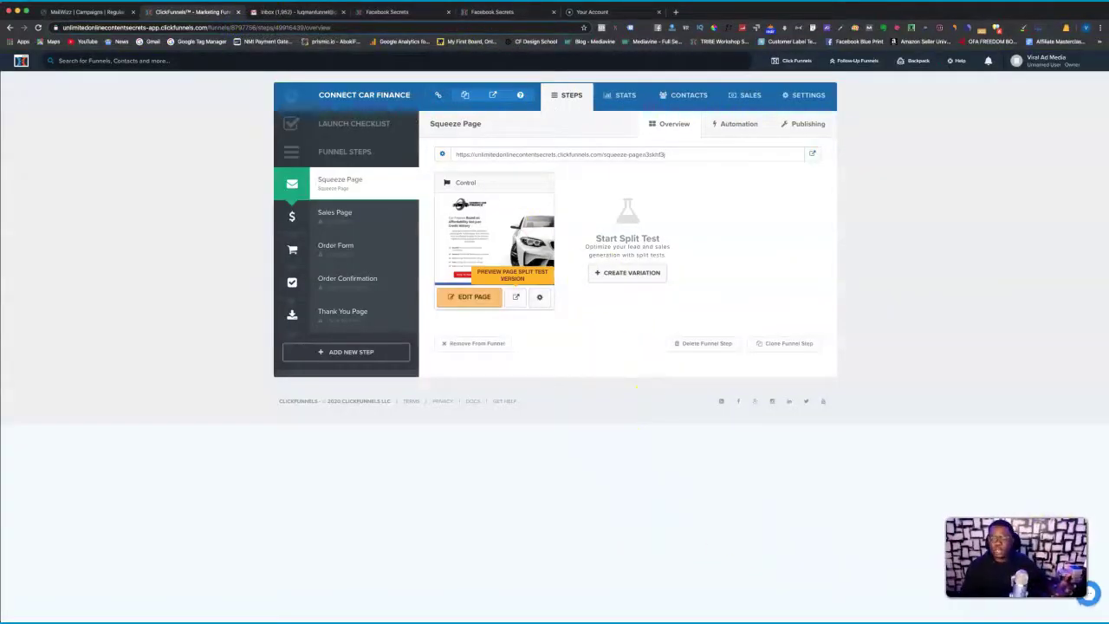
pyautogui.click(482, 298)
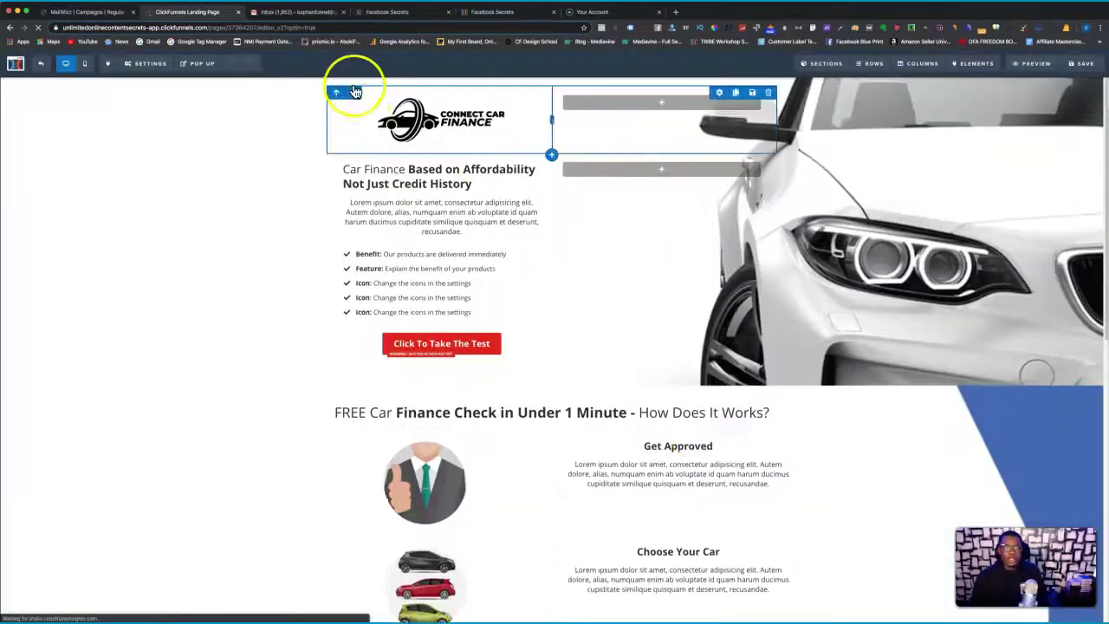
pyautogui.moveTo(202, 65)
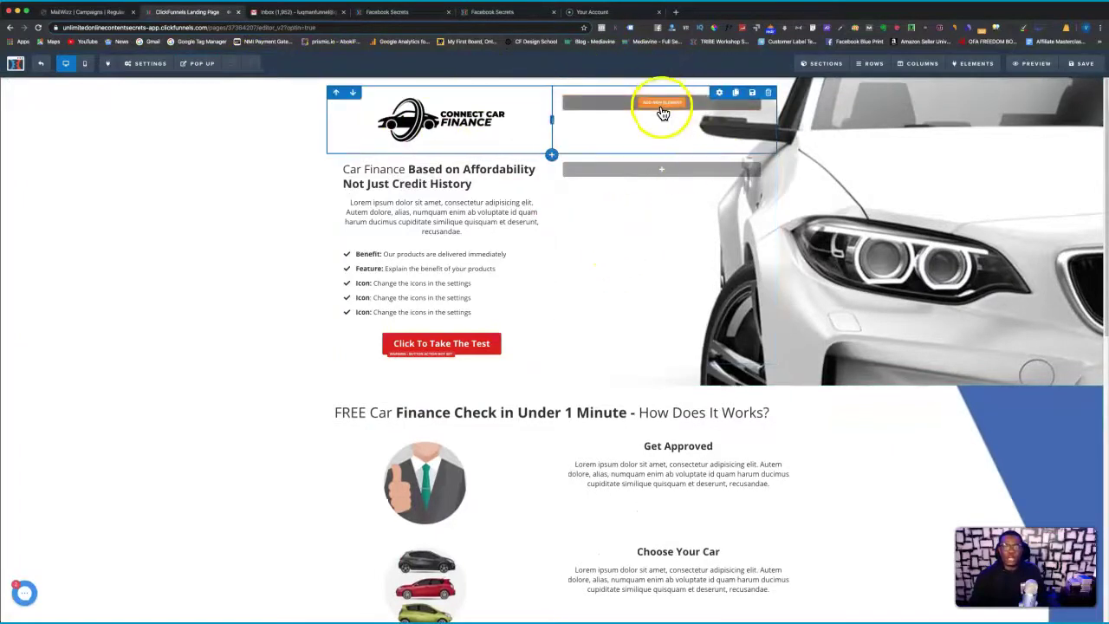
pyautogui.click(662, 104)
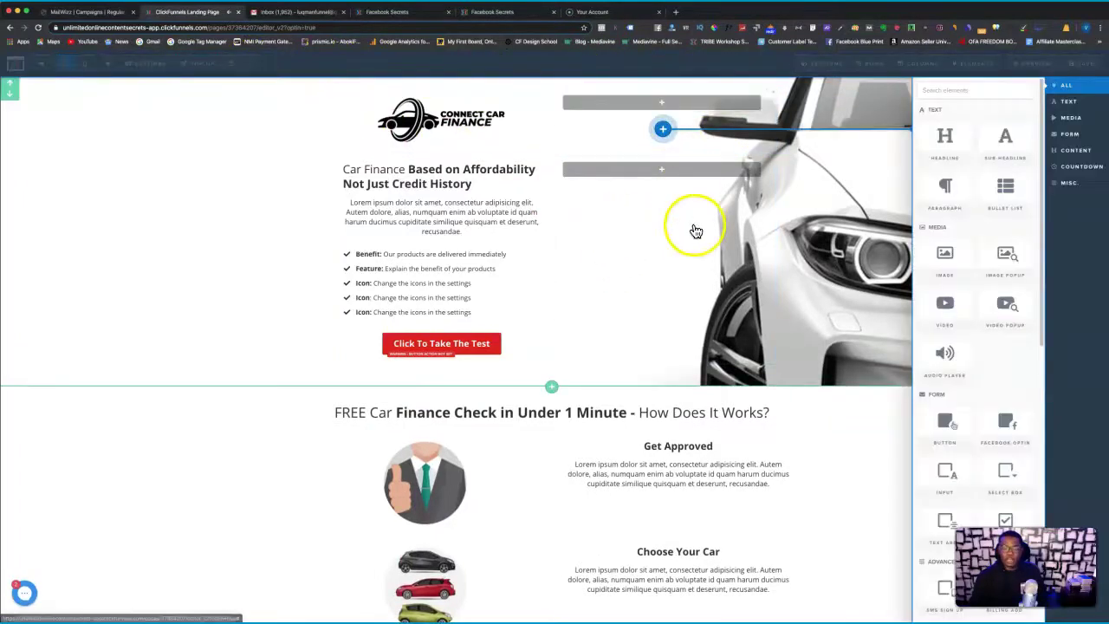
pyautogui.click(591, 242)
pyautogui.scroll(-10, 594, 251)
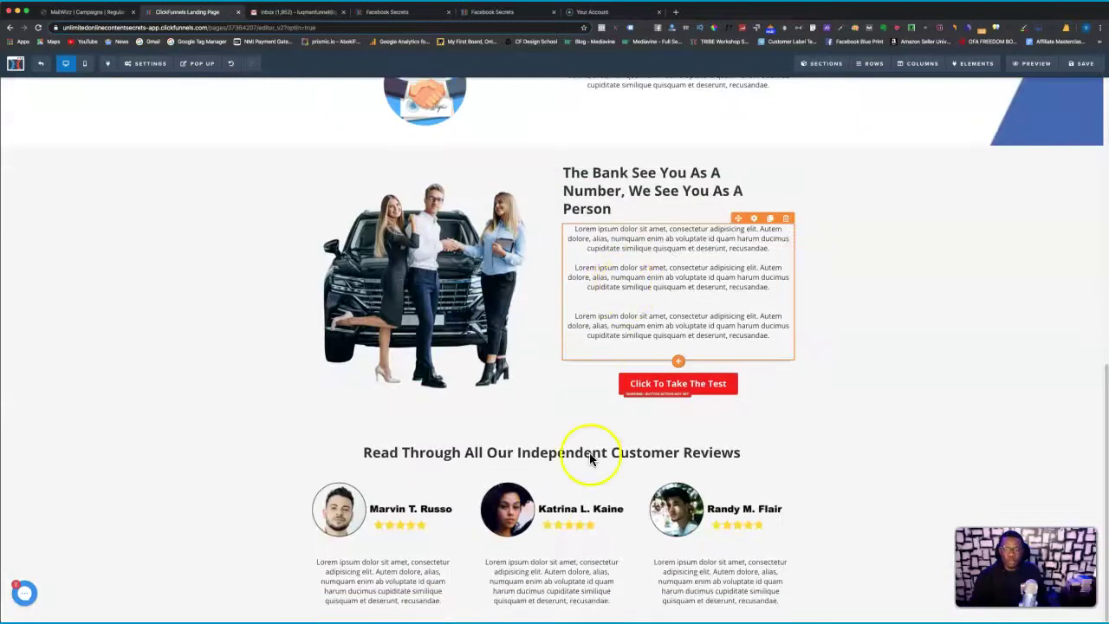
pyautogui.scroll(10, 620, 385)
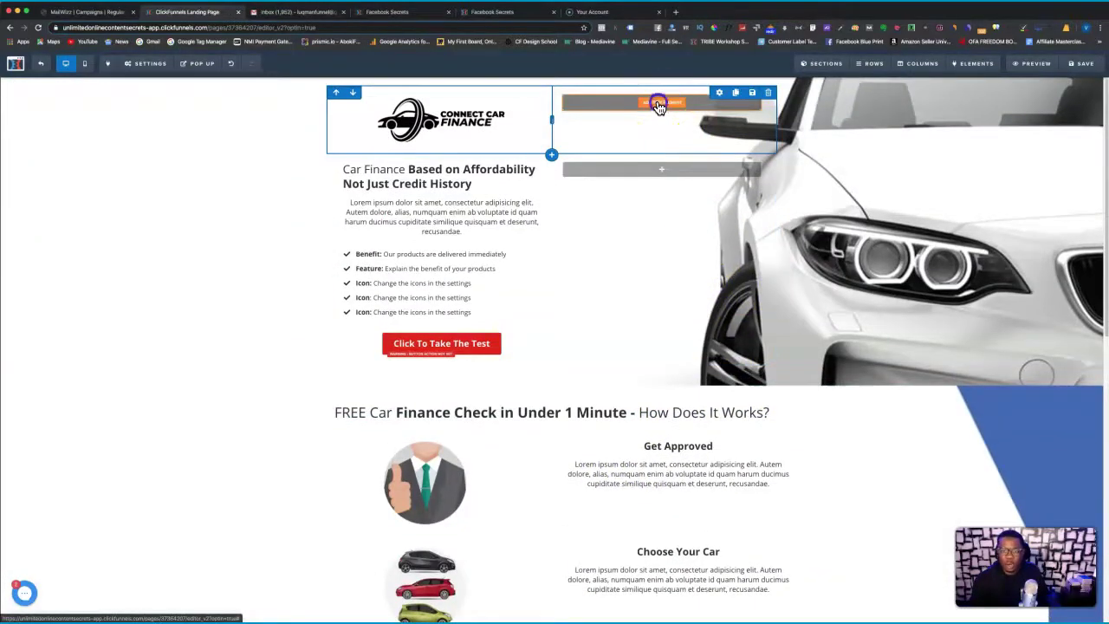
# - Add a headline element in the empty column beside the Connect Car Finance logo and set its text to "FAQ"
pyautogui.click(659, 105)
pyautogui.click(954, 137)
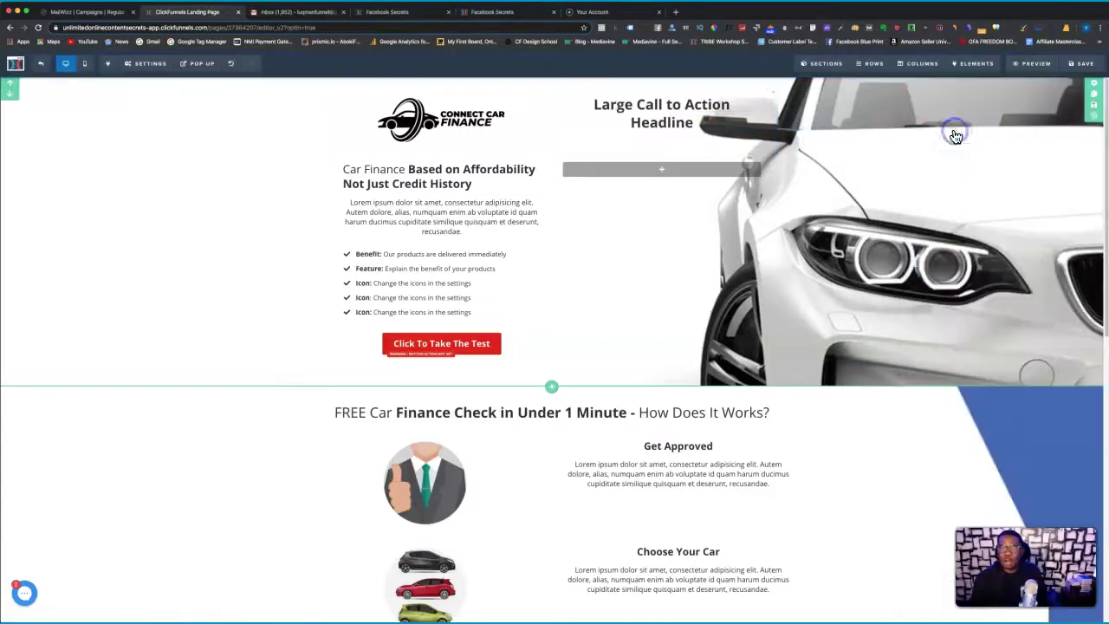
pyautogui.click(591, 108)
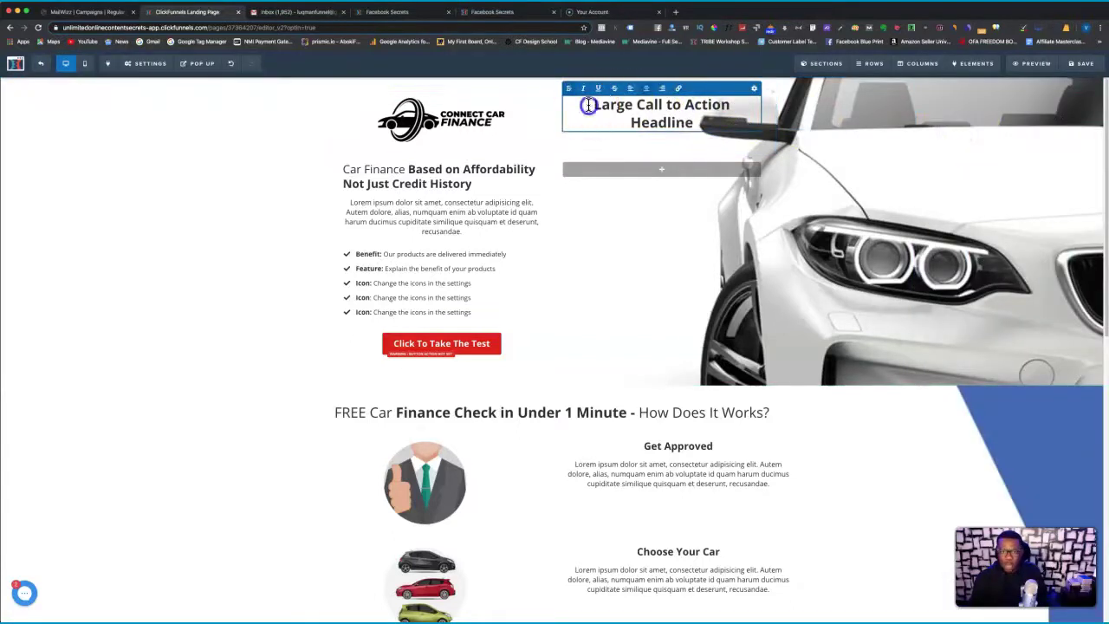
pyautogui.moveTo(588, 104); pyautogui.dragTo(697, 123)
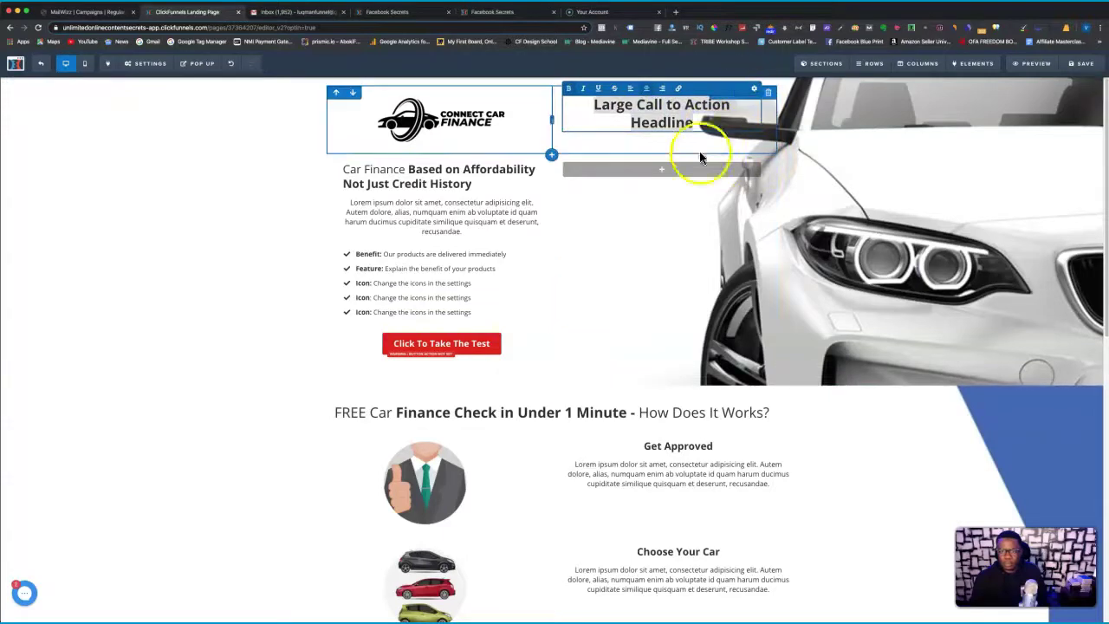
pyautogui.click(616, 145)
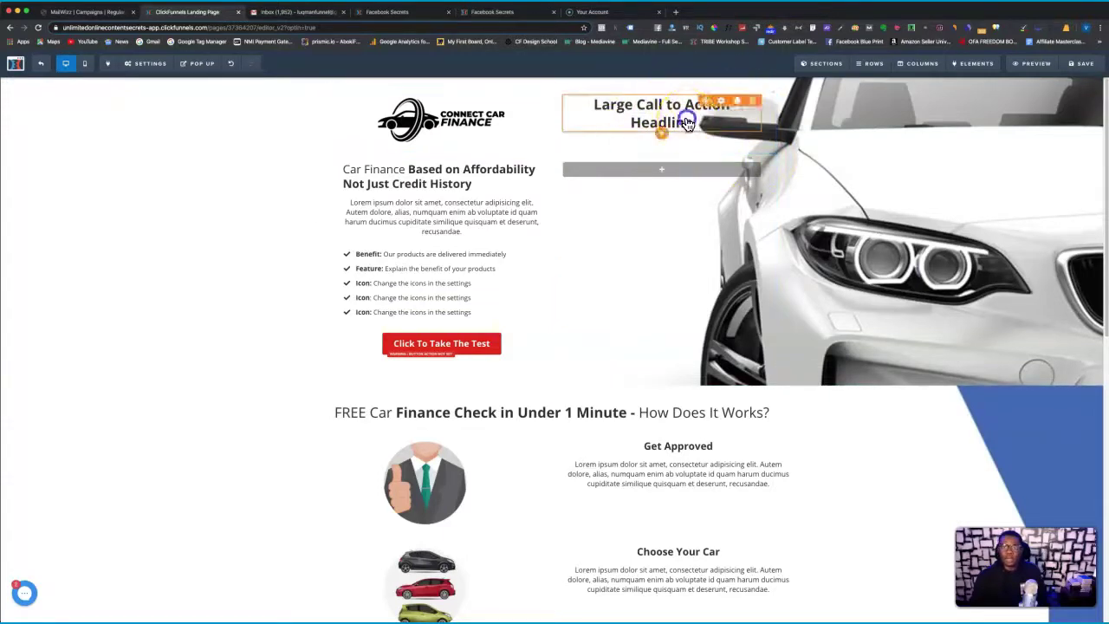
pyautogui.click(585, 105)
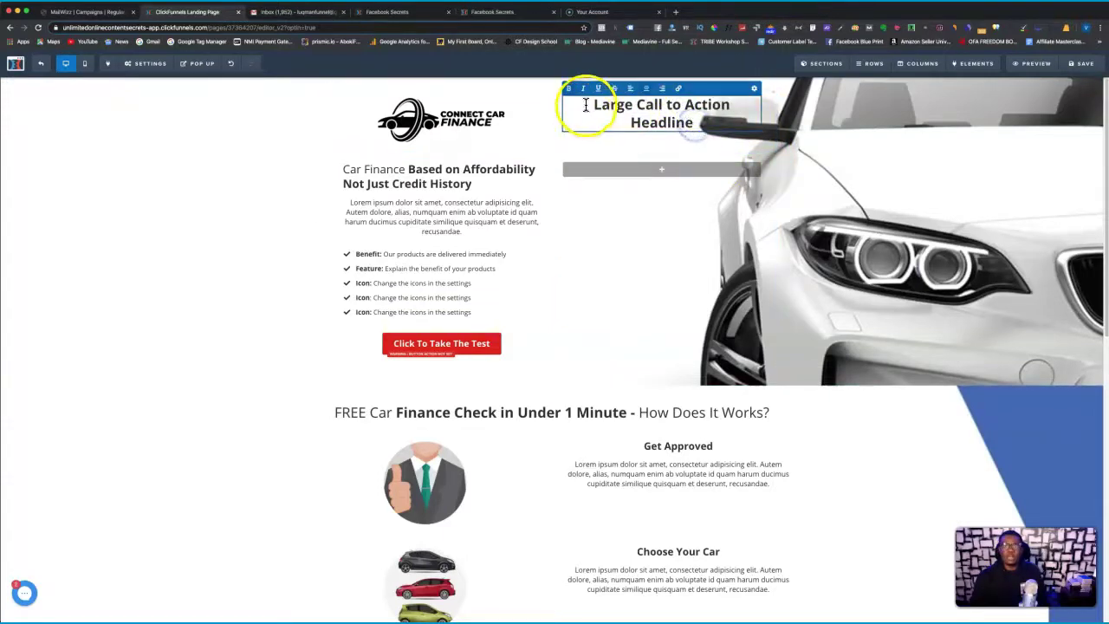
pyautogui.moveTo(690, 117); pyautogui.dragTo(693, 123)
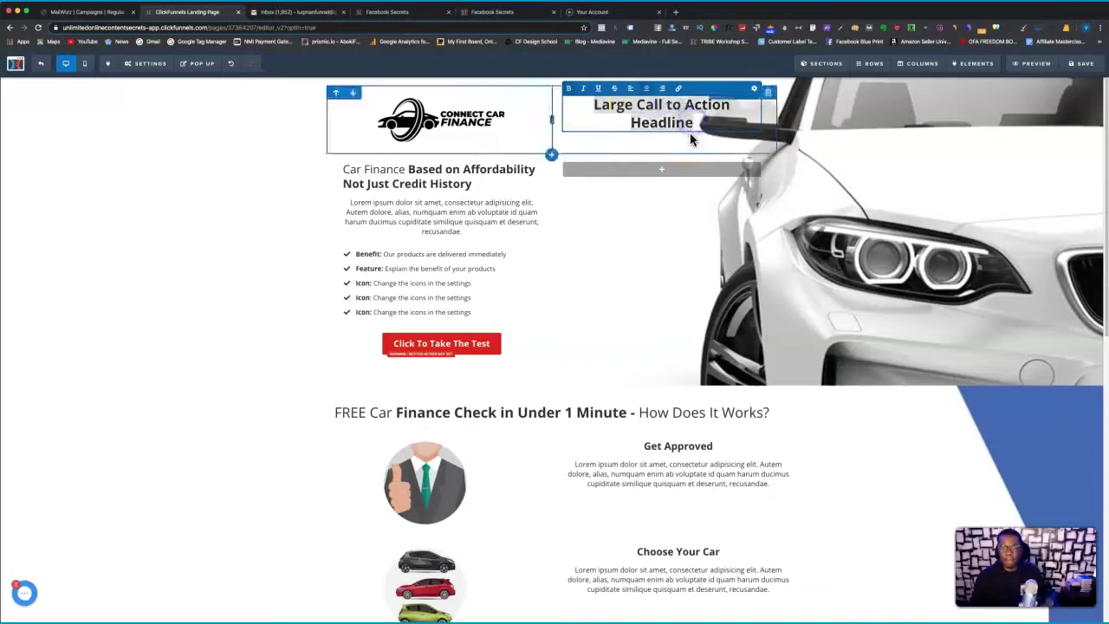
pyautogui.write('FA')
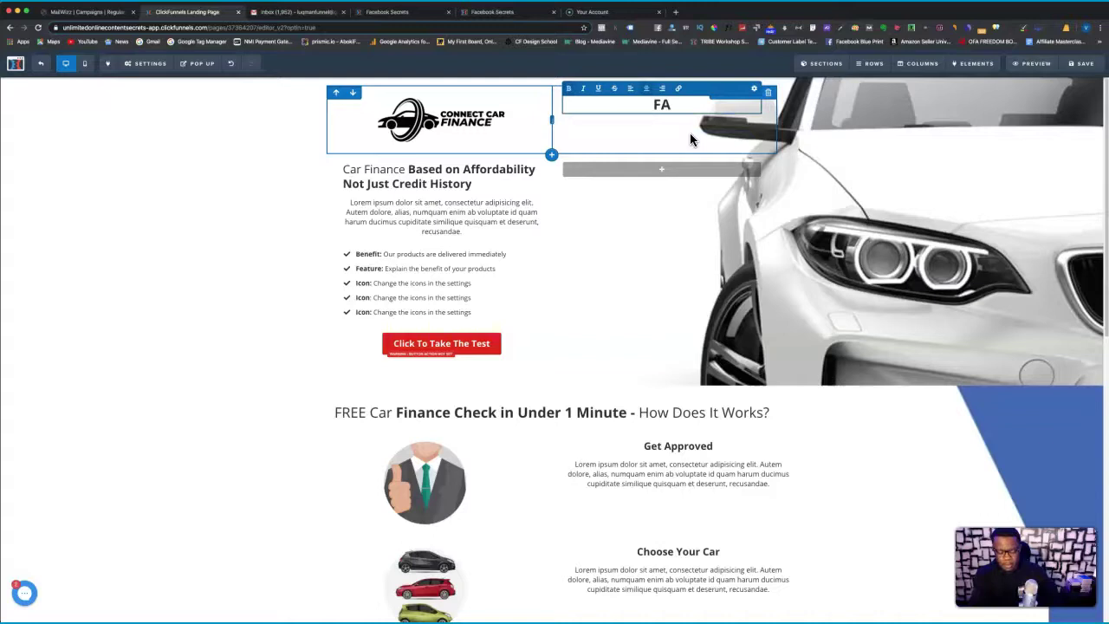
pyautogui.write('Q')
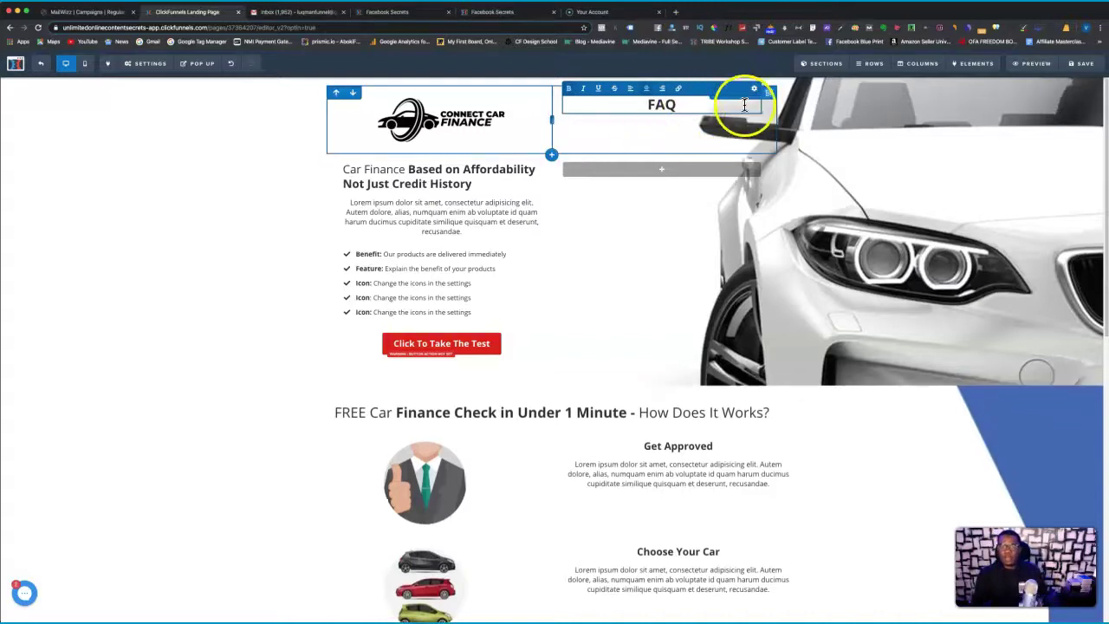
# - Try several background colours on the FAQ headline, settle on solid grey, and save the page
pyautogui.click(698, 87)
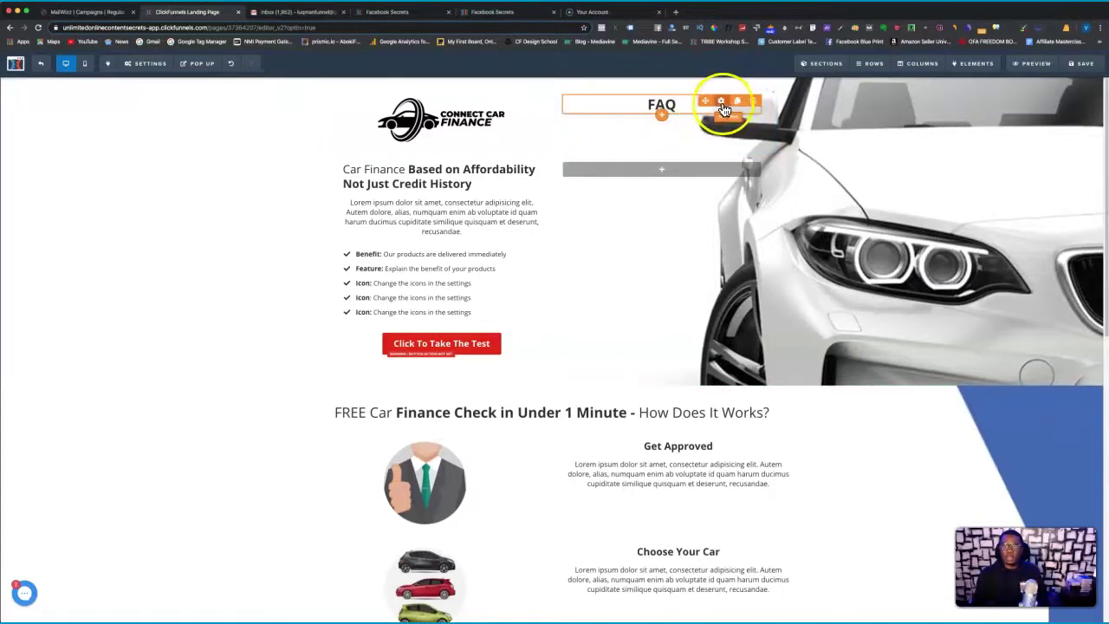
pyautogui.click(721, 103)
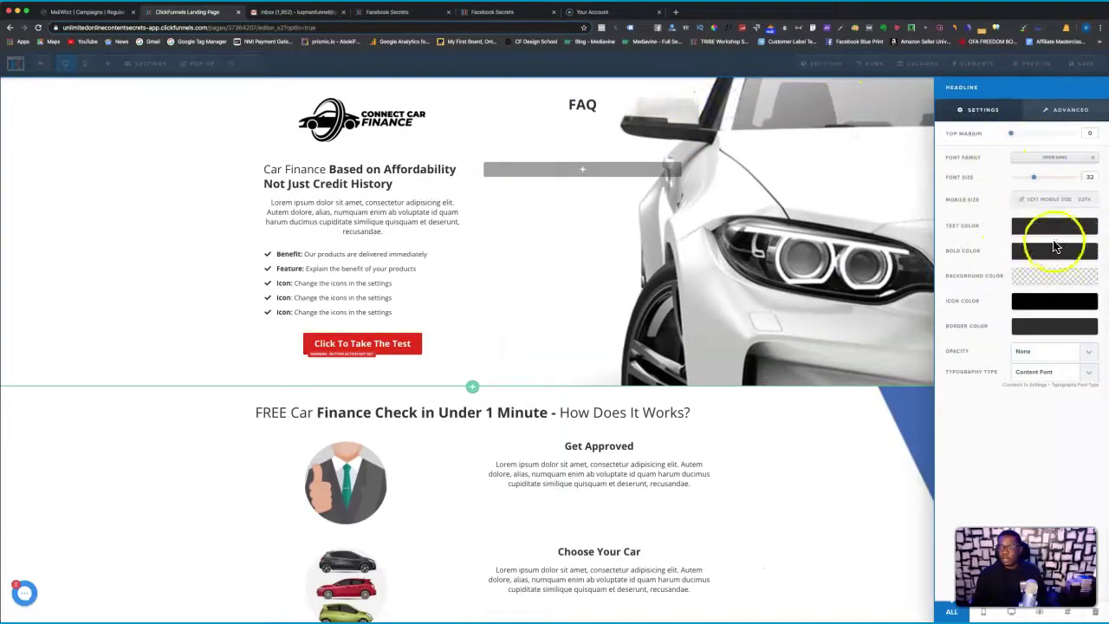
pyautogui.click(1045, 277)
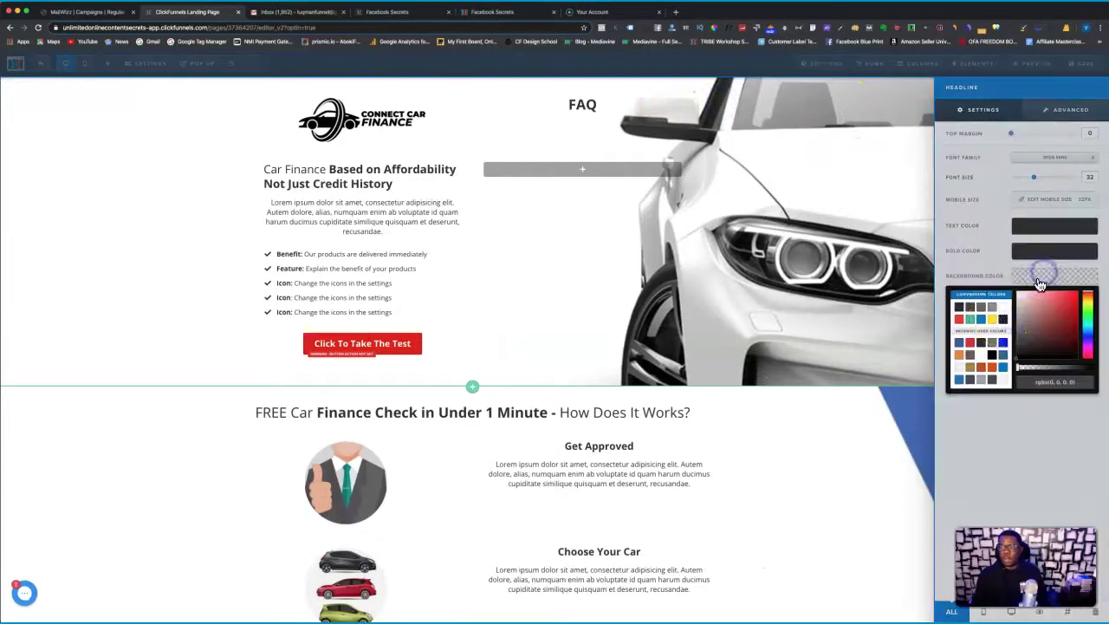
pyautogui.click(994, 309)
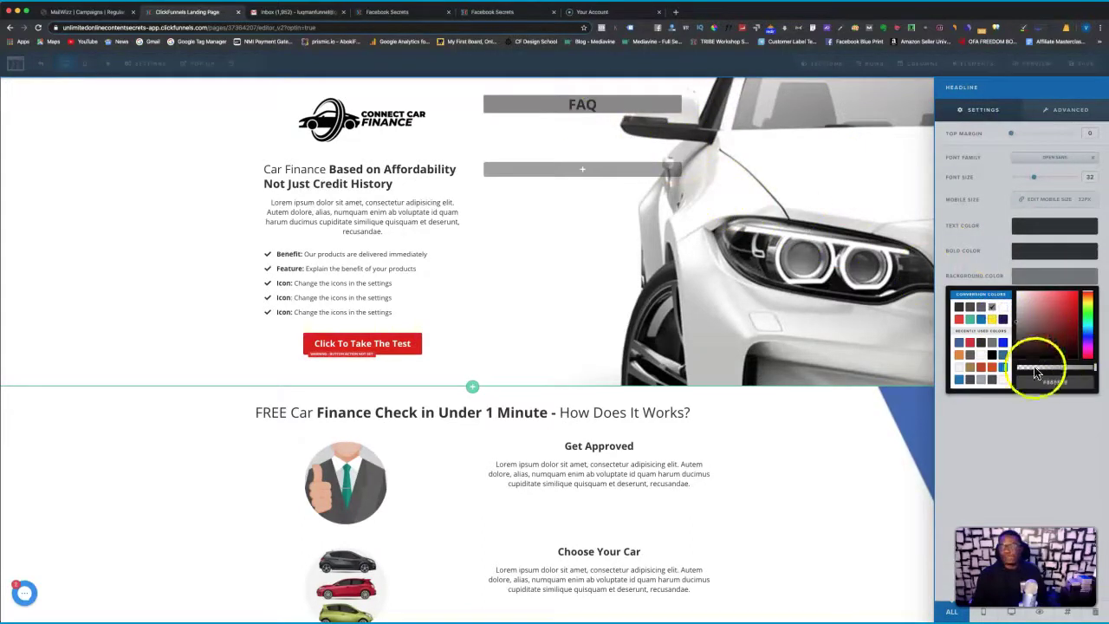
pyautogui.click(983, 383)
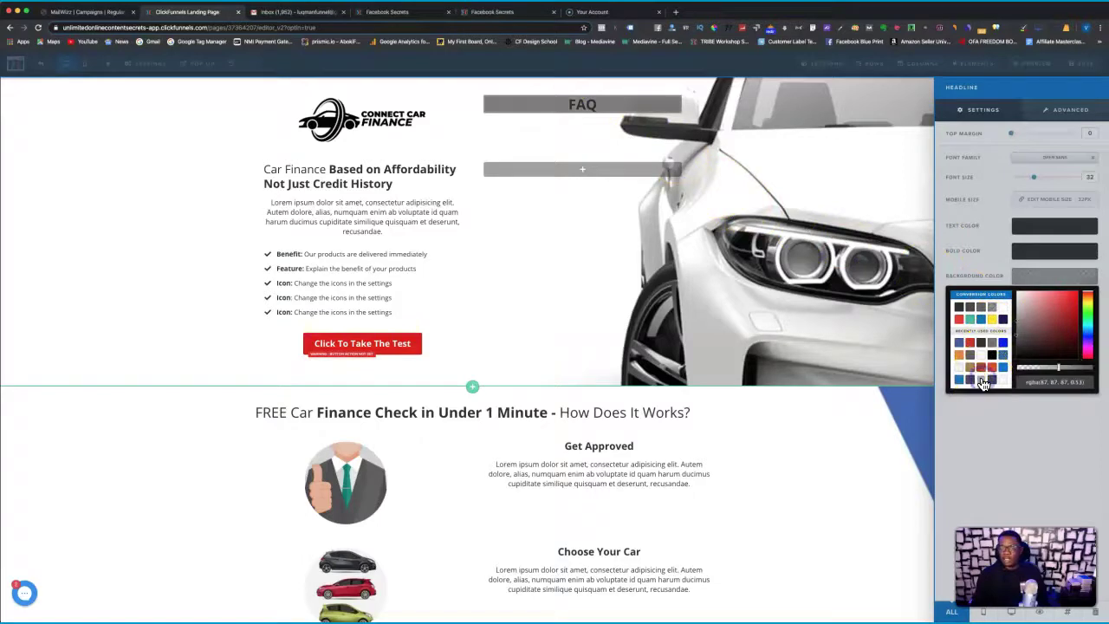
pyautogui.click(960, 368)
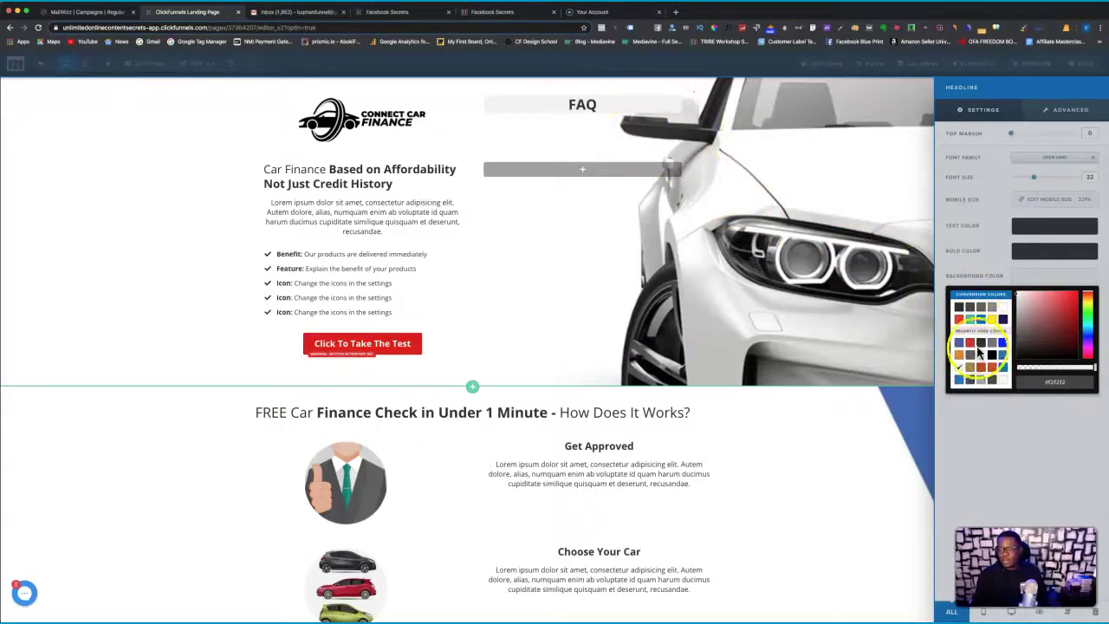
pyautogui.click(972, 373)
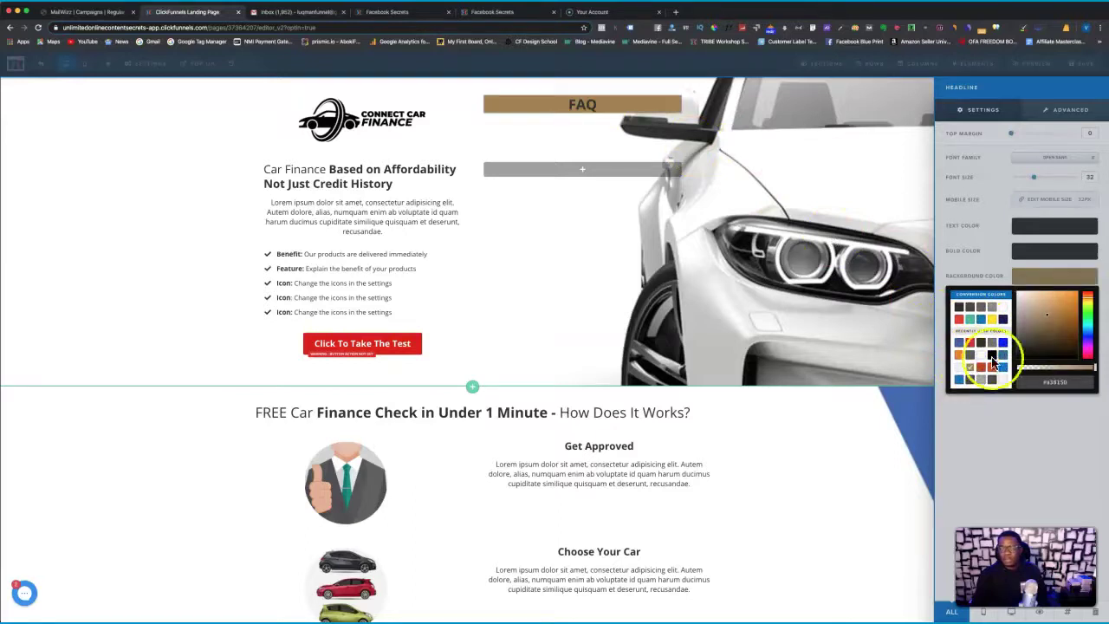
pyautogui.click(997, 308)
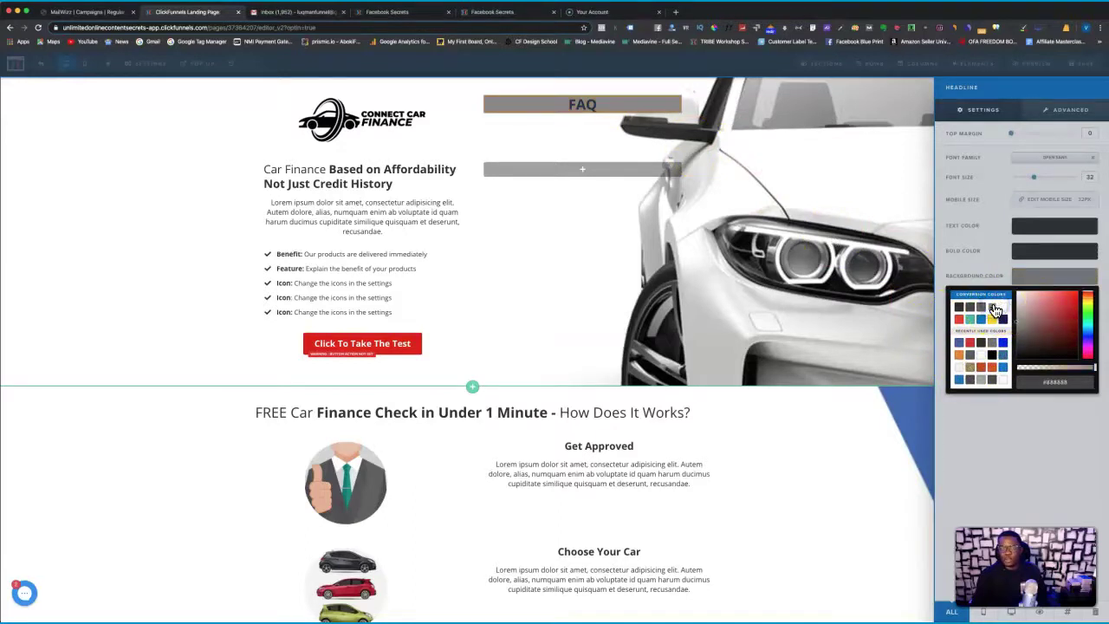
pyautogui.click(579, 230)
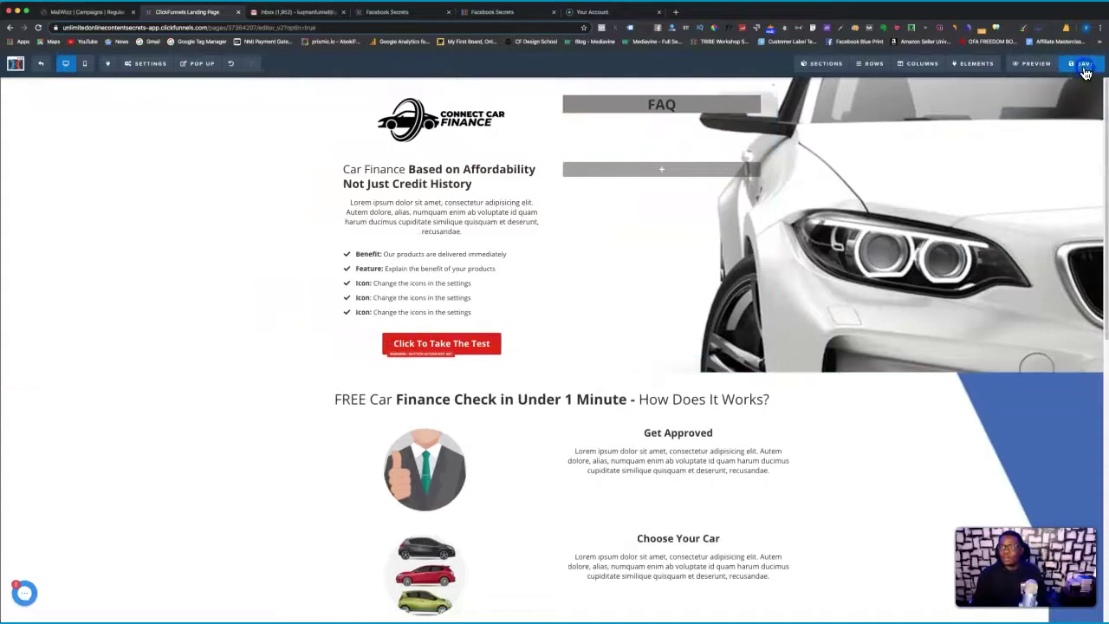
pyautogui.click(1078, 65)
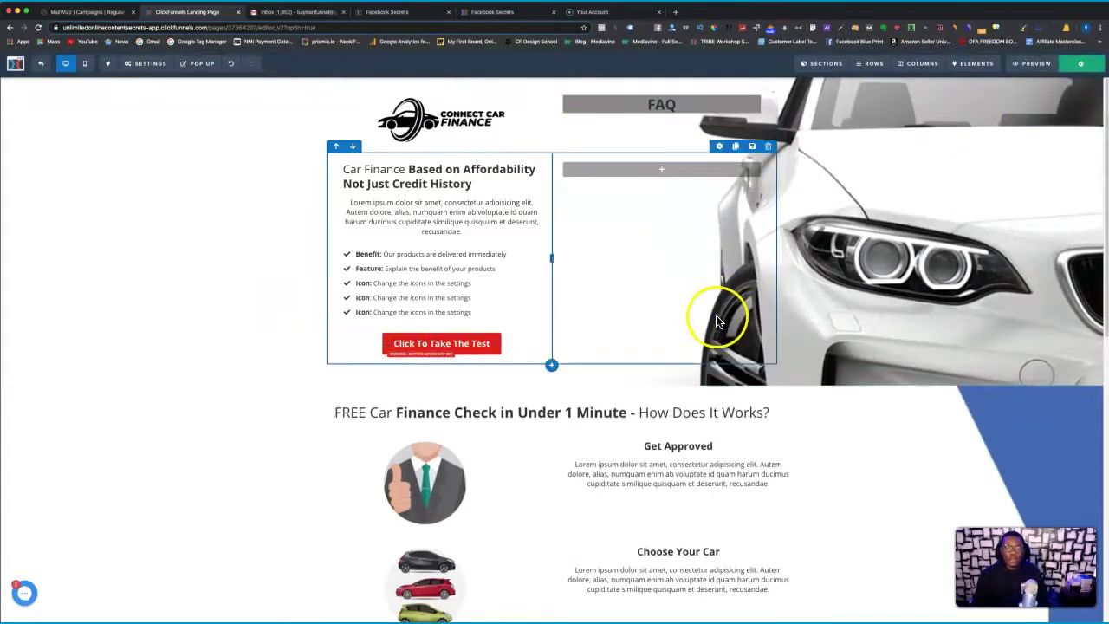
# - Move the three-column customer reviews row above the "Read Through All Our Independent Customer Reviews" heading
pyautogui.scroll(-10, 717, 319)
pyautogui.scroll(1, 618, 512)
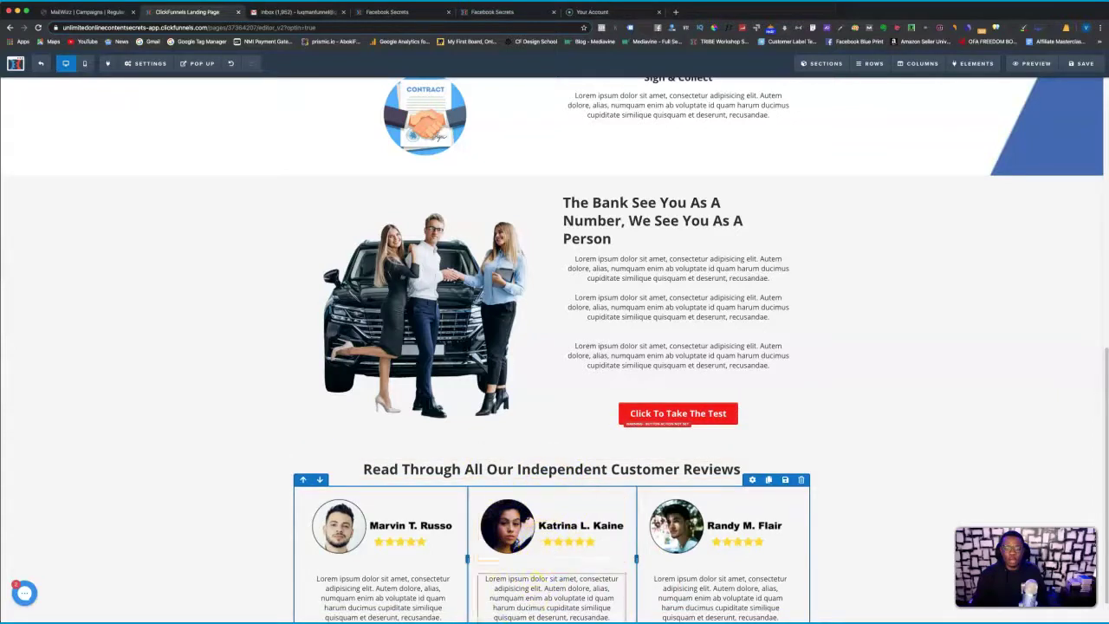
pyautogui.click(302, 482)
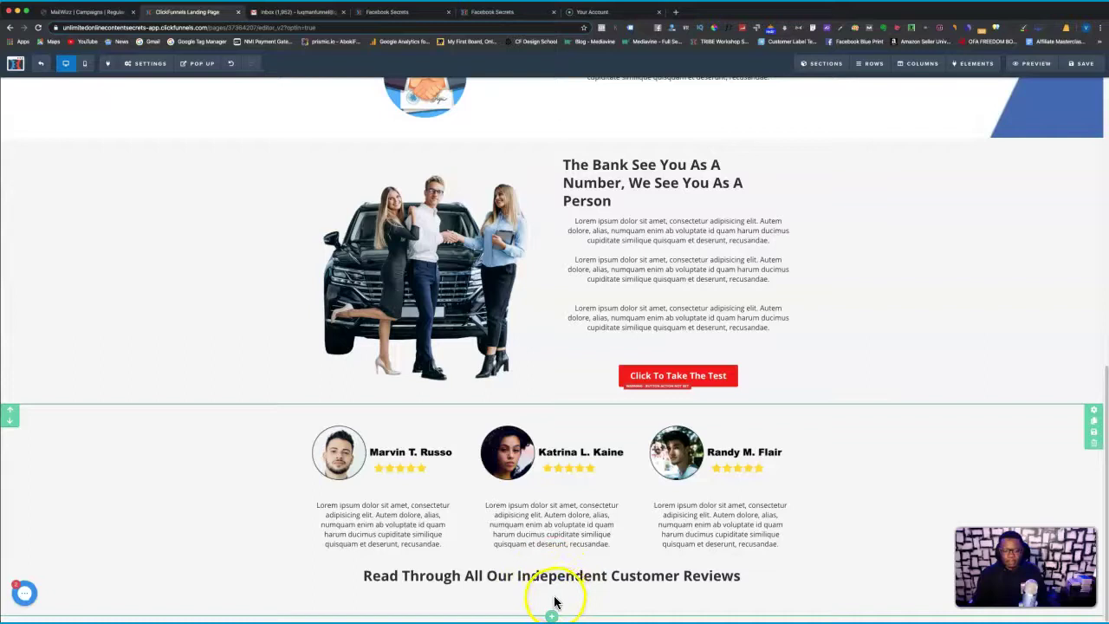
# - Add a one-column row beneath the "Read Through All Our Independent Customer Reviews" heading and insert a headline element in it
pyautogui.click(552, 607)
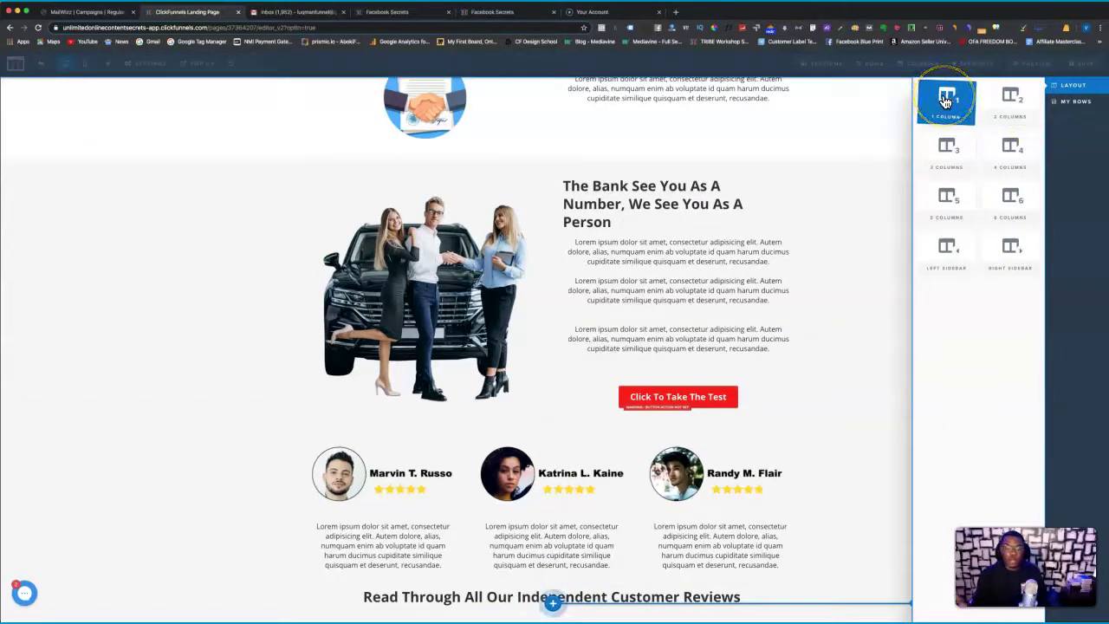
pyautogui.click(1006, 94)
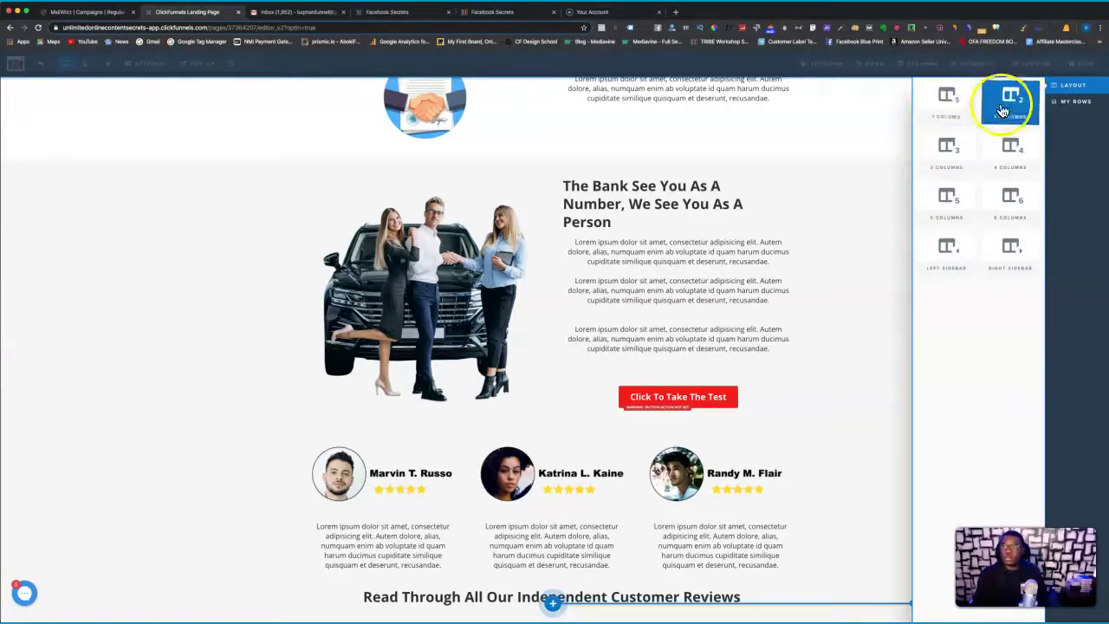
pyautogui.click(953, 99)
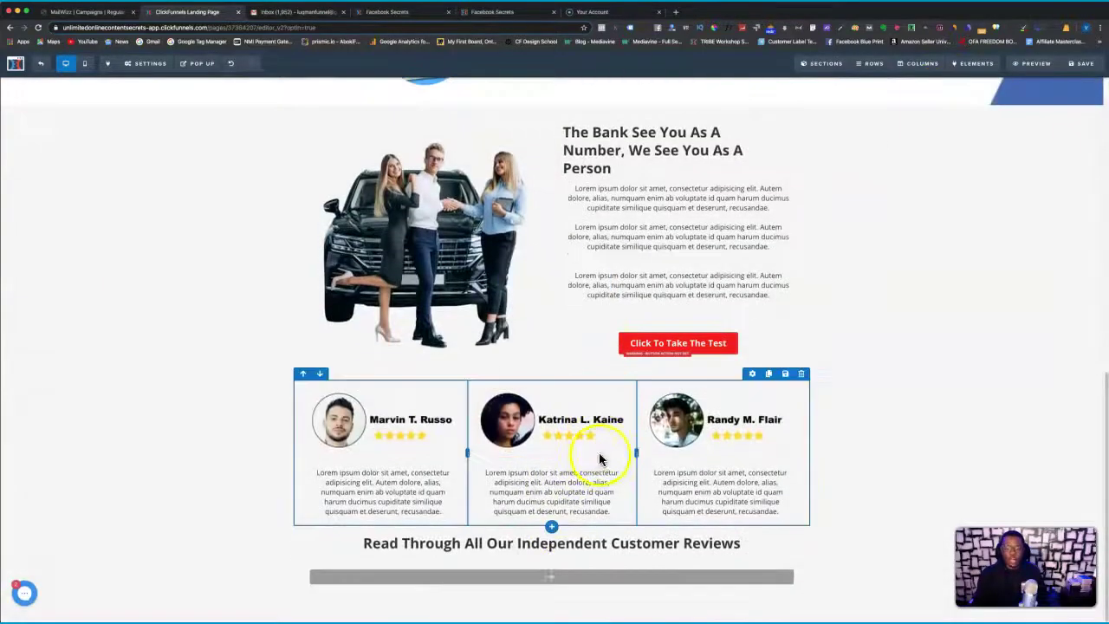
pyautogui.click(554, 579)
pyautogui.click(941, 137)
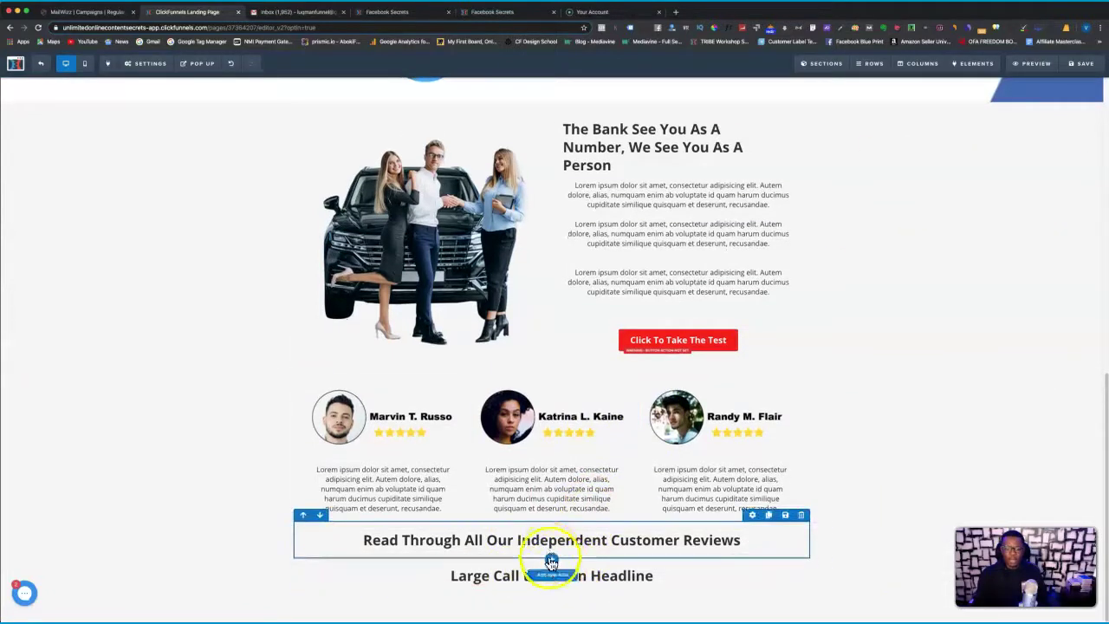
# - Try to replace the placeholder text of the headline in the row beneath the "Read Through All Our Independent Customer Reviews" heading
pyautogui.click(553, 577)
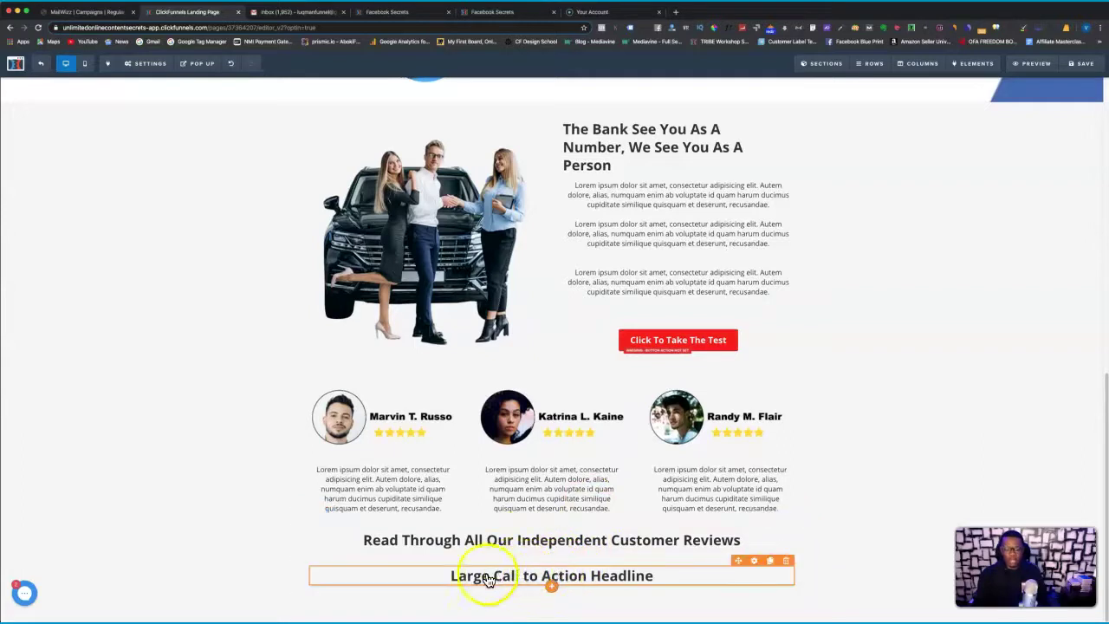
pyautogui.click(457, 577)
pyautogui.moveTo(446, 577); pyautogui.dragTo(651, 592)
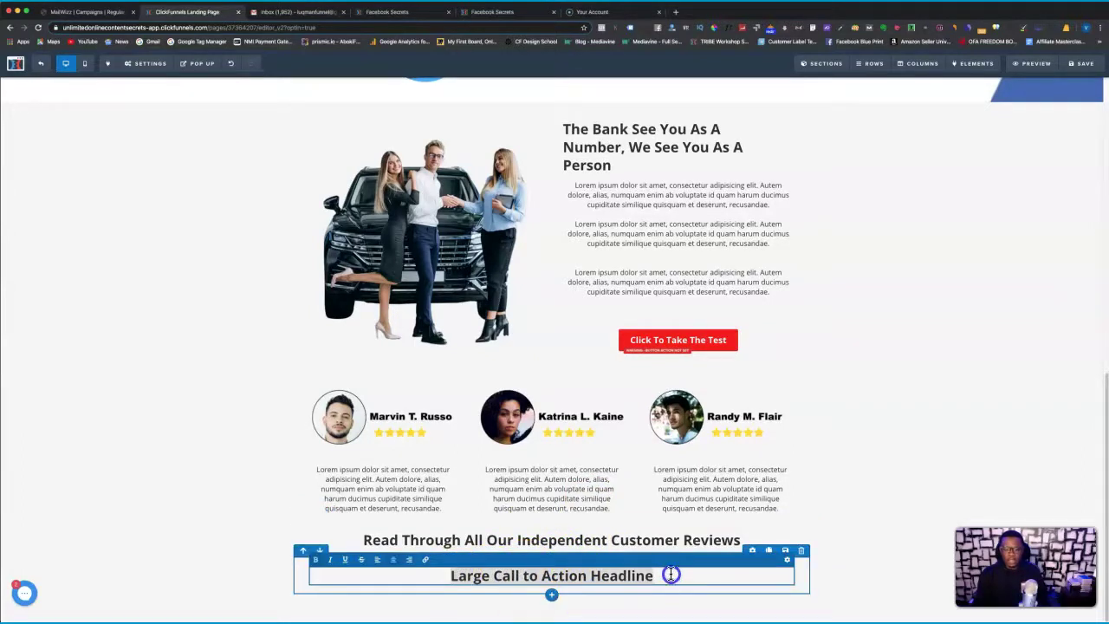
pyautogui.write('fr')
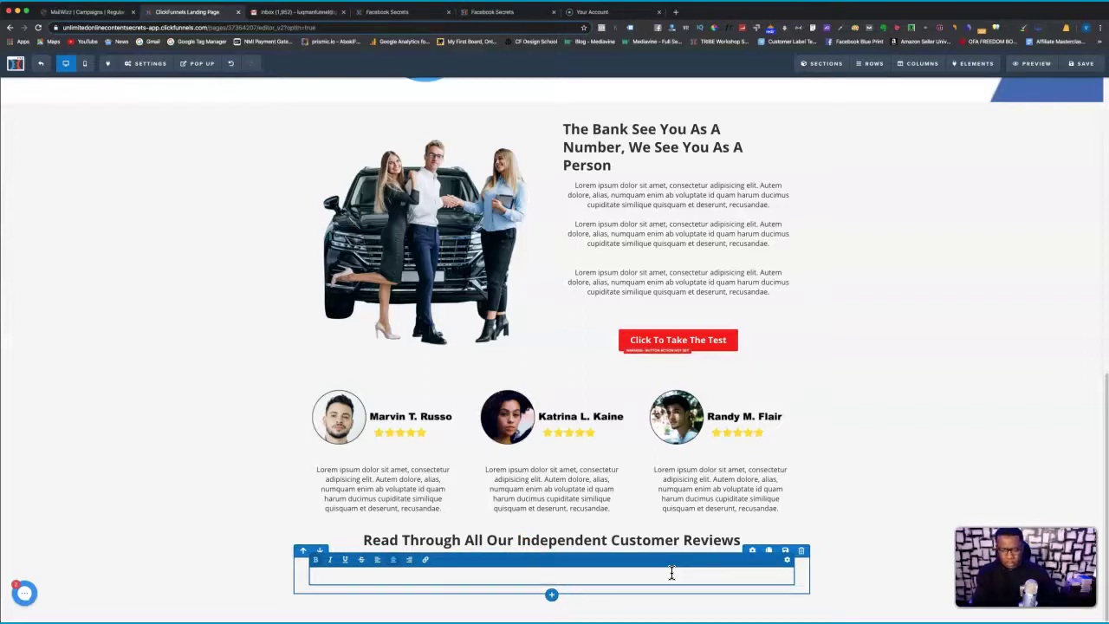
pyautogui.click(644, 590)
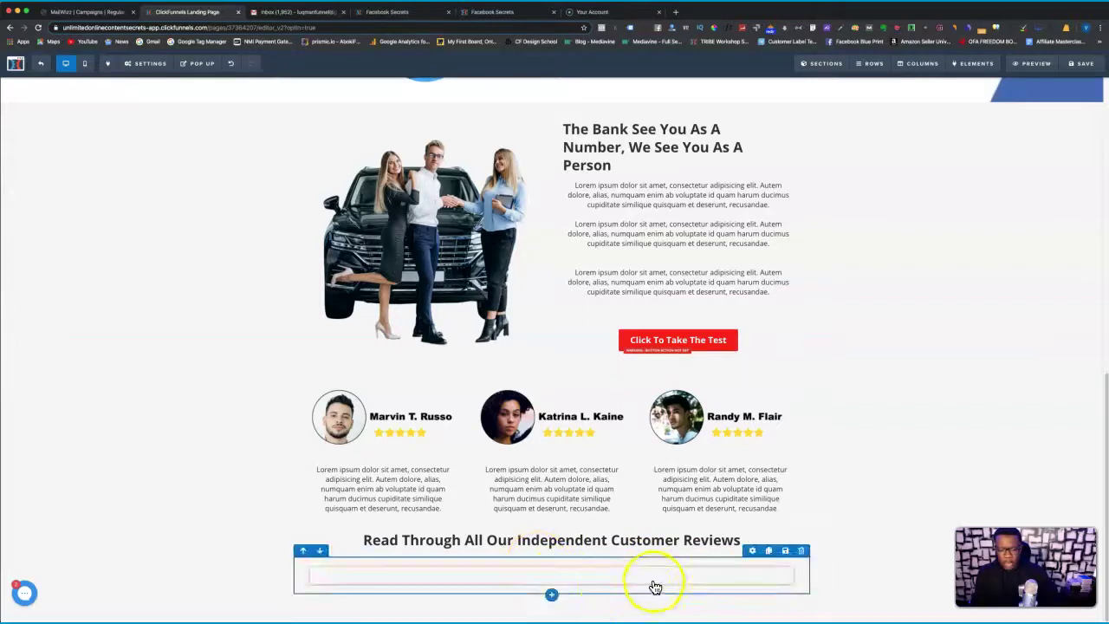
pyautogui.press('Delete')
# - Add a headline directly under the customer reviews heading, set its text to "Frequently Asked Question", and save the page
pyautogui.click(553, 557)
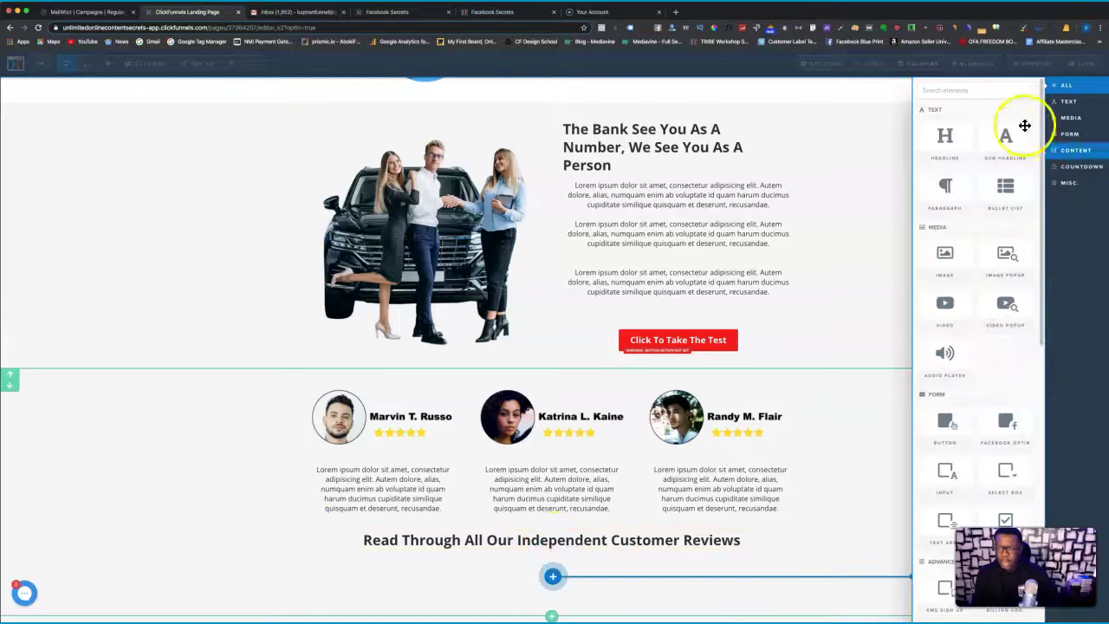
pyautogui.click(942, 132)
pyautogui.click(498, 576)
pyautogui.moveTo(452, 569); pyautogui.dragTo(663, 568)
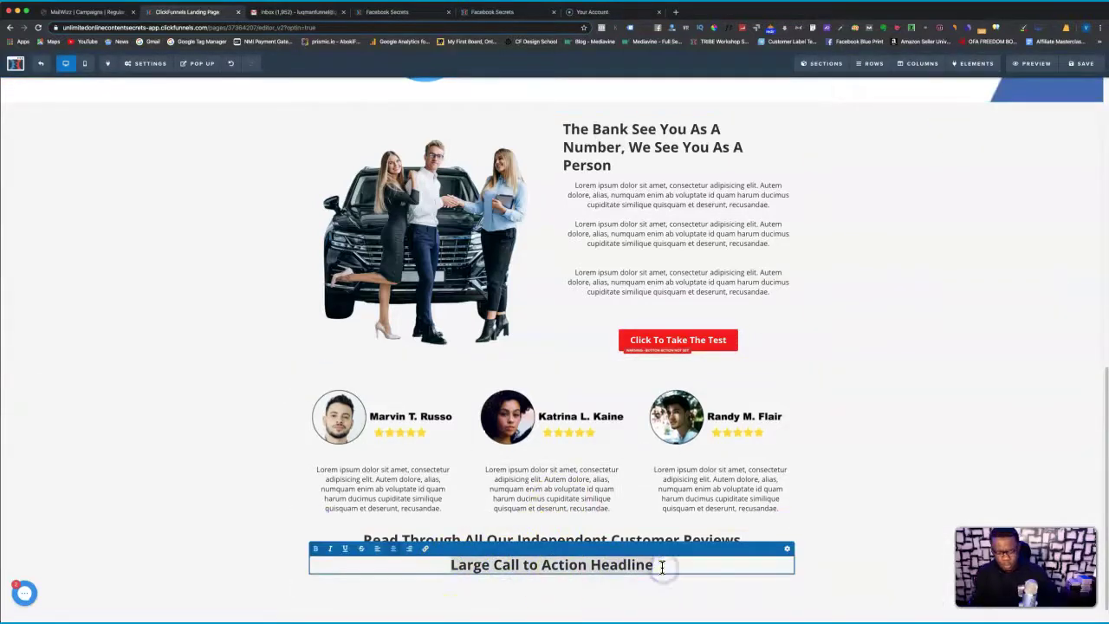
pyautogui.write('Frequently Asked Quest')
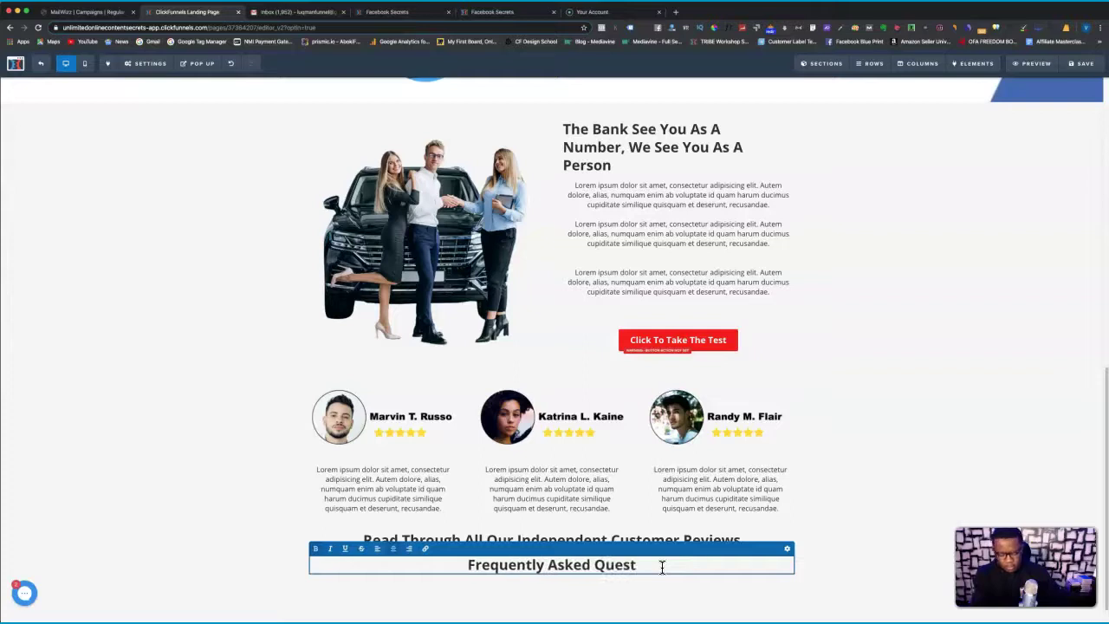
pyautogui.click(849, 584)
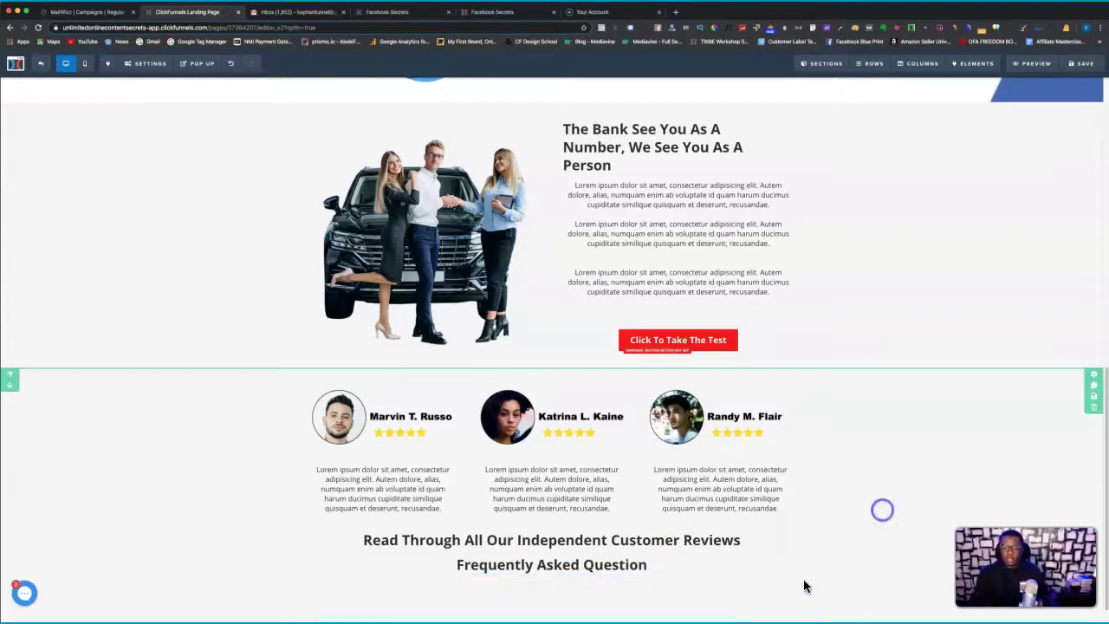
pyautogui.click(587, 564)
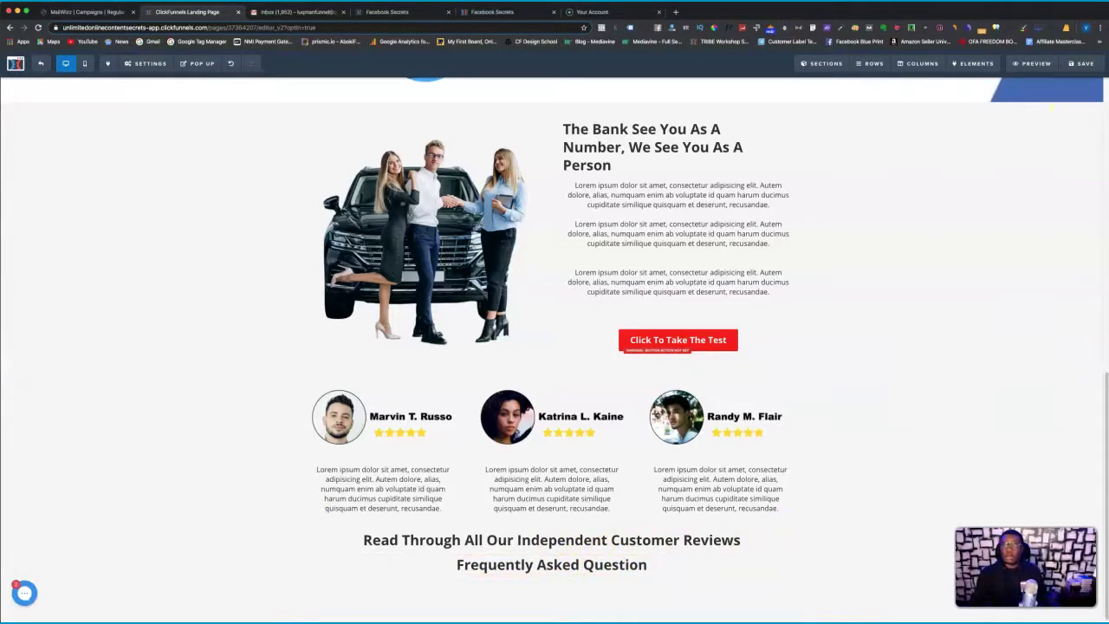
pyautogui.click(1094, 68)
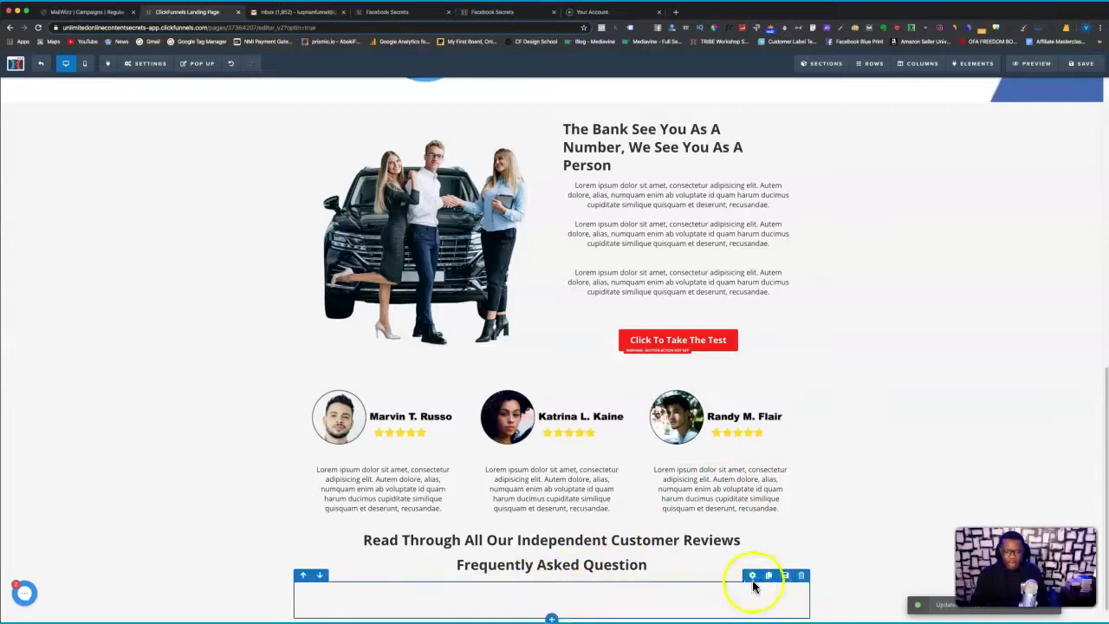
# - Replace the empty headline in the row beneath "Frequently Asked Question" with a new headline reading "Question #1"
pyautogui.click(786, 585)
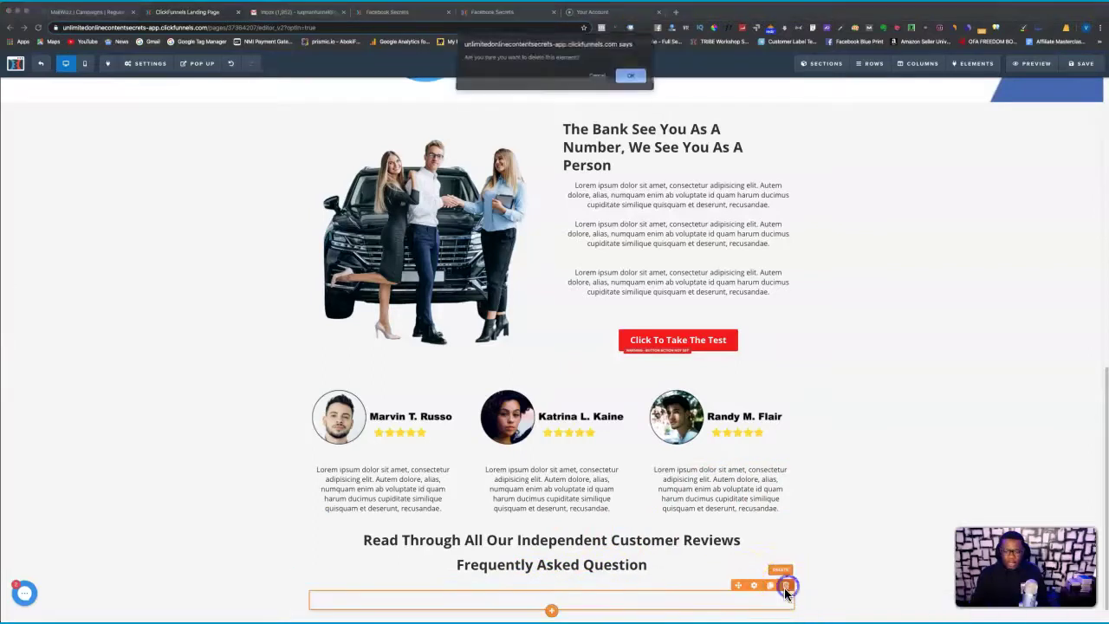
pyautogui.click(632, 76)
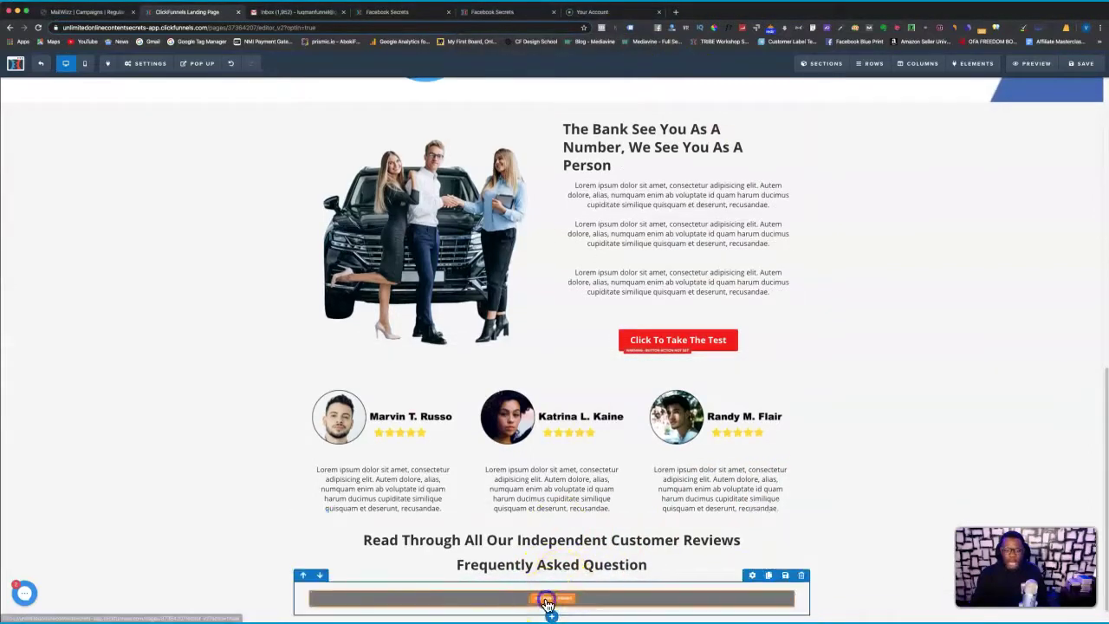
pyautogui.click(549, 599)
pyautogui.click(964, 130)
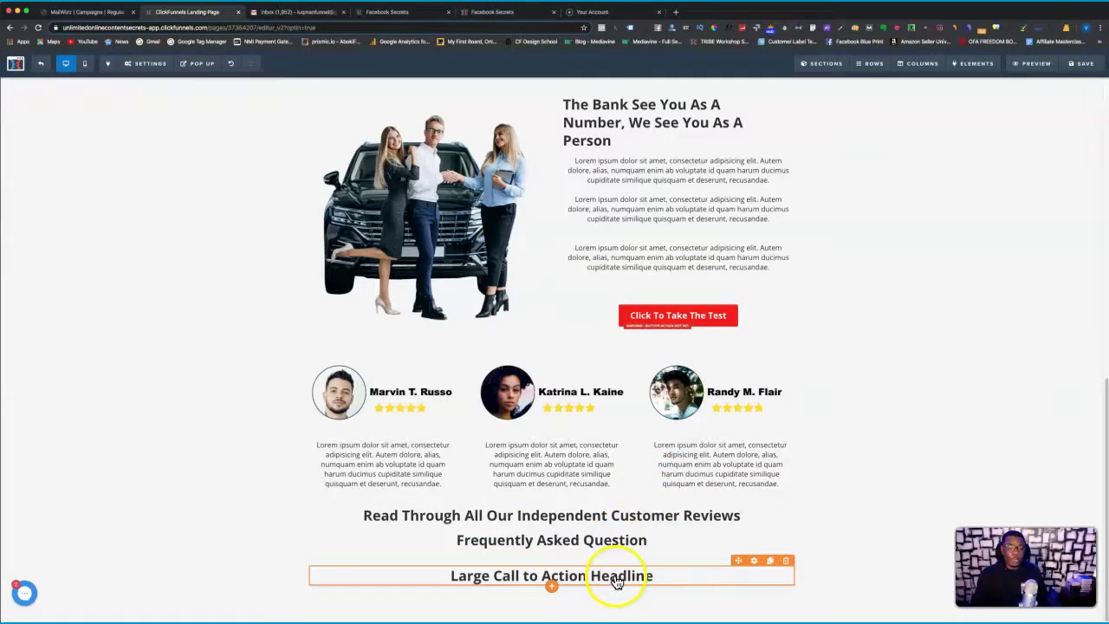
pyautogui.click(451, 575)
pyautogui.moveTo(451, 576); pyautogui.dragTo(673, 574)
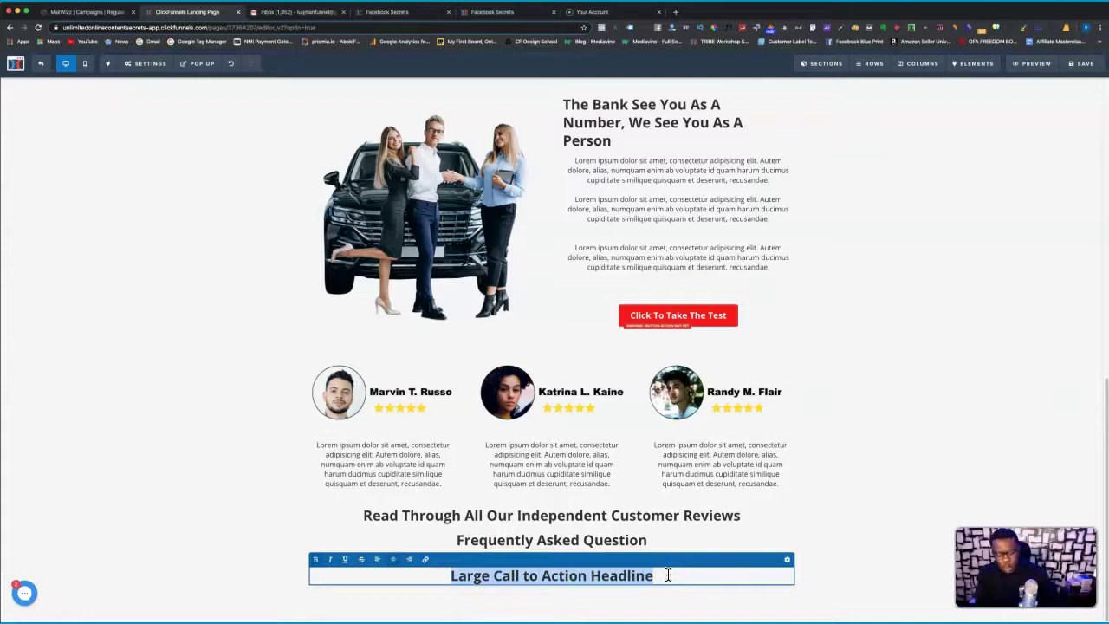
pyautogui.write('Question #1')
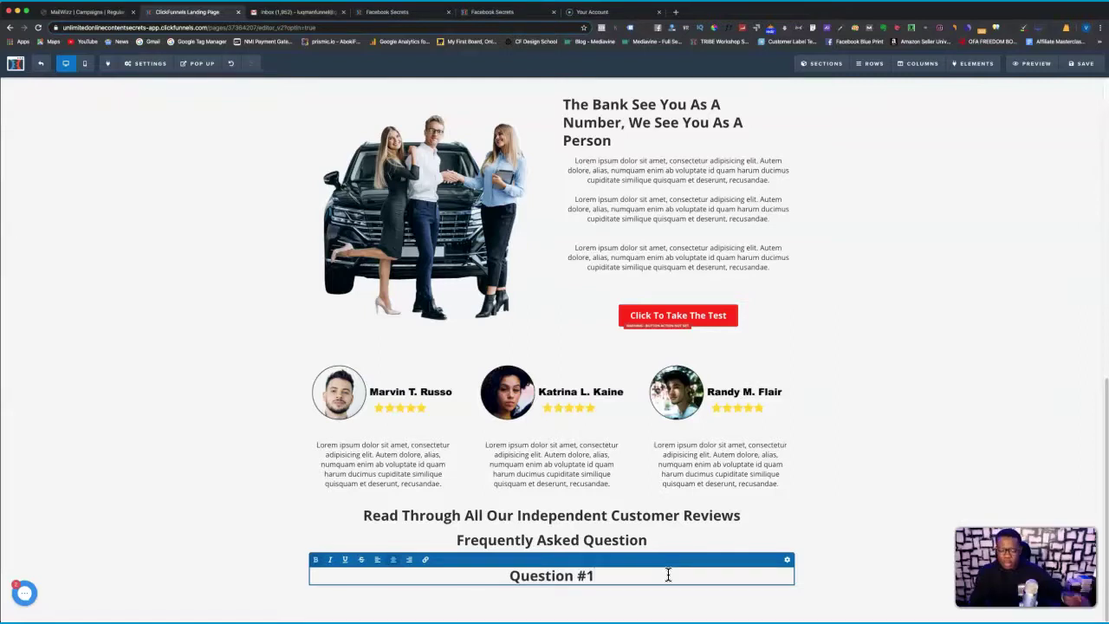
pyautogui.click(861, 582)
# - Add a sub-headline beneath "Question #1" and replace its placeholder text with "Answer"
pyautogui.click(551, 581)
pyautogui.click(552, 586)
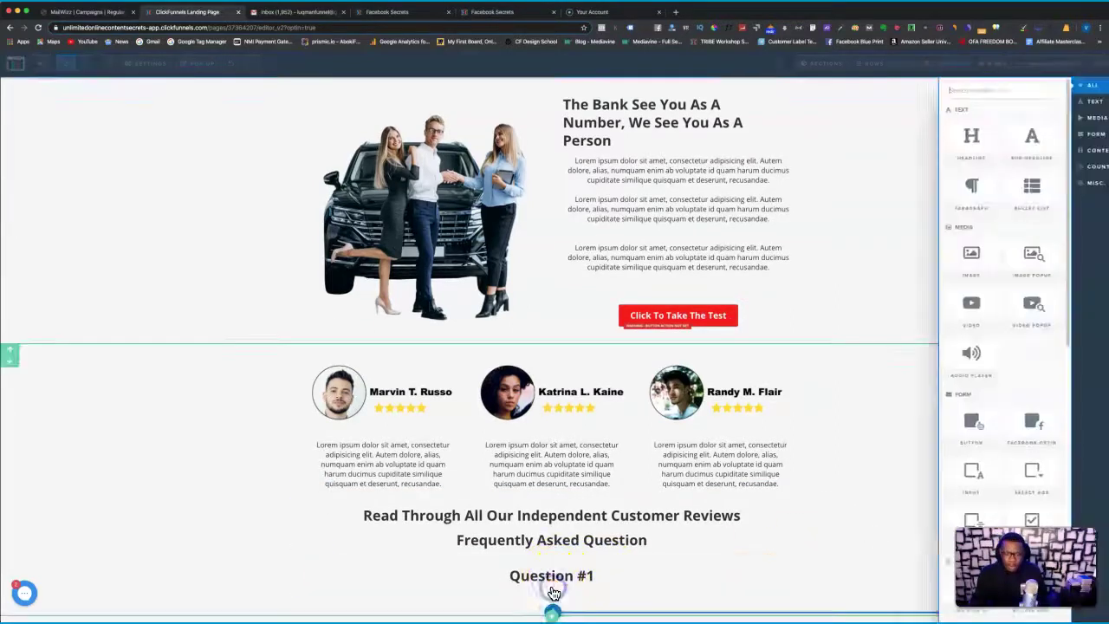
pyautogui.click(1013, 149)
pyautogui.scroll(-1, 562, 520)
pyautogui.click(472, 589)
pyautogui.moveTo(473, 589); pyautogui.dragTo(621, 615)
pyautogui.scroll(-1, 621, 615)
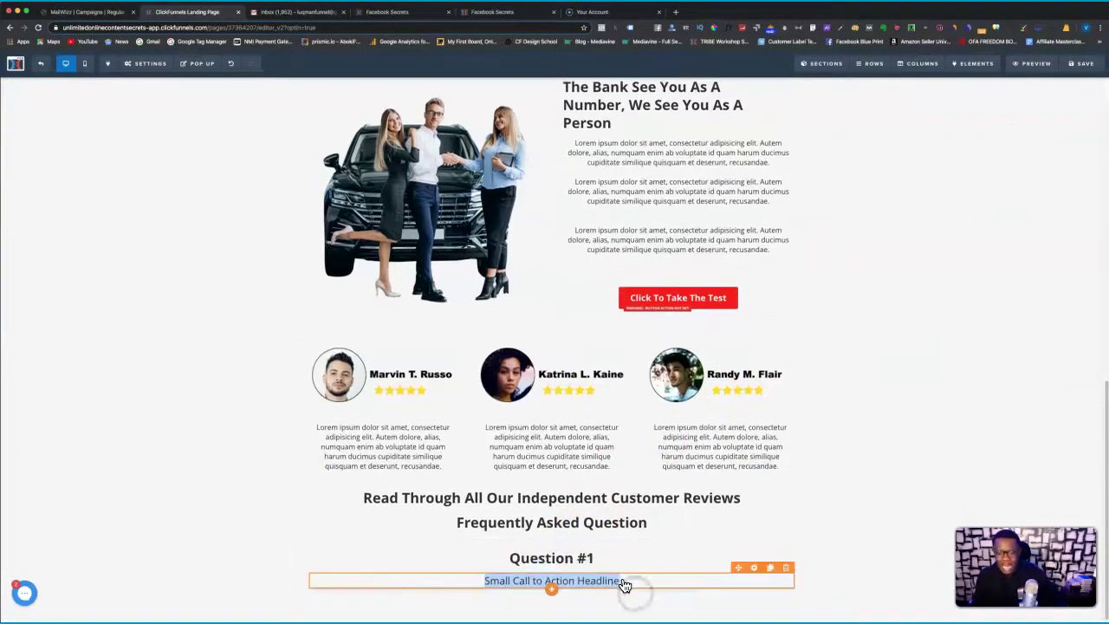
pyautogui.click(626, 585)
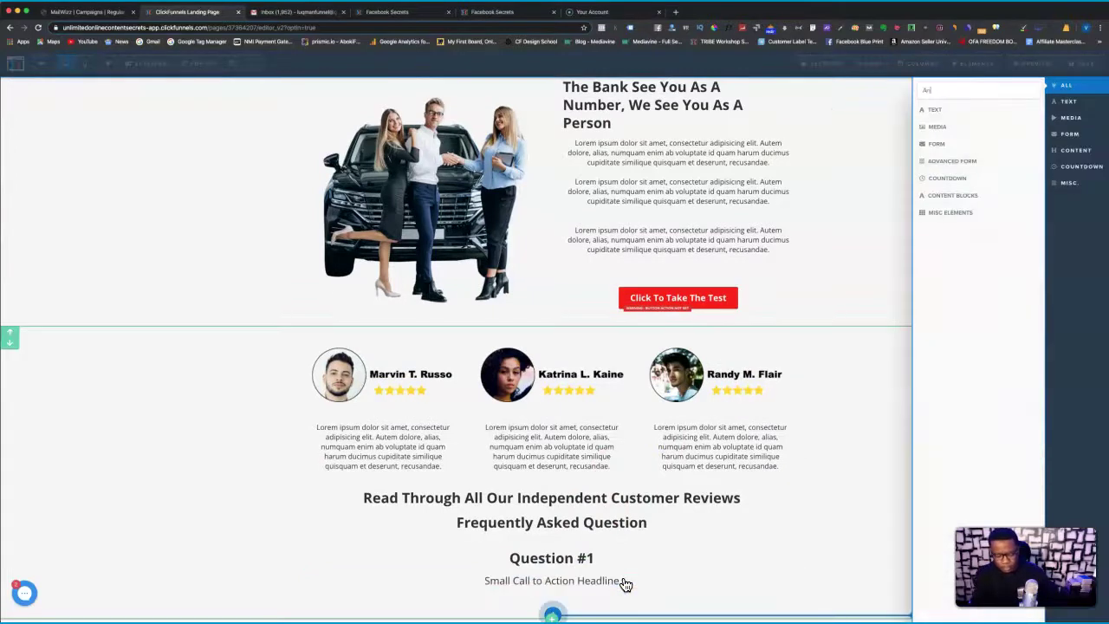
pyautogui.click(625, 585)
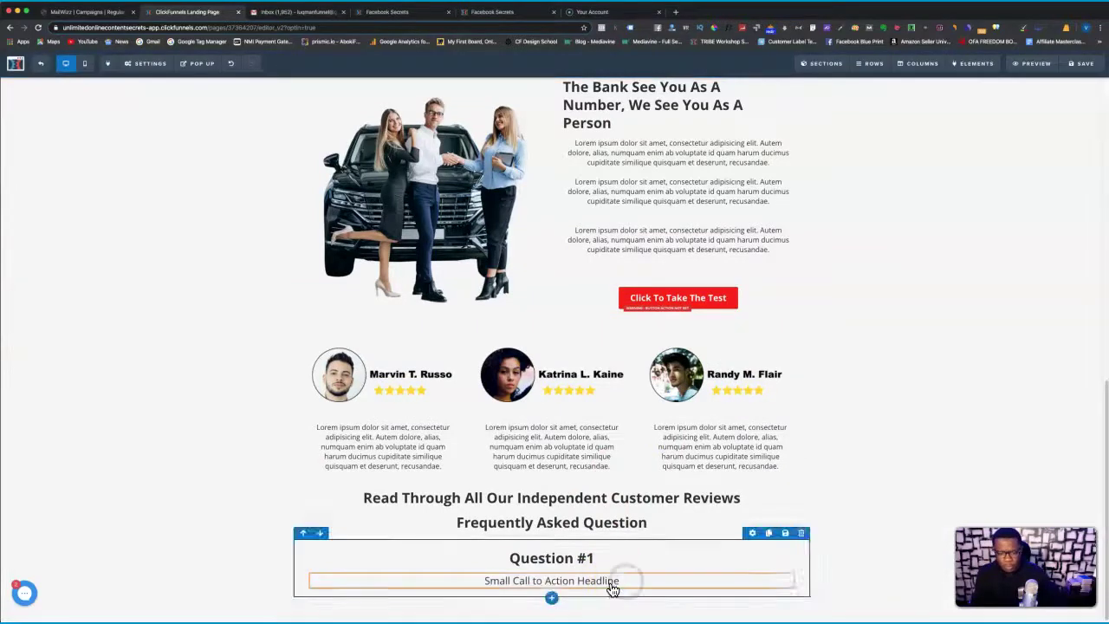
pyautogui.tripleClick(611, 584)
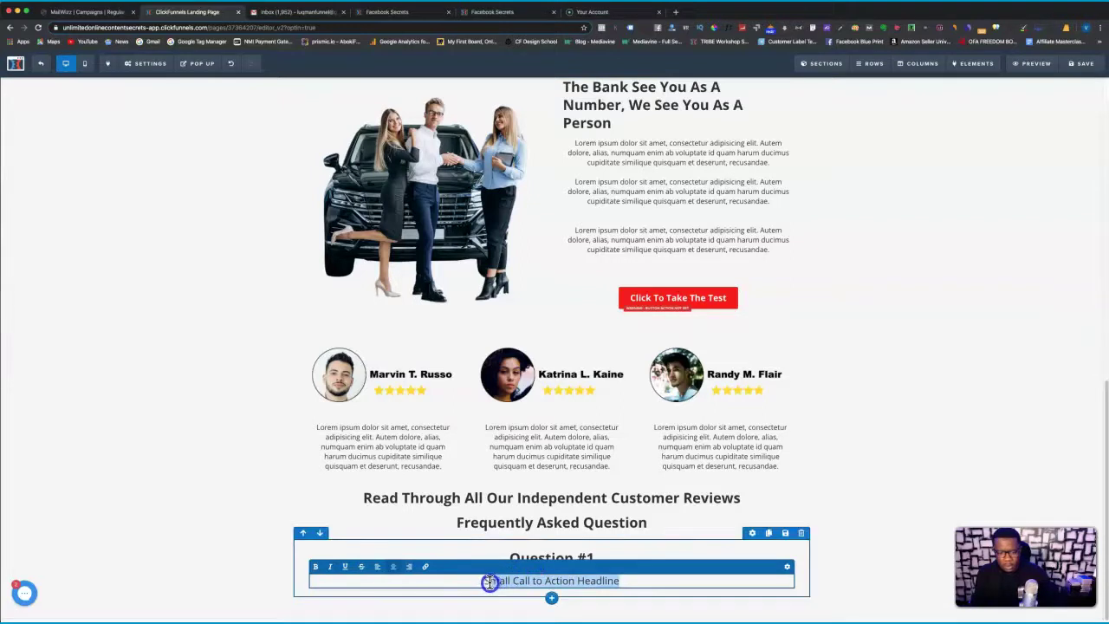
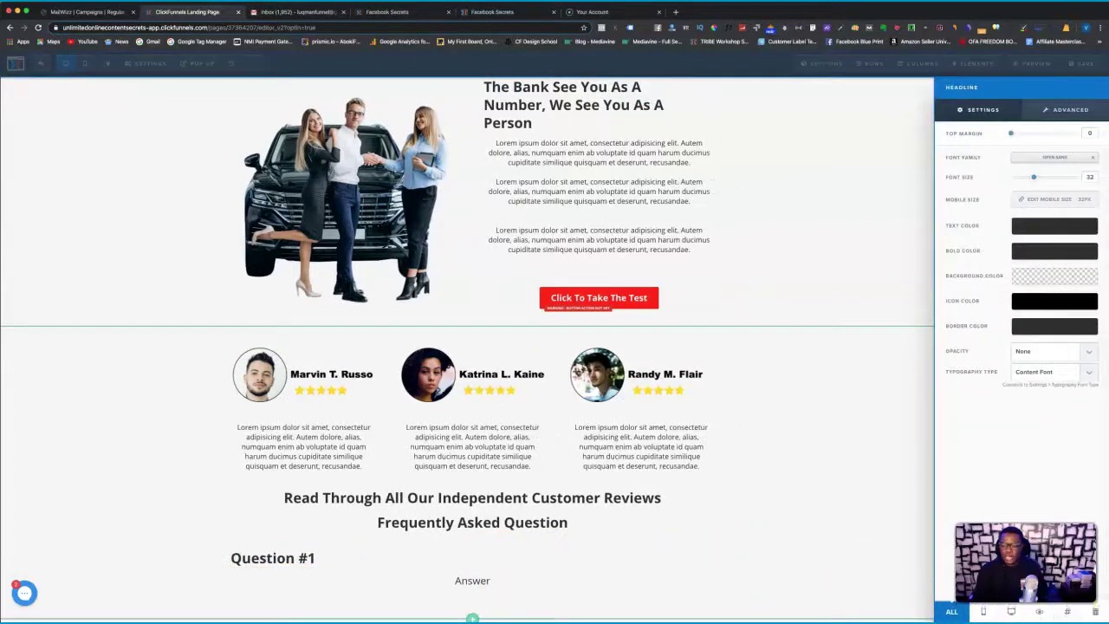
# - Set the title in the "Question #1" headline's CSS info to "faq-accord-question" and update it
pyautogui.click(1068, 613)
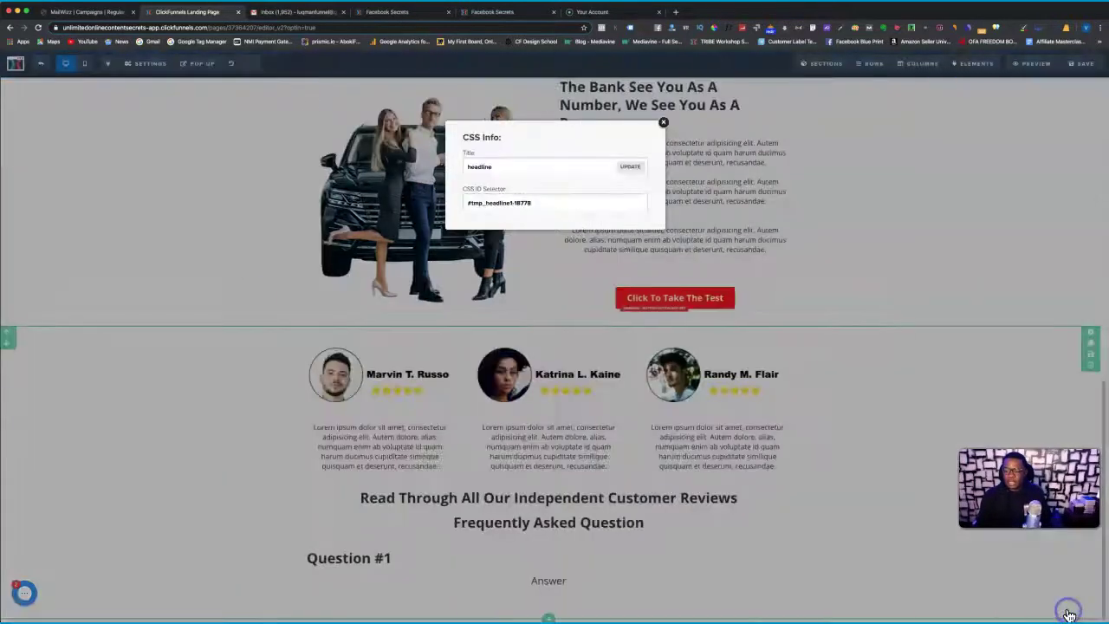
pyautogui.click(498, 167)
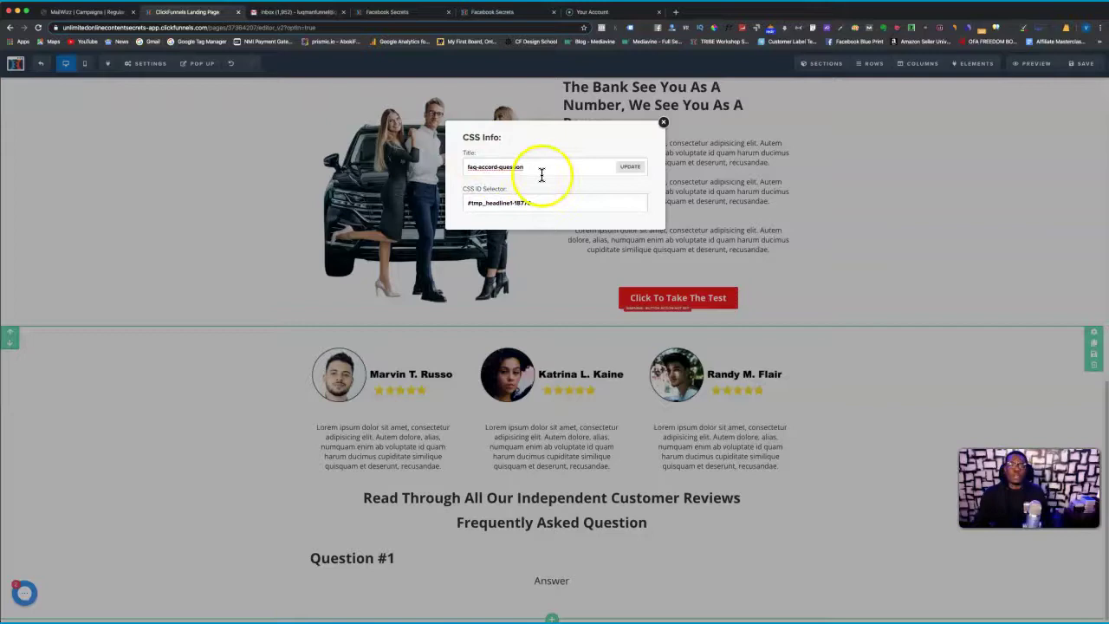
pyautogui.click(630, 169)
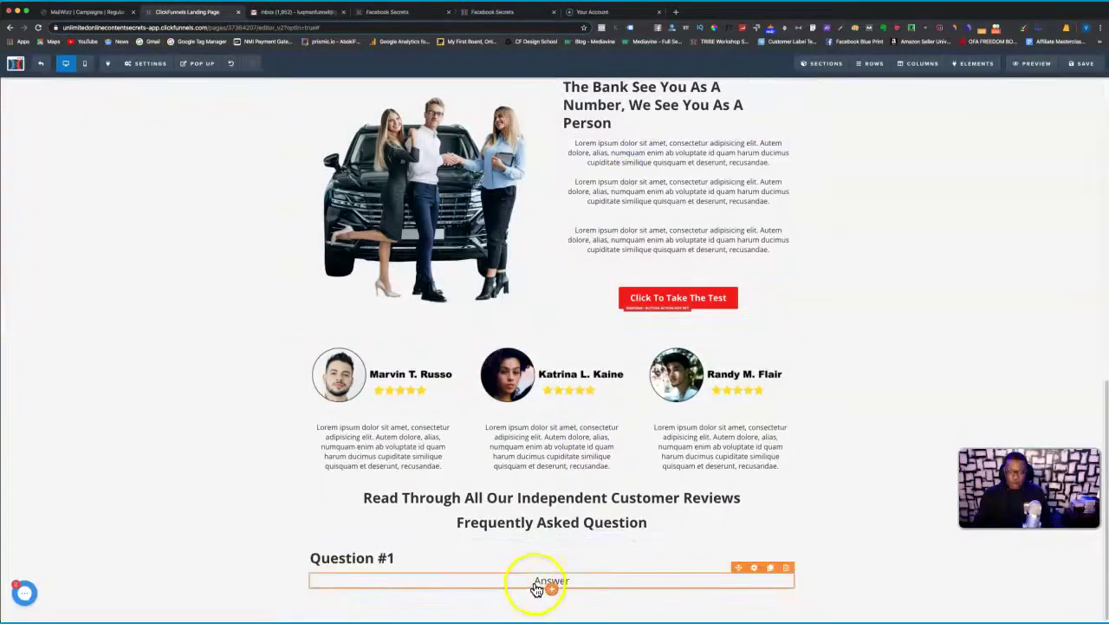
# - Set the title in the "Answer" sub-headline's CSS info to "faq-accord-answer" and update it
pyautogui.click(754, 568)
pyautogui.click(1065, 612)
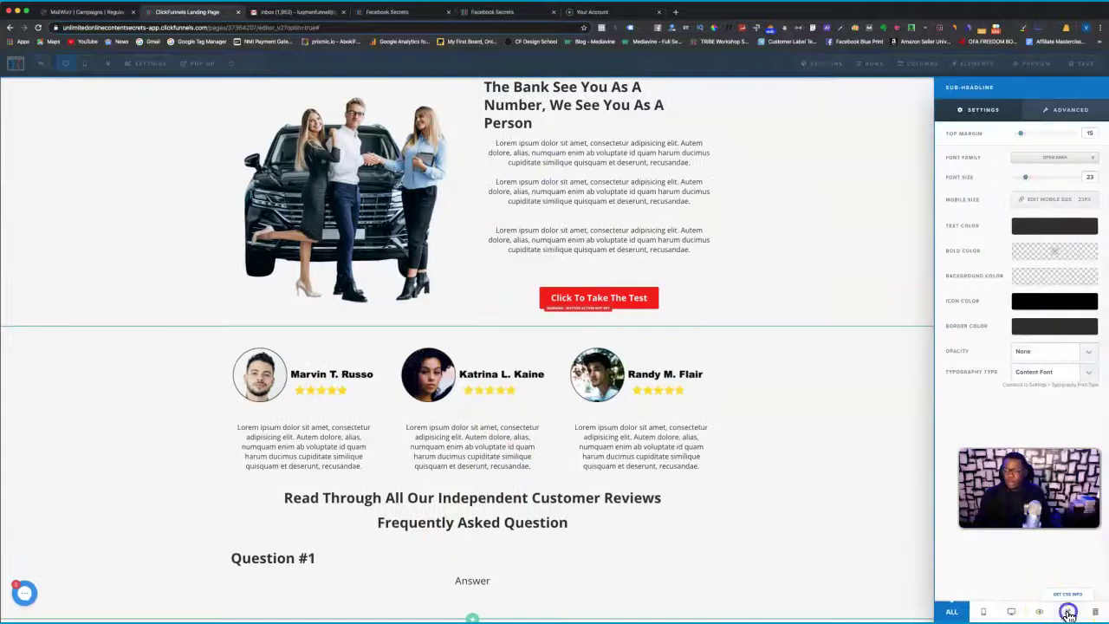
pyautogui.click(478, 168)
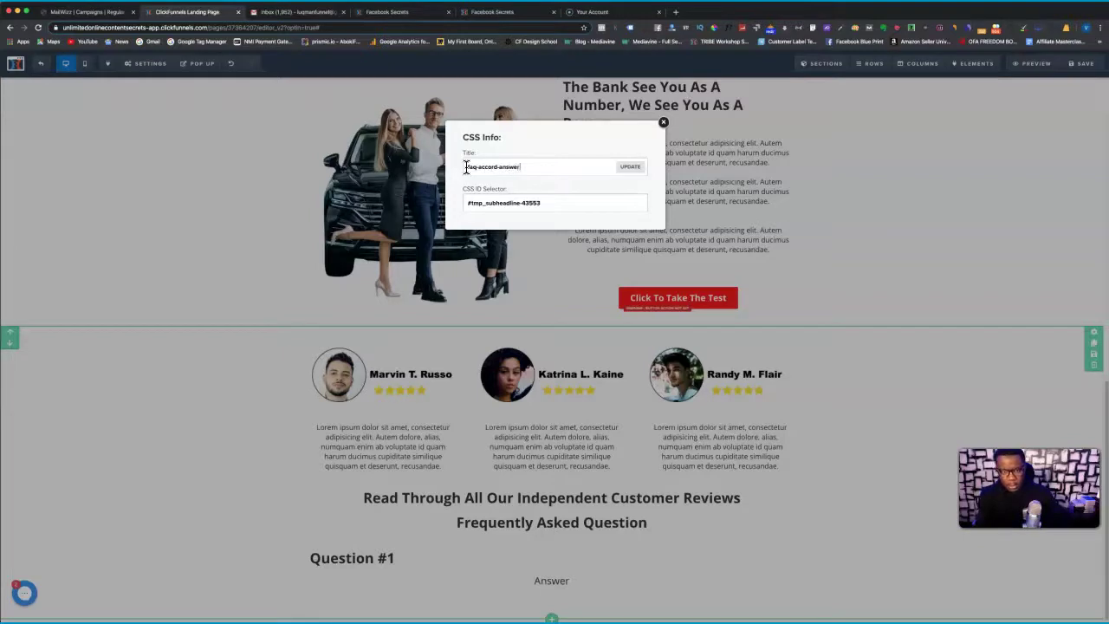
pyautogui.click(630, 167)
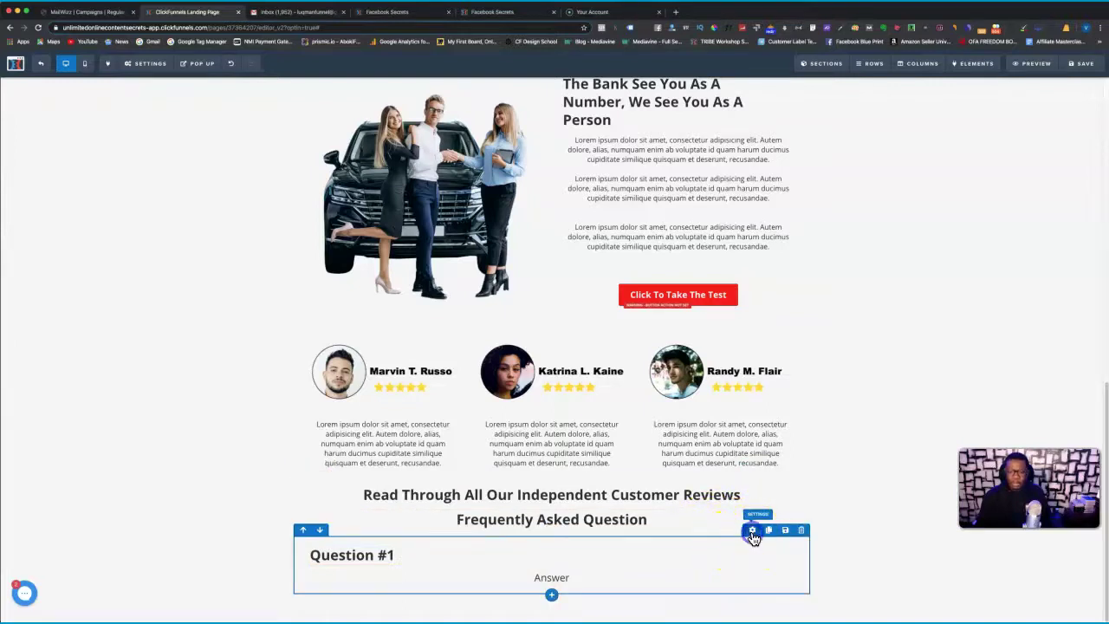
# - Apply a full border to the one-column row containing "Question #1" and "Answer"
pyautogui.click(752, 531)
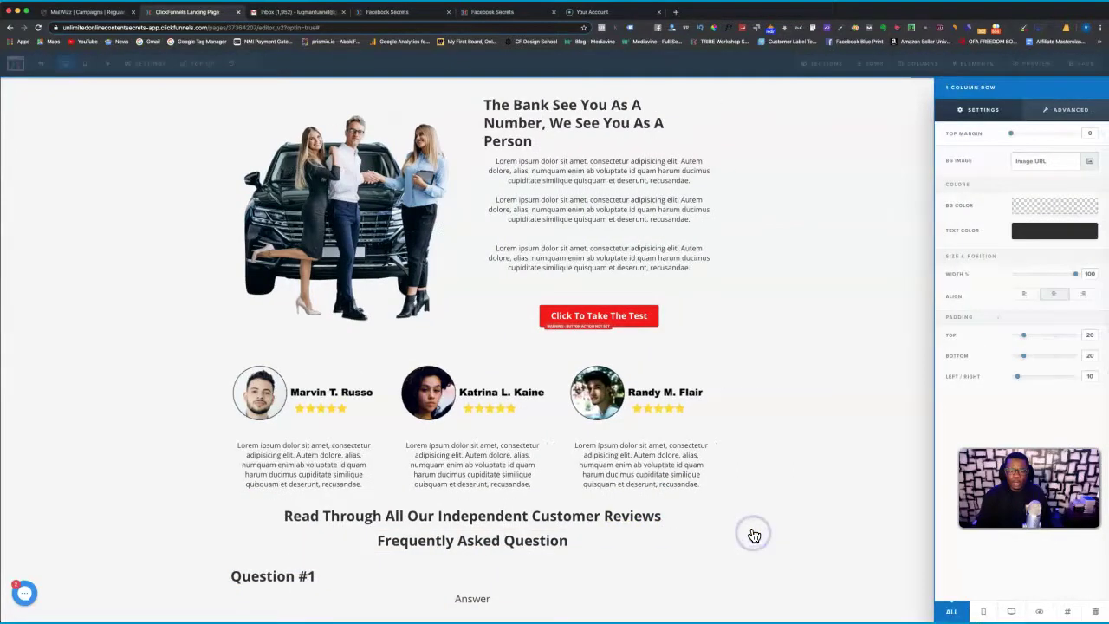
pyautogui.click(1061, 113)
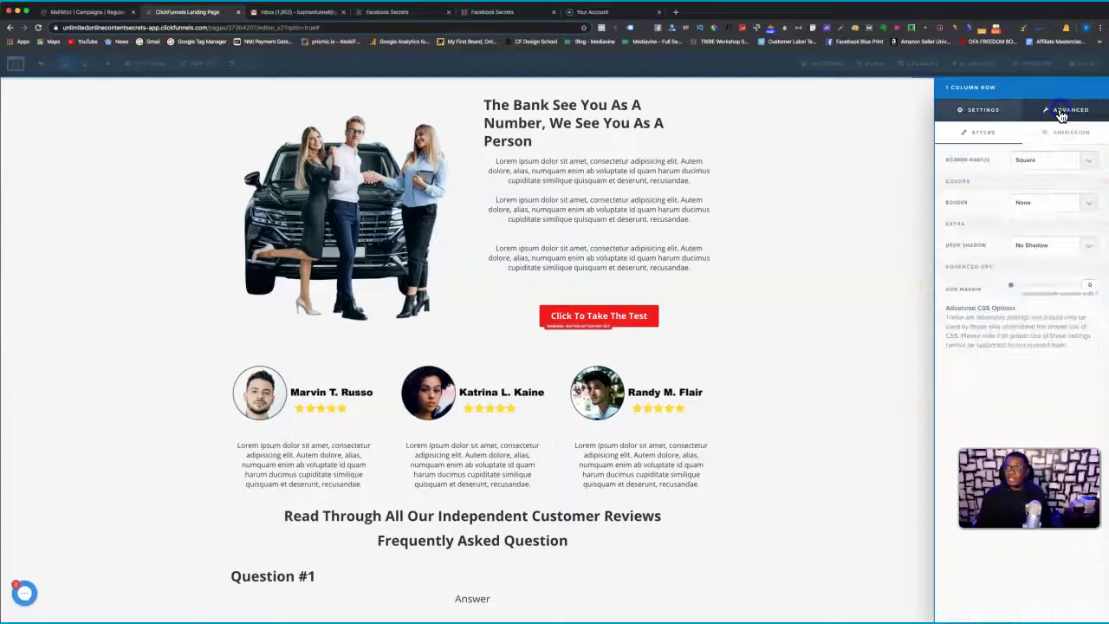
pyautogui.click(1027, 205)
pyautogui.click(1027, 212)
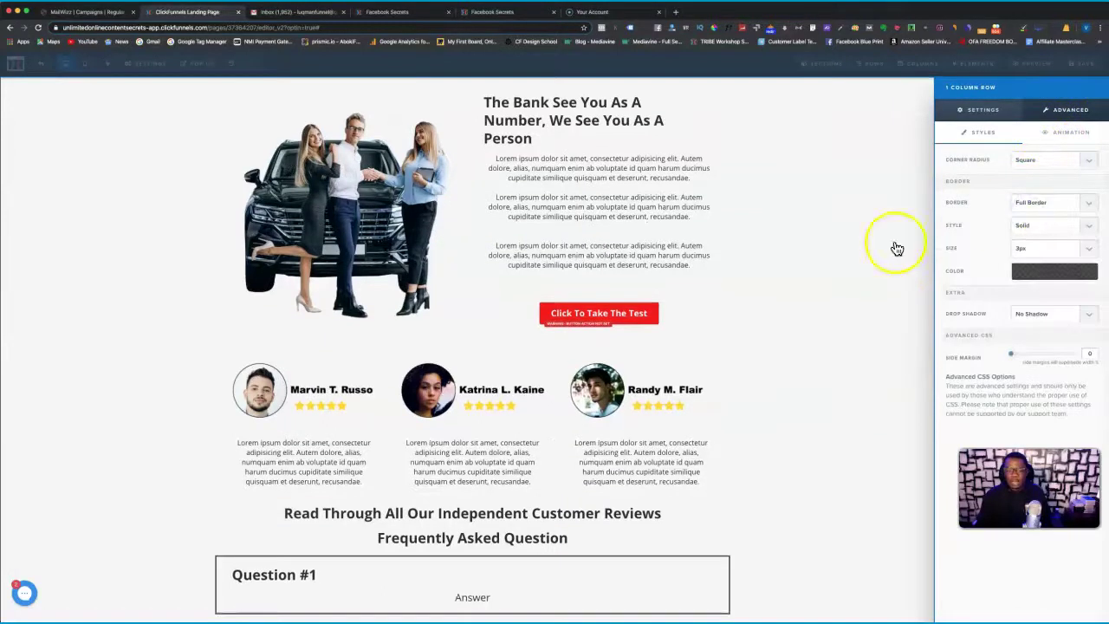
pyautogui.click(727, 444)
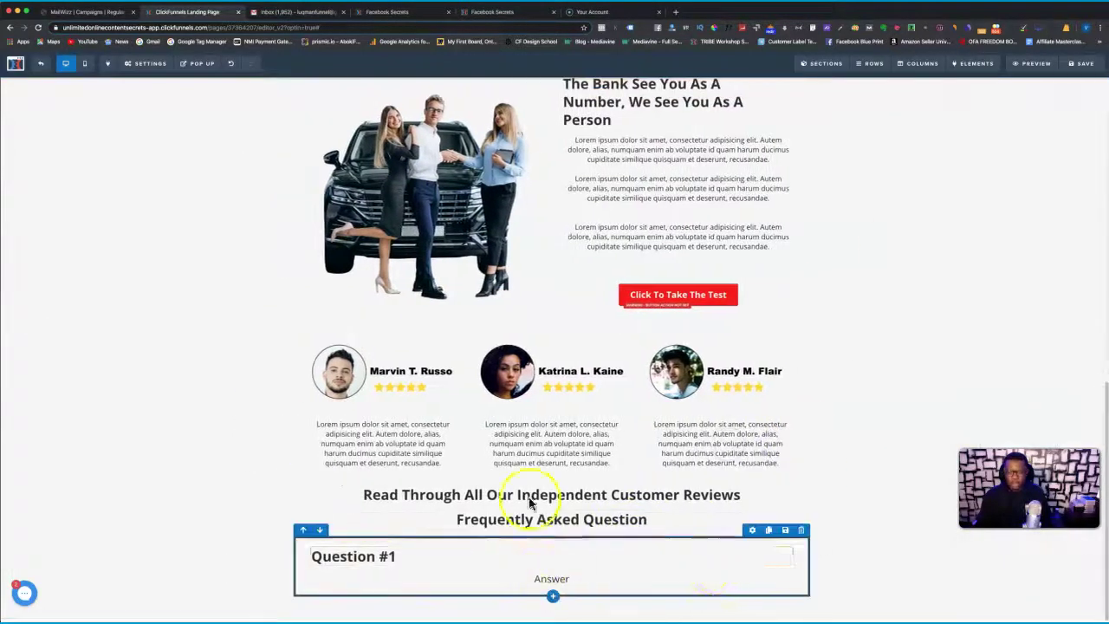
# - Give the question-and-answer row a grey #888888 background and lower its opacity to about 0.23
pyautogui.click(752, 532)
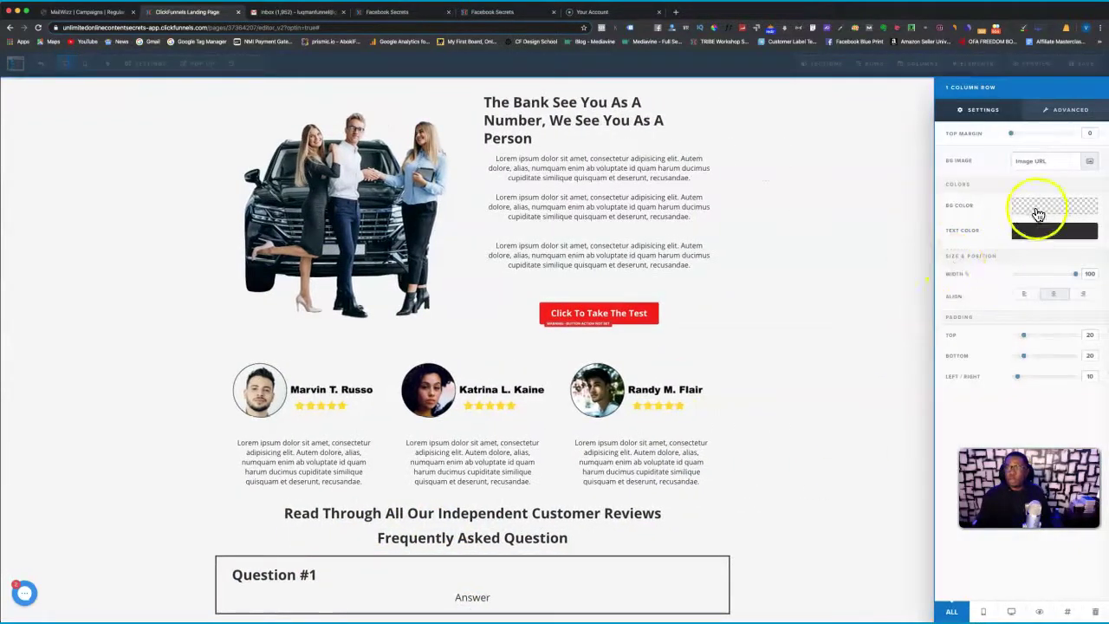
pyautogui.click(1036, 208)
pyautogui.click(992, 237)
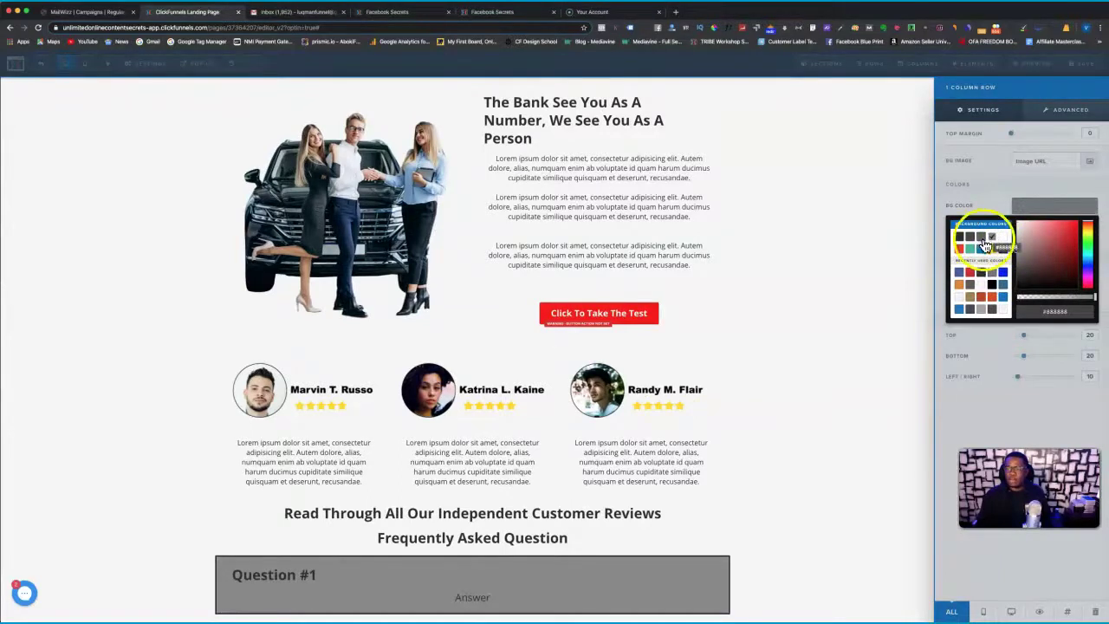
pyautogui.moveTo(1081, 297); pyautogui.dragTo(1041, 299)
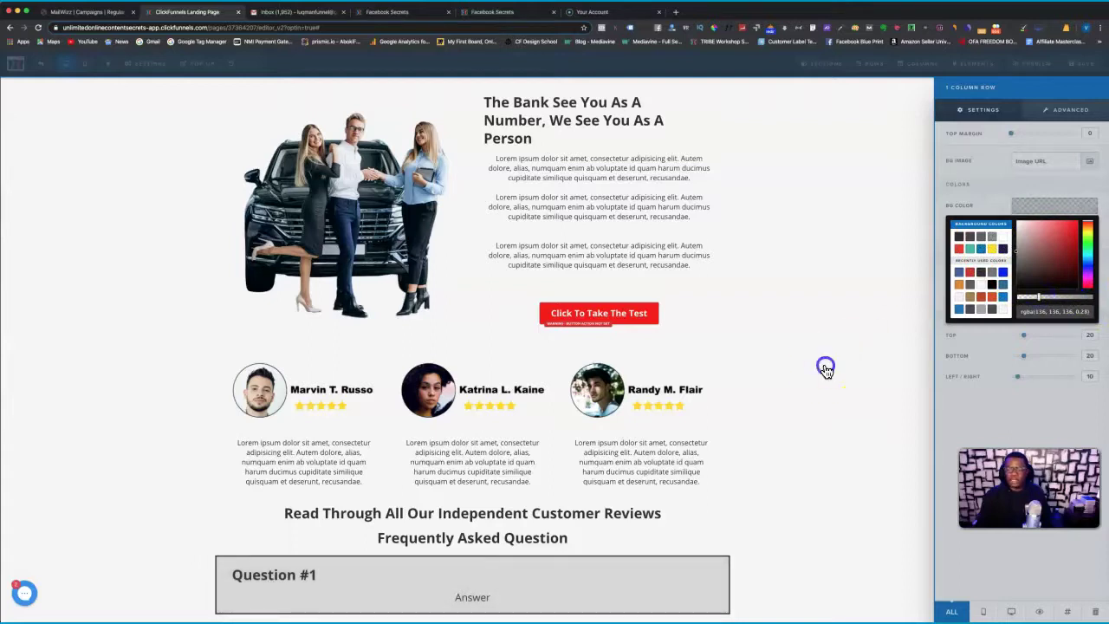
pyautogui.click(826, 369)
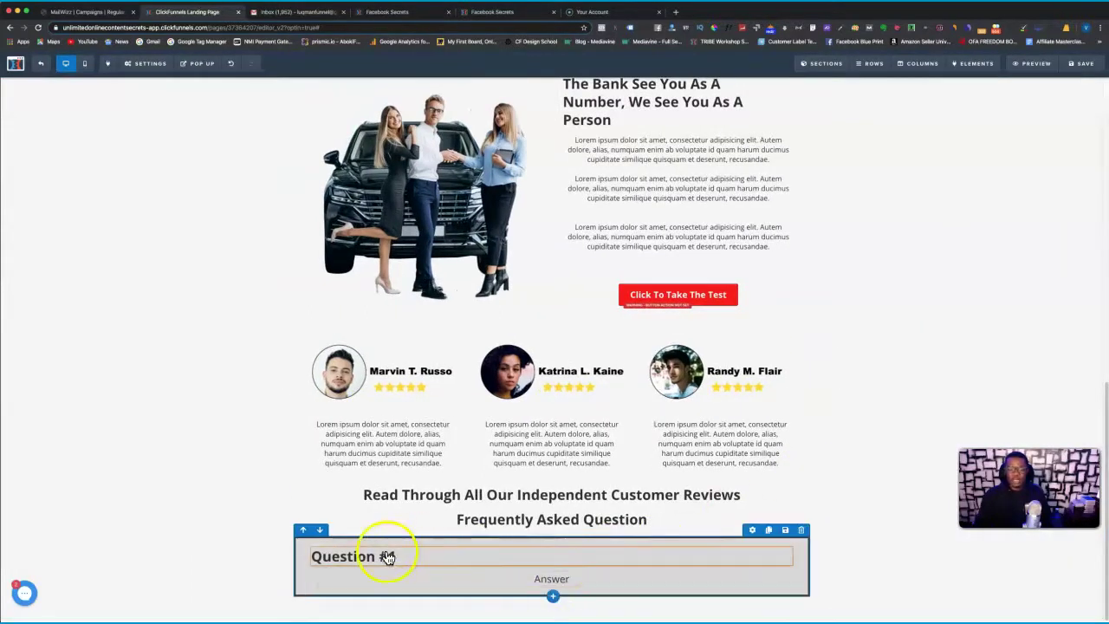
pyautogui.click(754, 544)
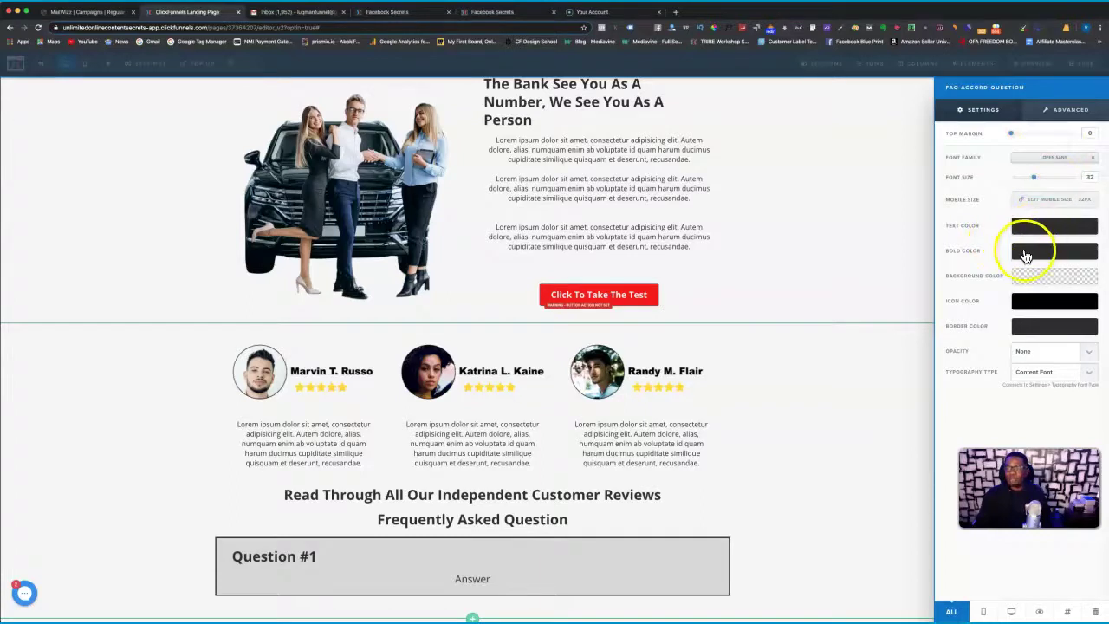
pyautogui.click(1067, 110)
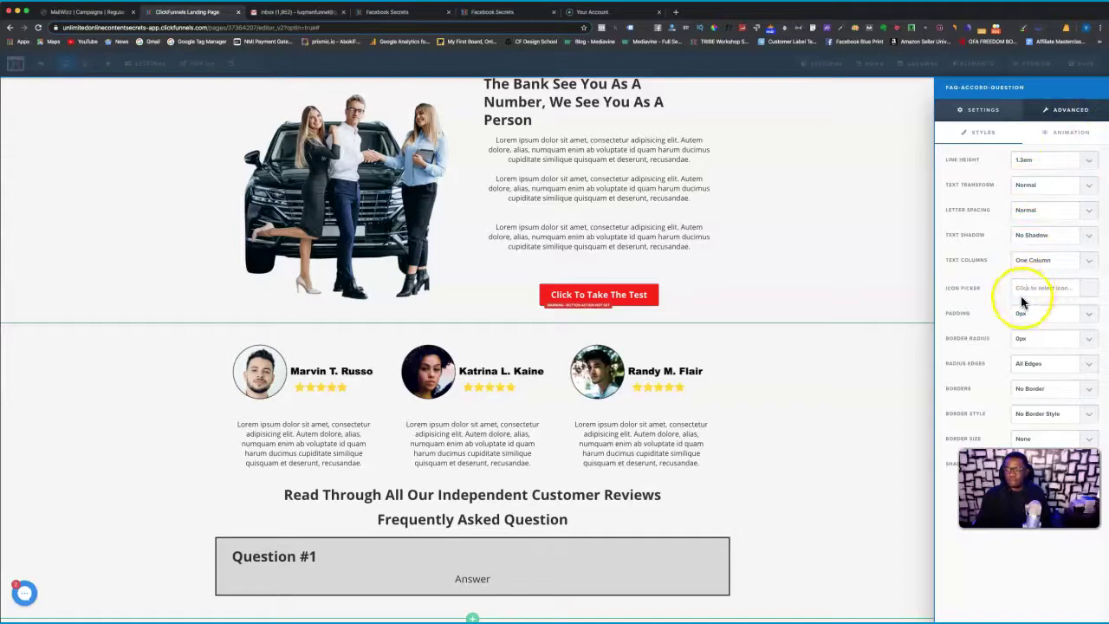
pyautogui.click(821, 423)
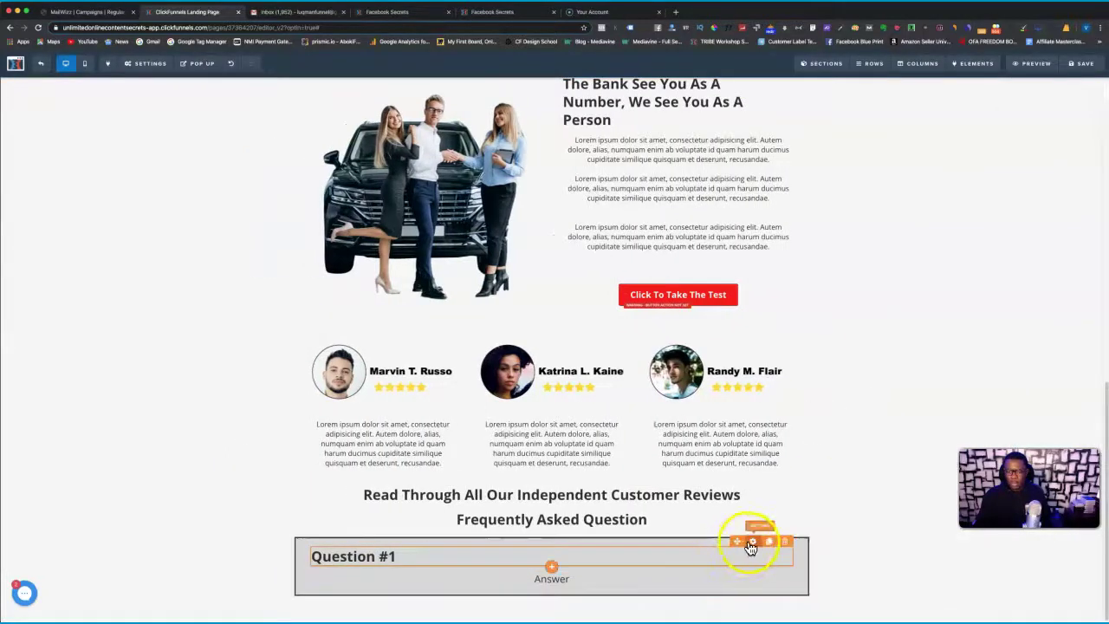
# - Apply a full border to the "Question #1" headline
pyautogui.click(753, 544)
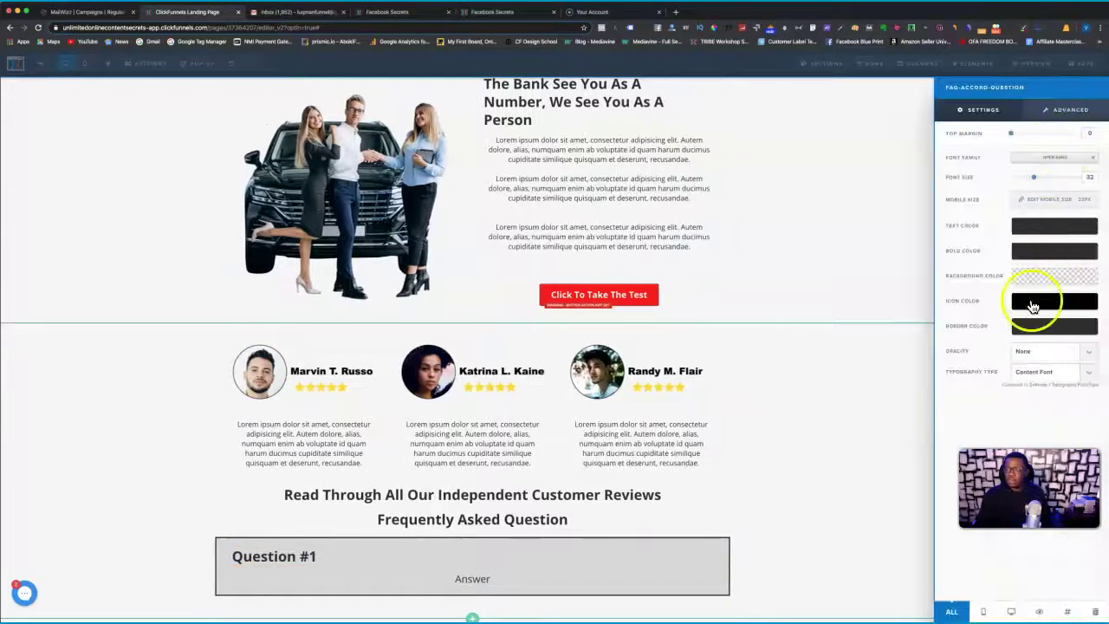
pyautogui.click(1071, 111)
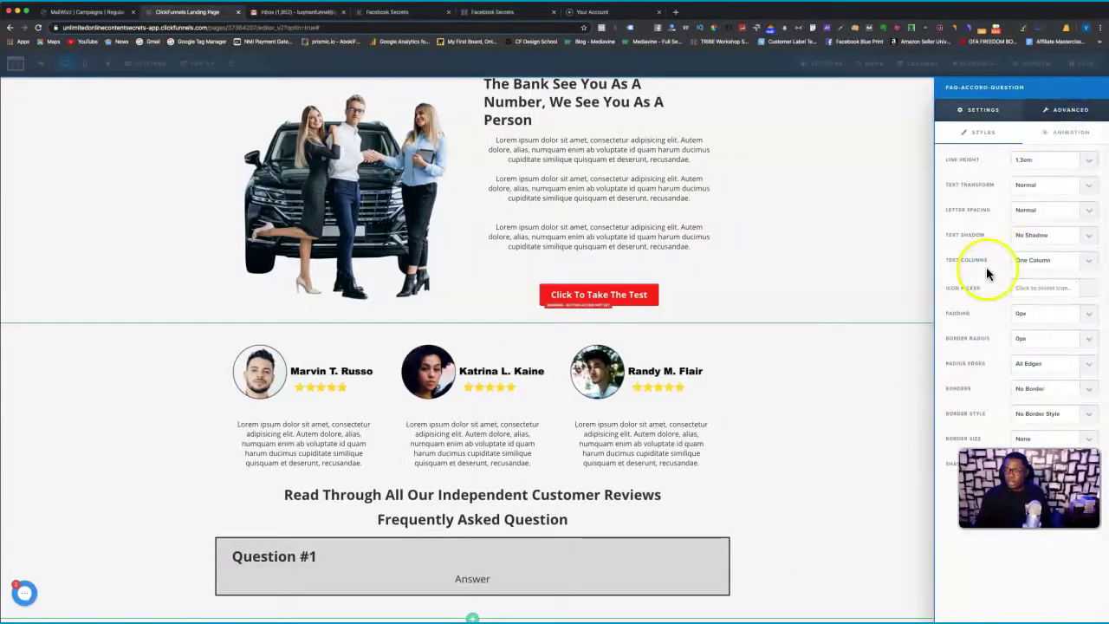
pyautogui.click(1029, 338)
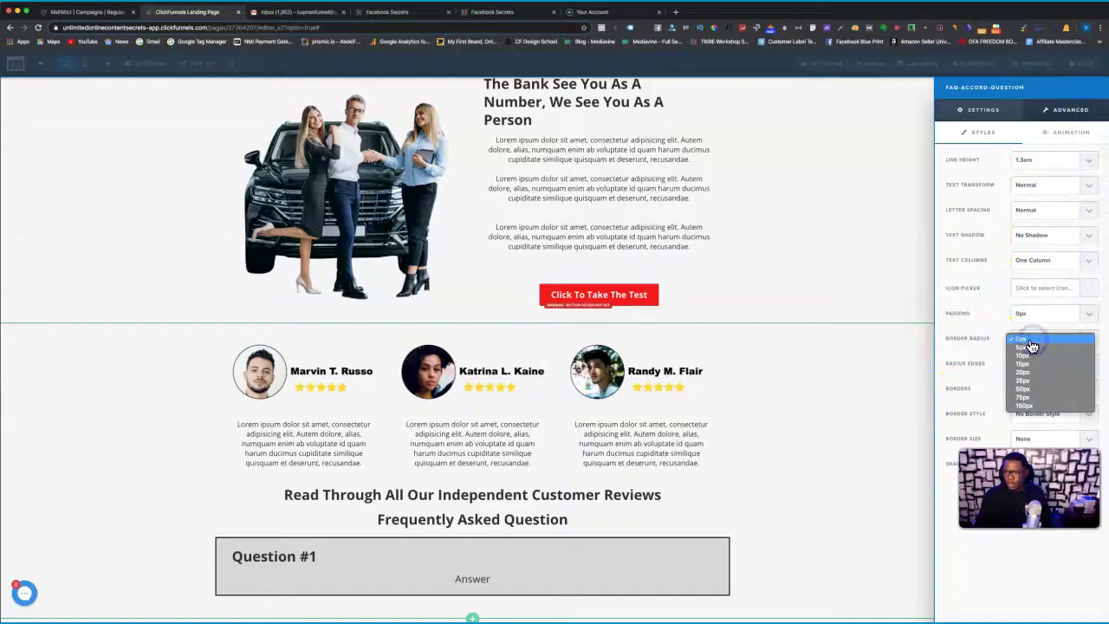
pyautogui.click(979, 324)
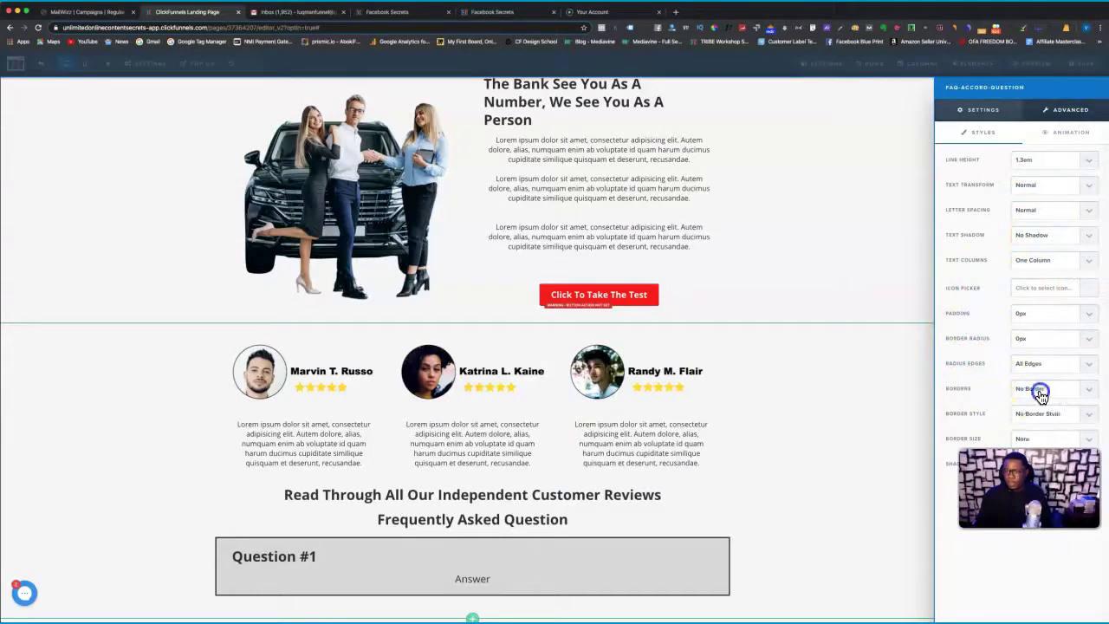
pyautogui.click(1037, 389)
pyautogui.click(1032, 398)
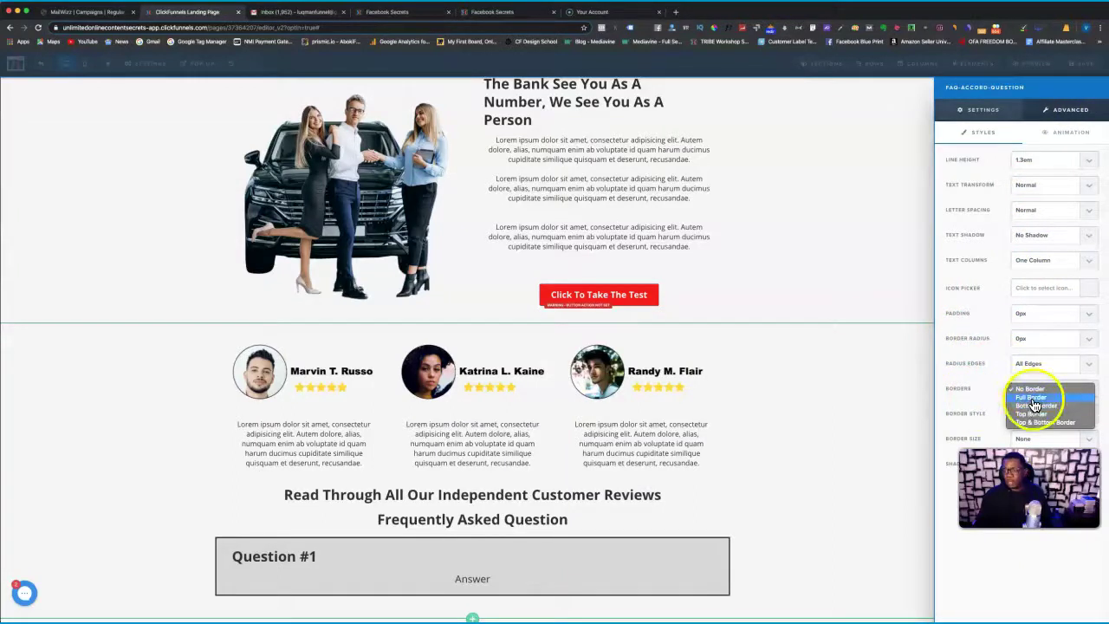
pyautogui.click(1032, 400)
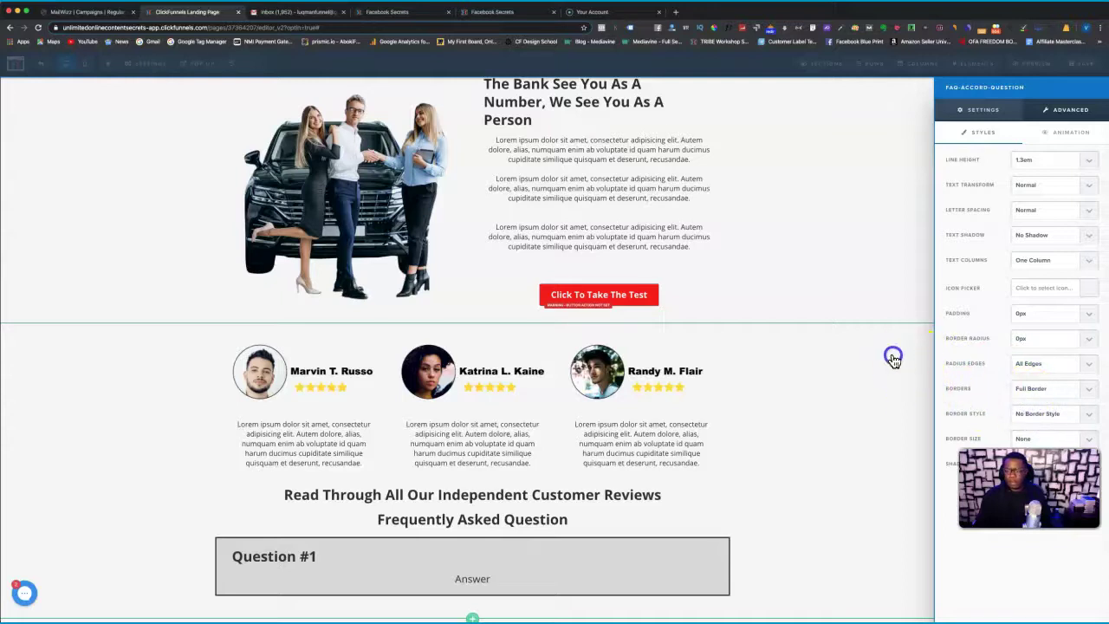
pyautogui.click(893, 359)
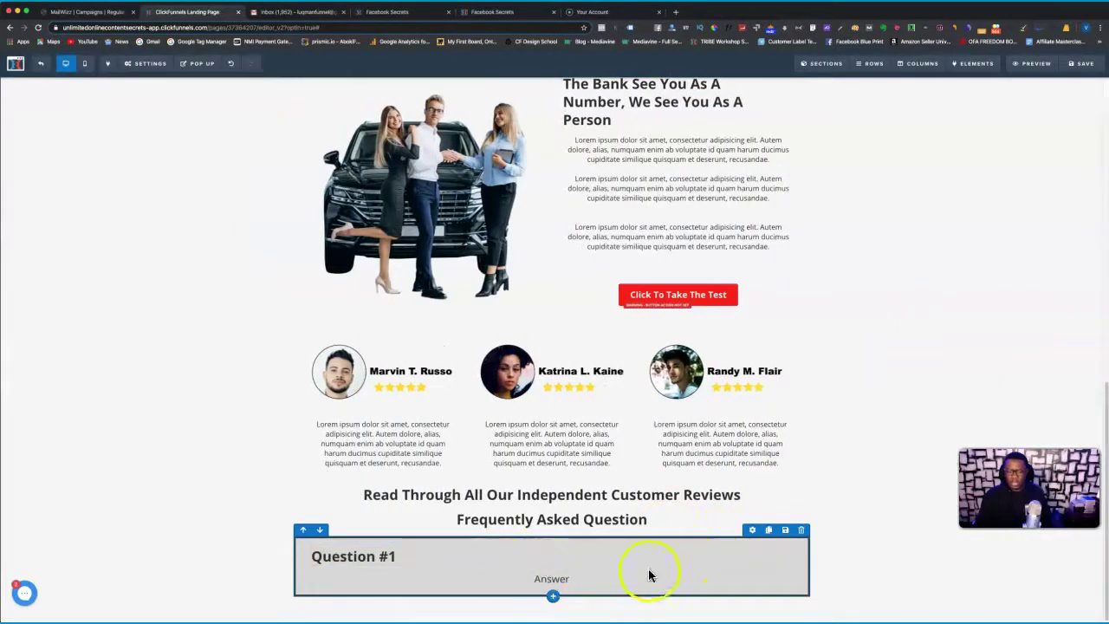
# - Give the "Question #1" headline a white background
pyautogui.click(752, 543)
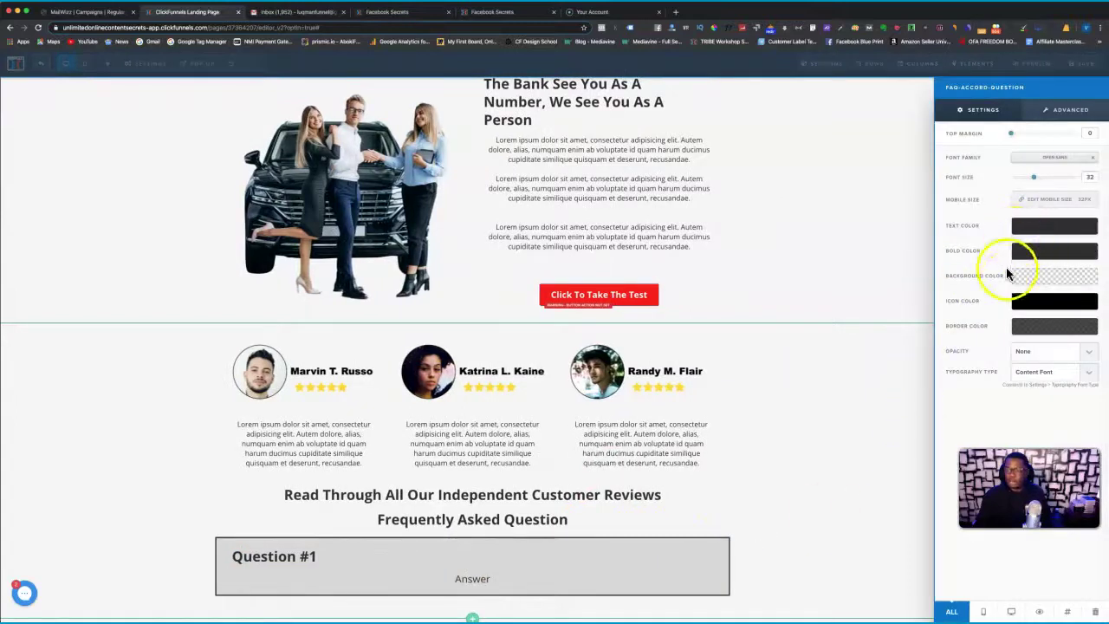
pyautogui.click(1025, 279)
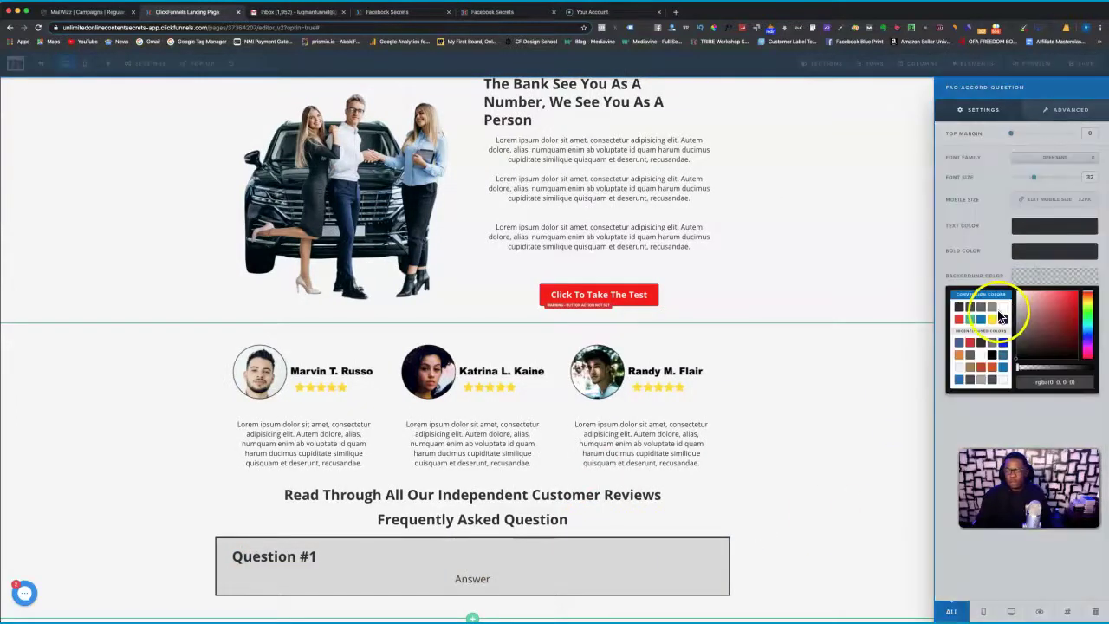
pyautogui.click(1003, 309)
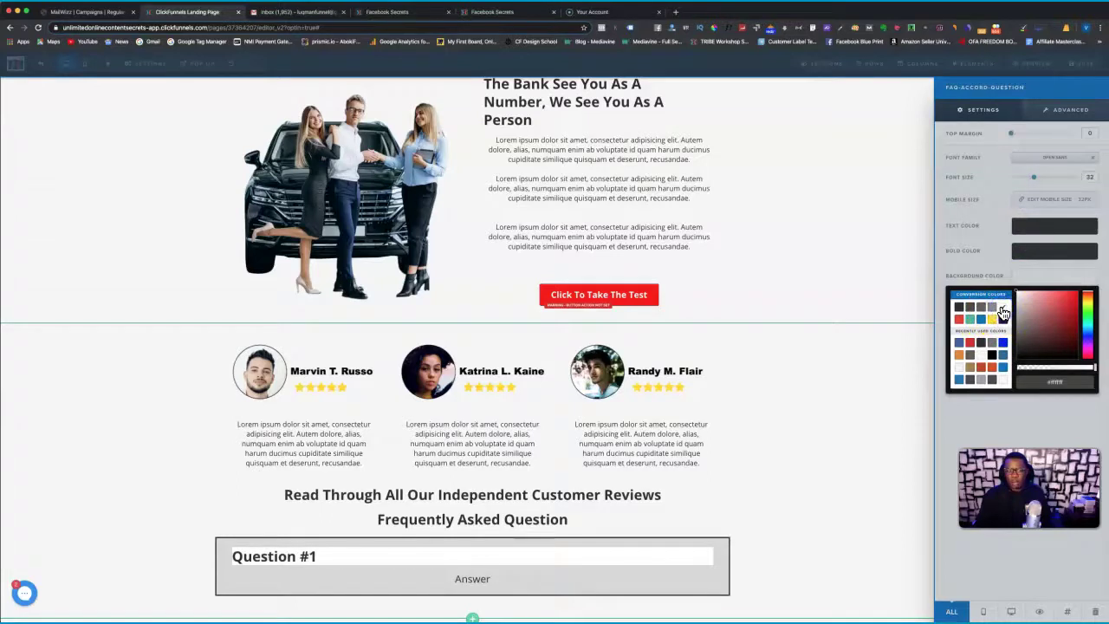
pyautogui.click(957, 320)
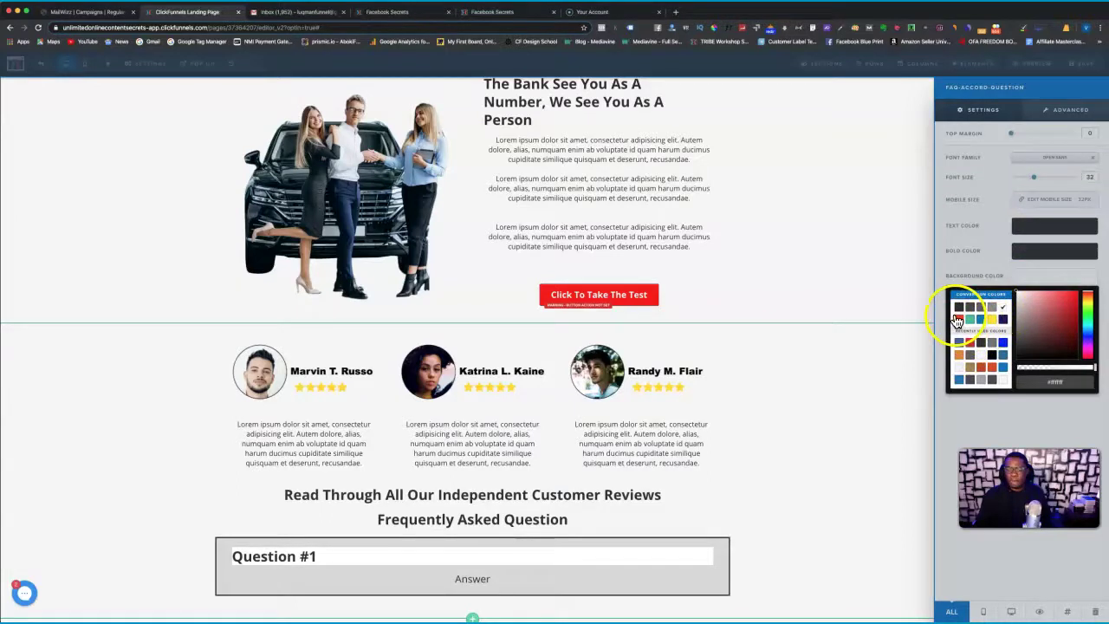
pyautogui.click(940, 364)
pyautogui.click(586, 585)
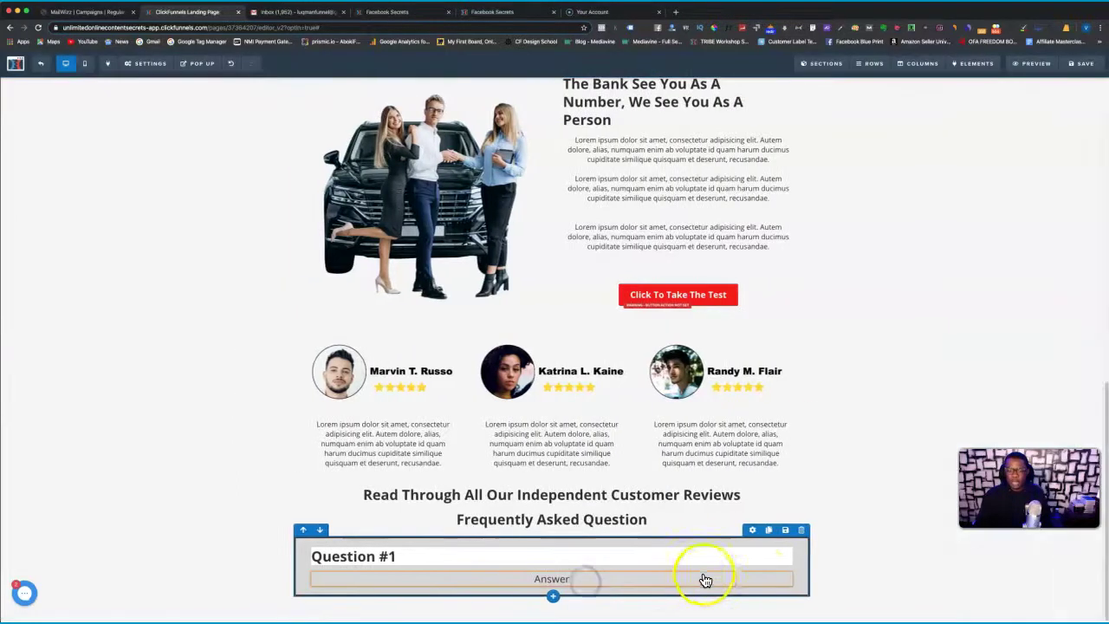
# - Give the "Answer" sub-headline a white background and lower that colour's opacity to make it semi-transparent
pyautogui.click(752, 568)
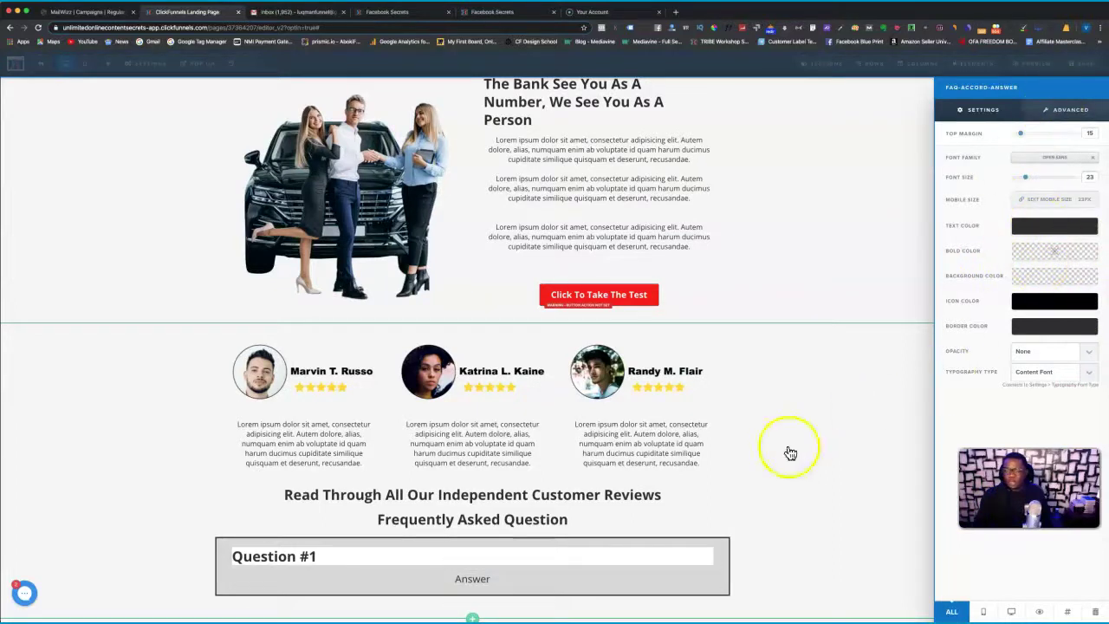
pyautogui.click(664, 569)
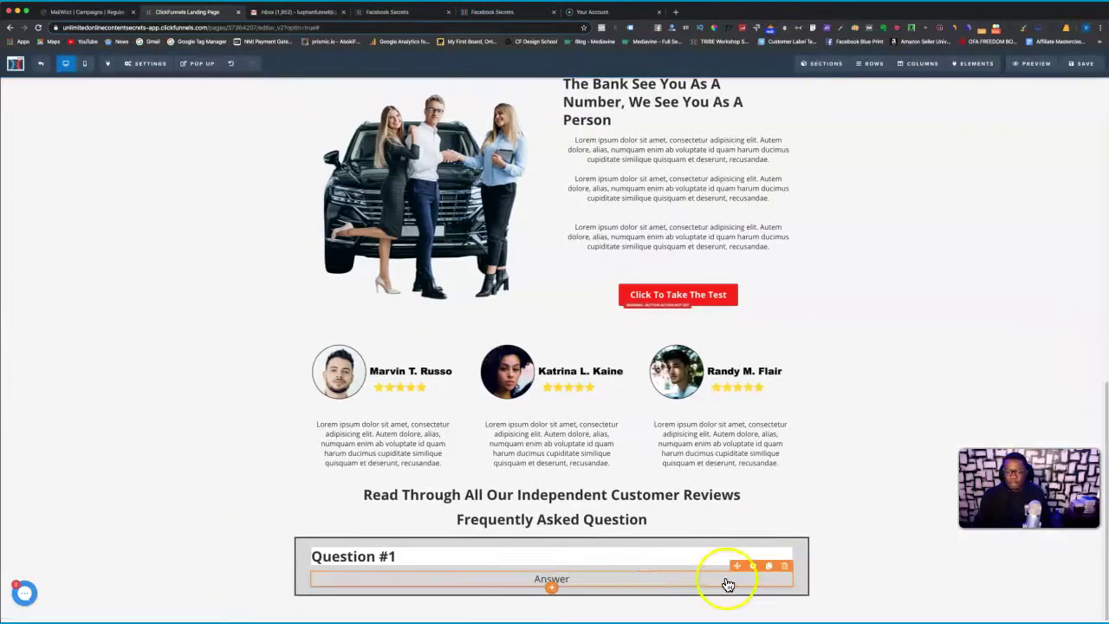
pyautogui.click(753, 566)
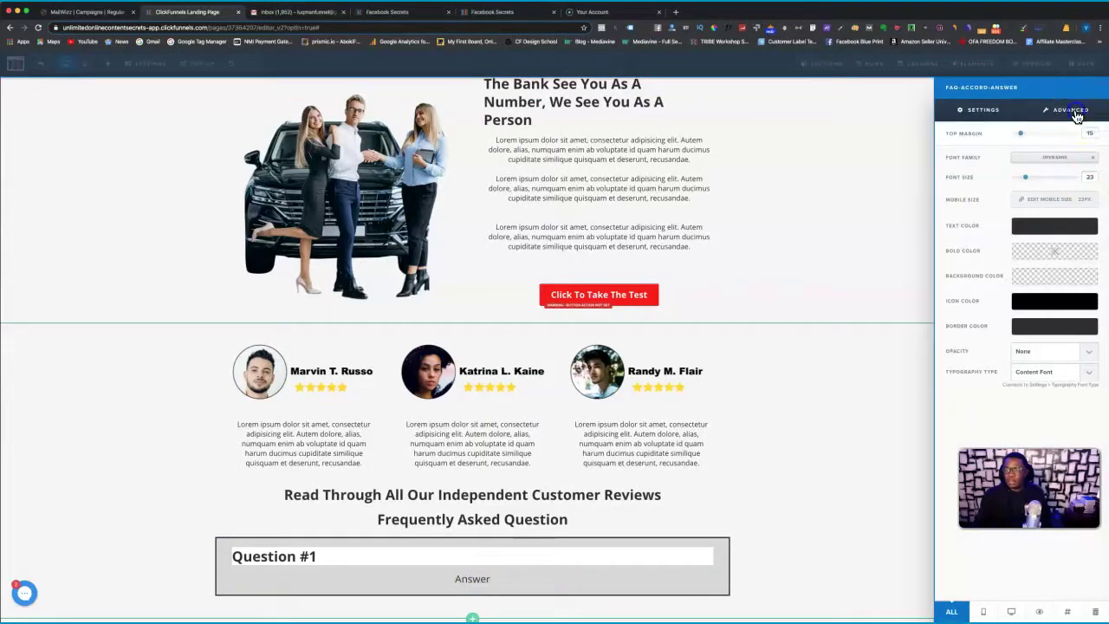
pyautogui.click(1072, 112)
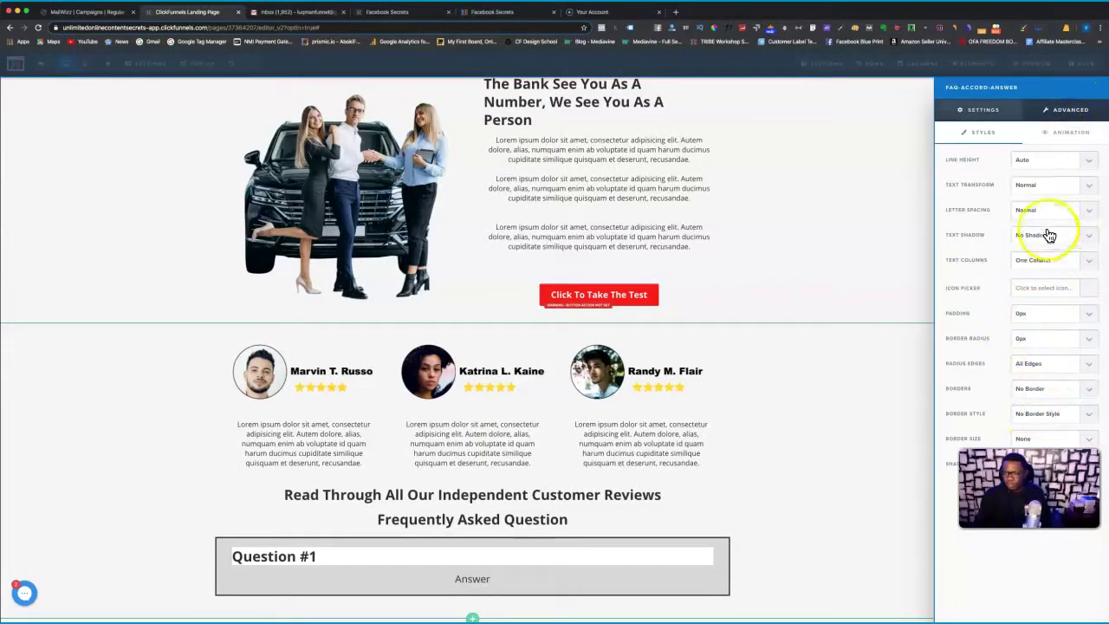
pyautogui.click(983, 113)
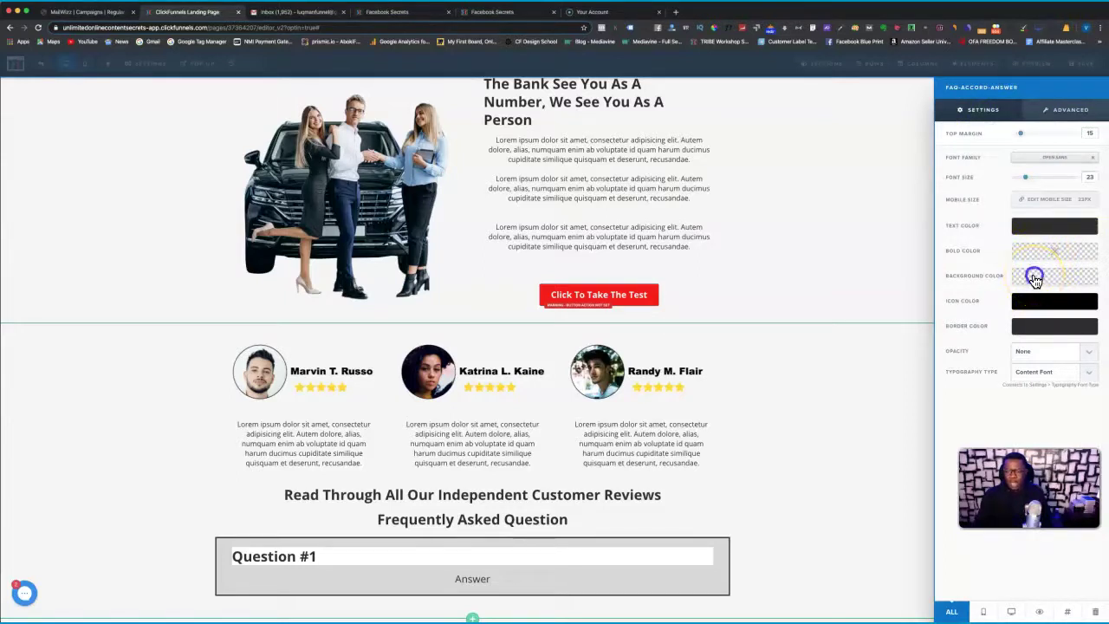
pyautogui.click(1035, 277)
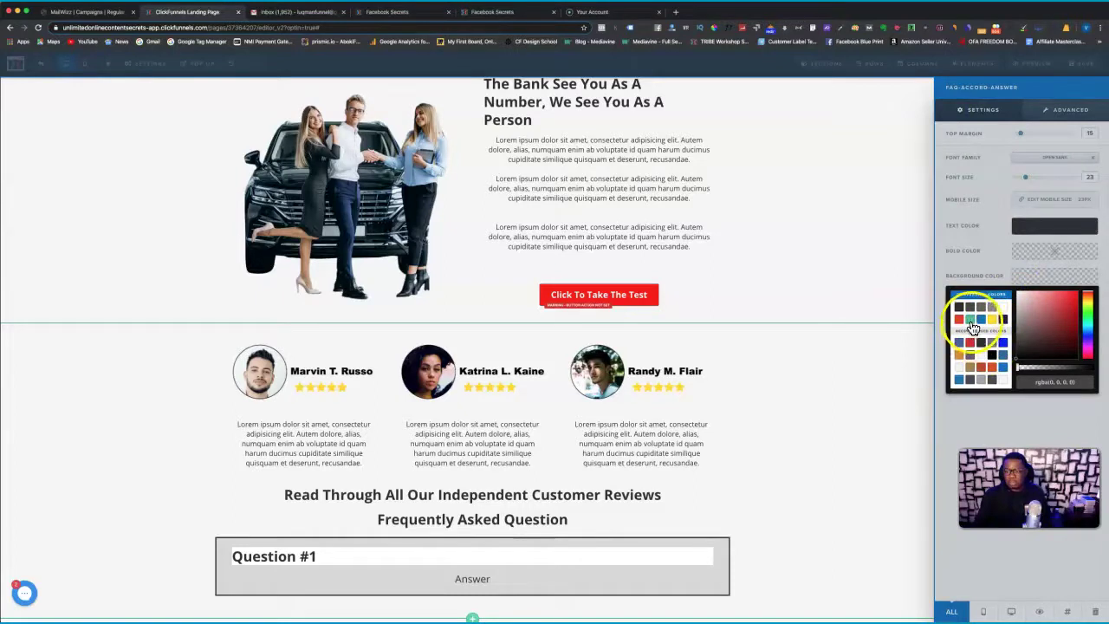
pyautogui.click(959, 356)
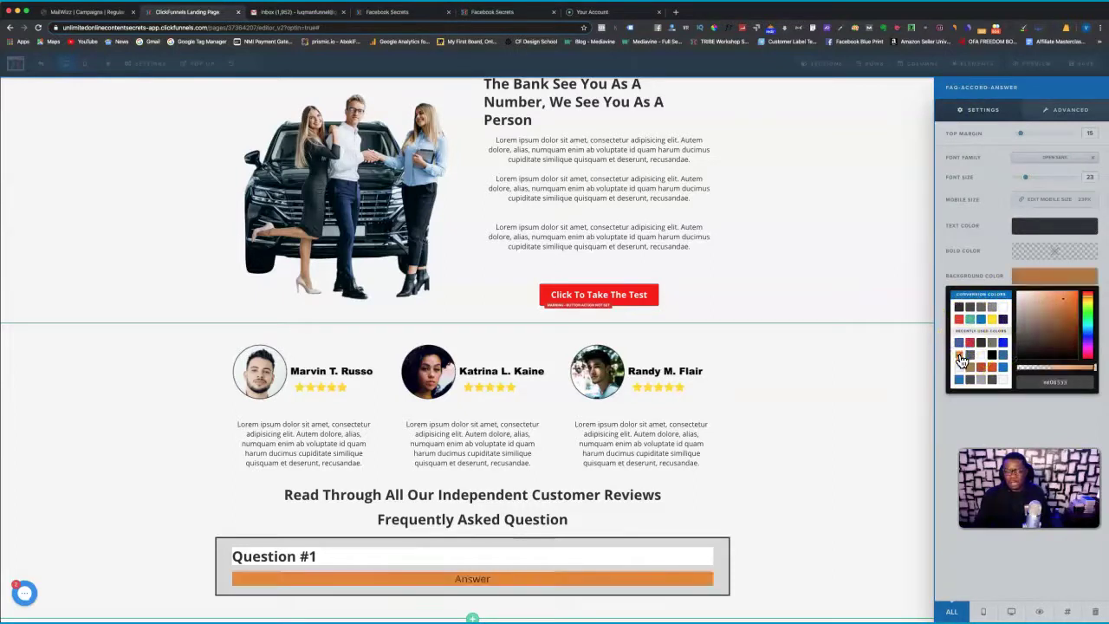
pyautogui.click(1001, 312)
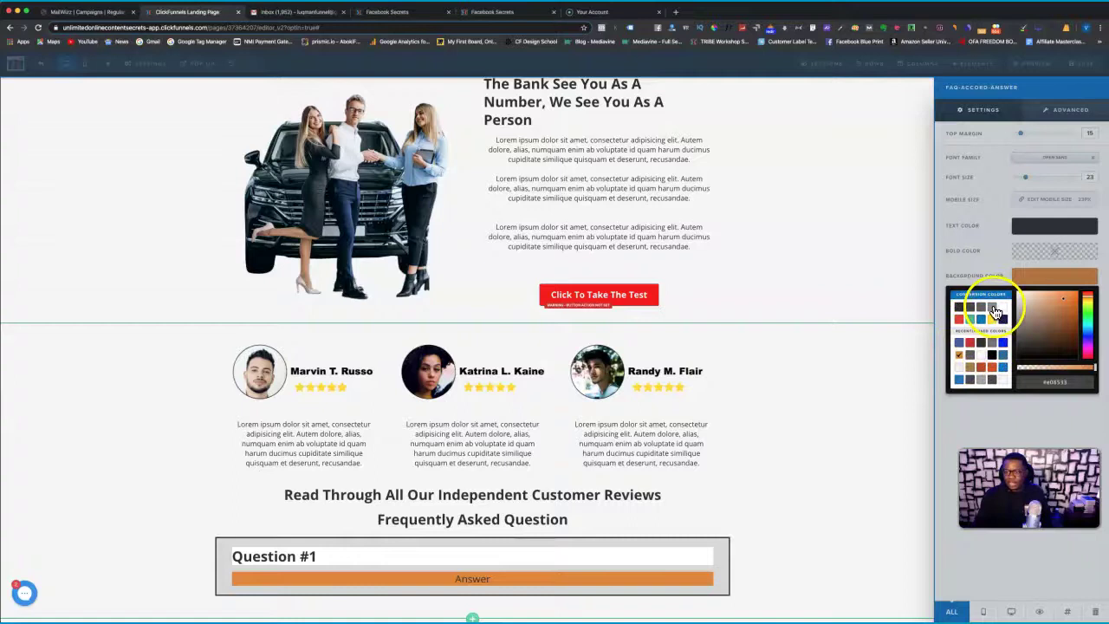
pyautogui.click(982, 308)
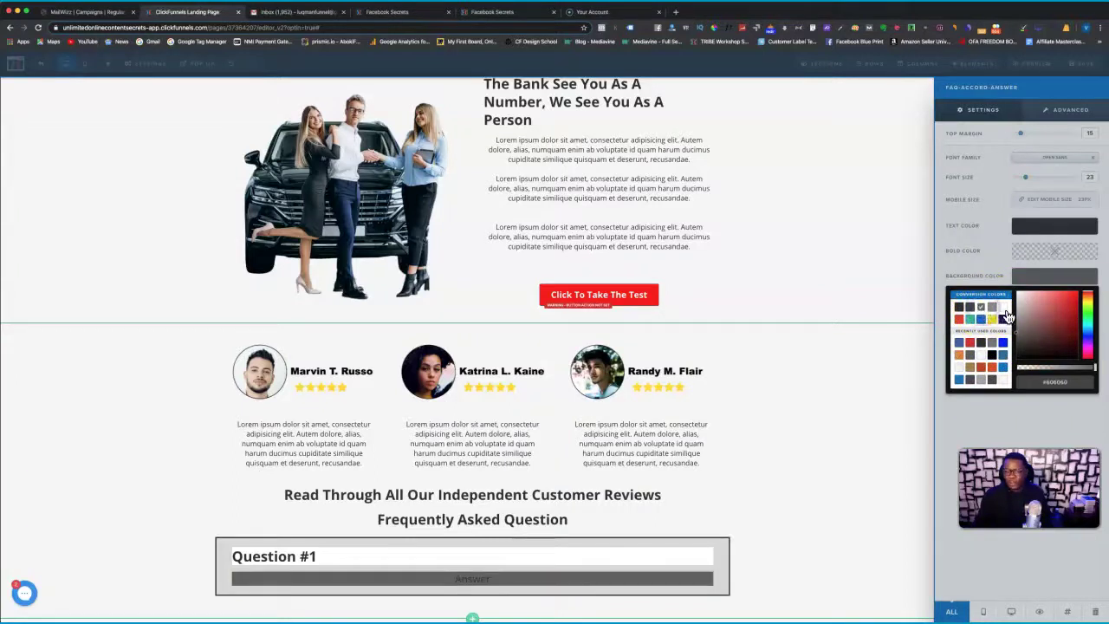
pyautogui.click(1003, 308)
pyautogui.moveTo(1049, 404); pyautogui.dragTo(1096, 374)
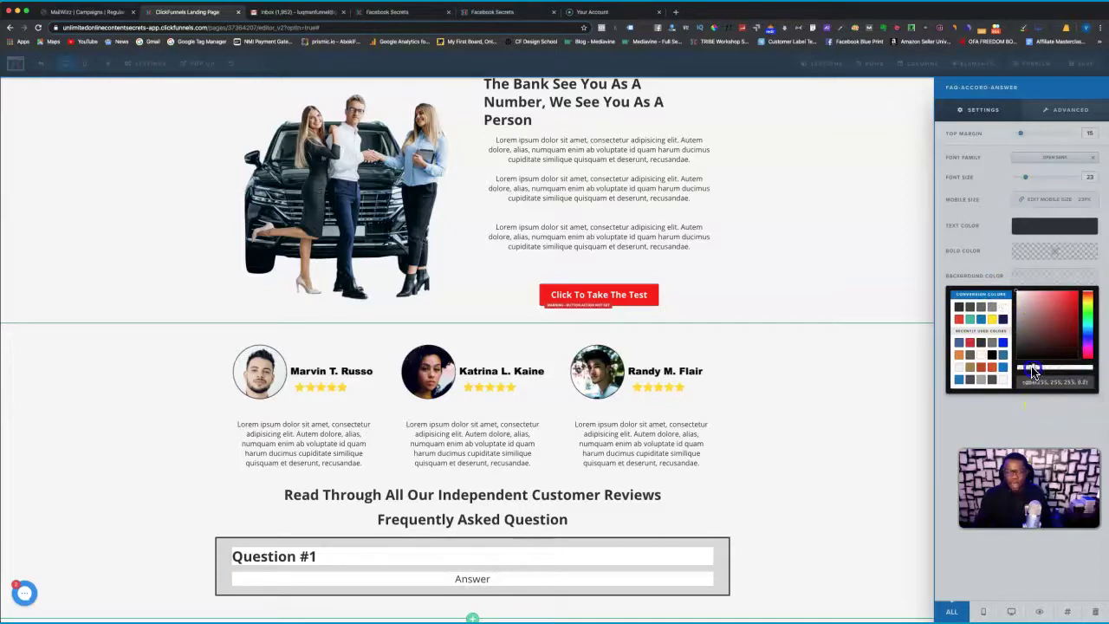
pyautogui.click(962, 374)
pyautogui.click(783, 448)
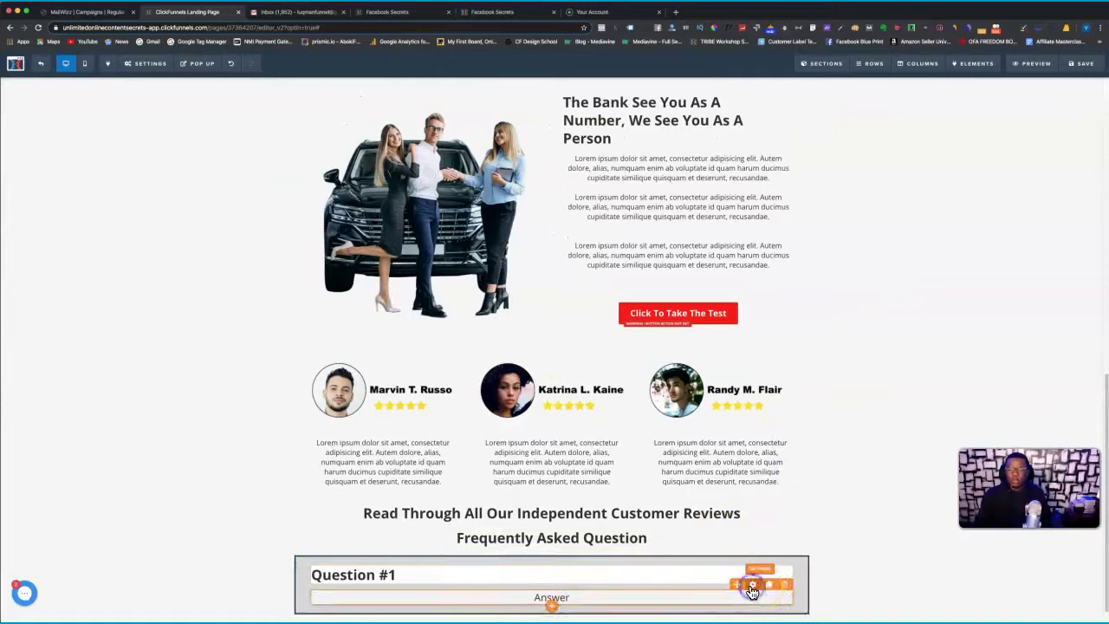
# - Set the "Answer" sub-headline's font size to 16
pyautogui.click(752, 587)
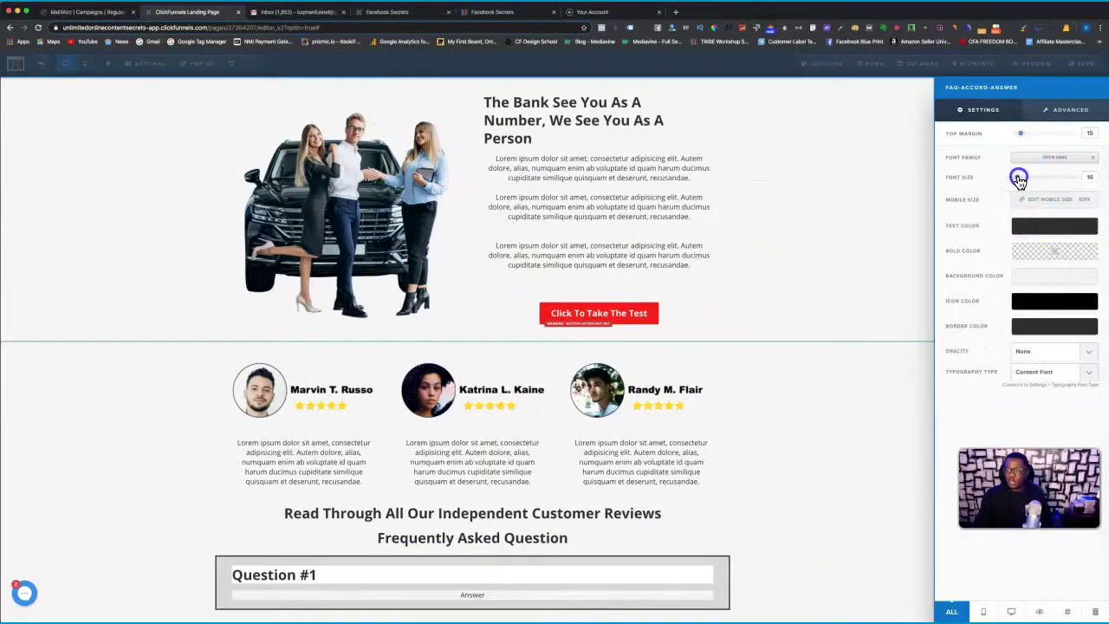
pyautogui.click(732, 371)
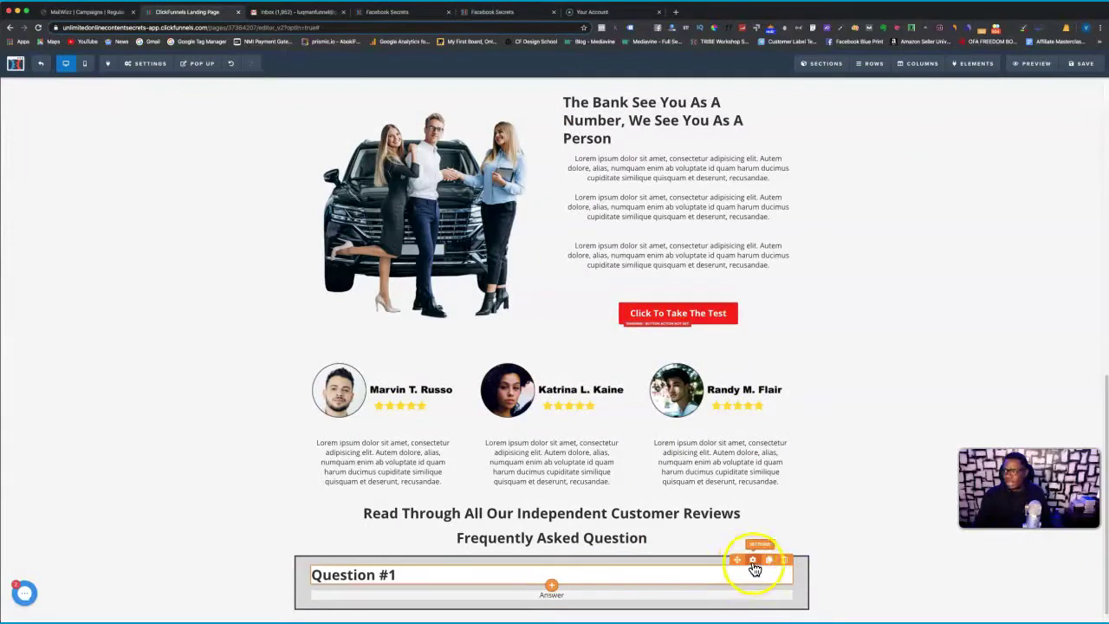
# - Try 10px and 5px padding on the "Question #1" headline, and reset the padding to 0px
pyautogui.click(754, 563)
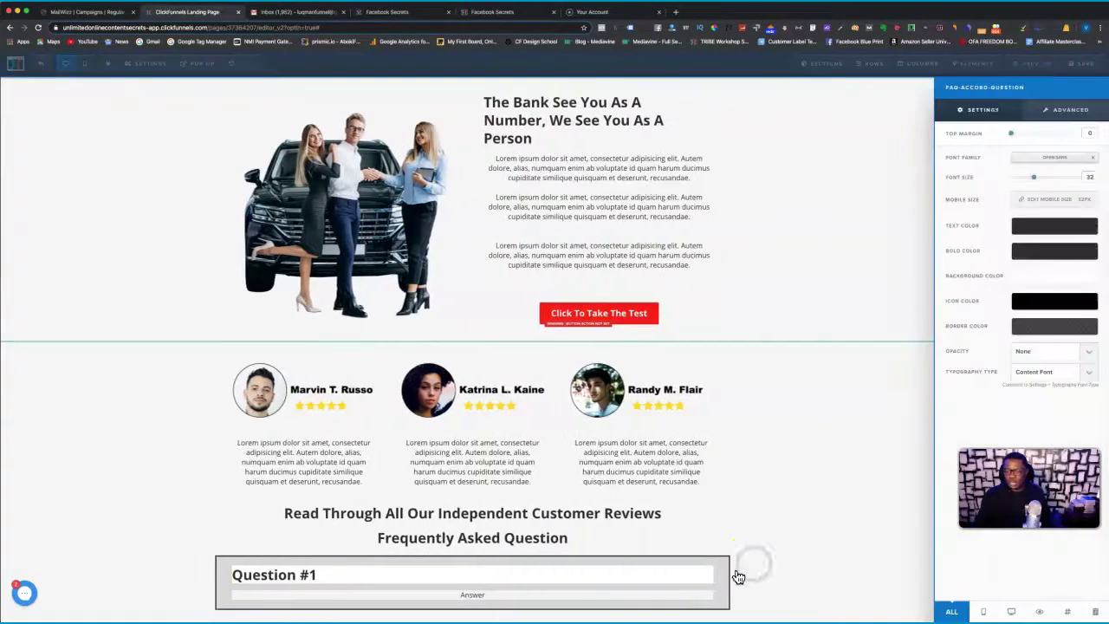
pyautogui.click(1061, 112)
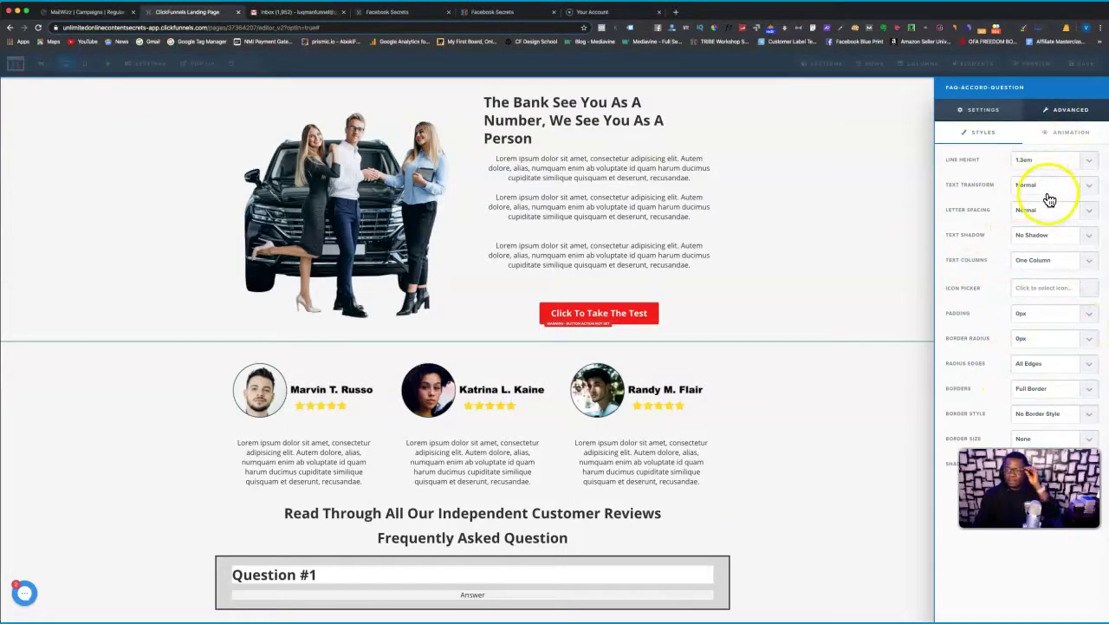
pyautogui.click(1021, 315)
pyautogui.click(1023, 329)
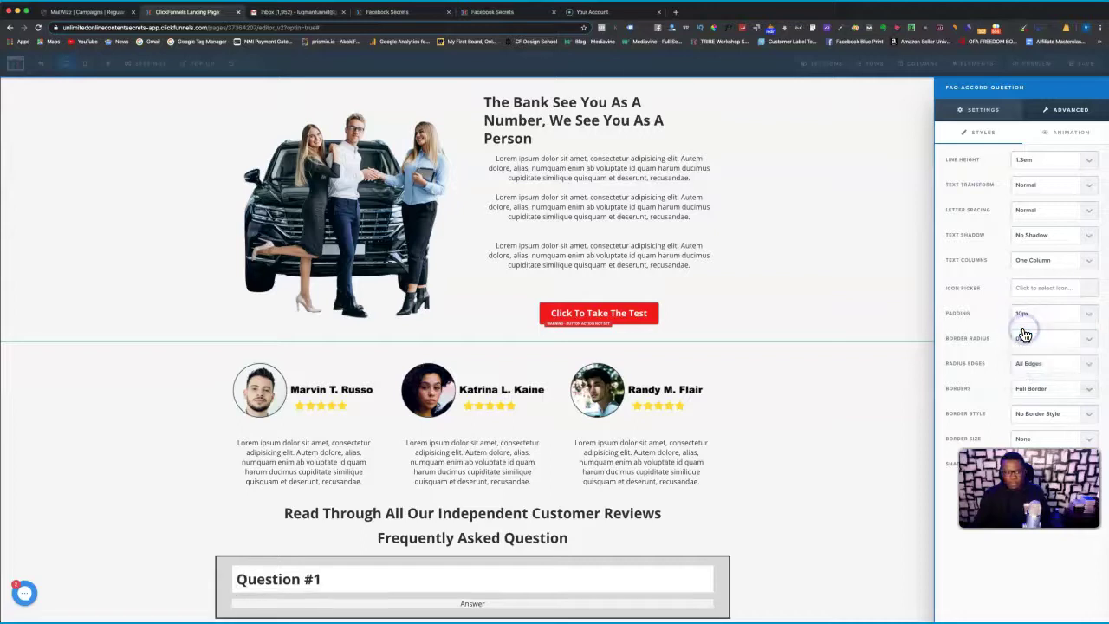
pyautogui.click(1021, 314)
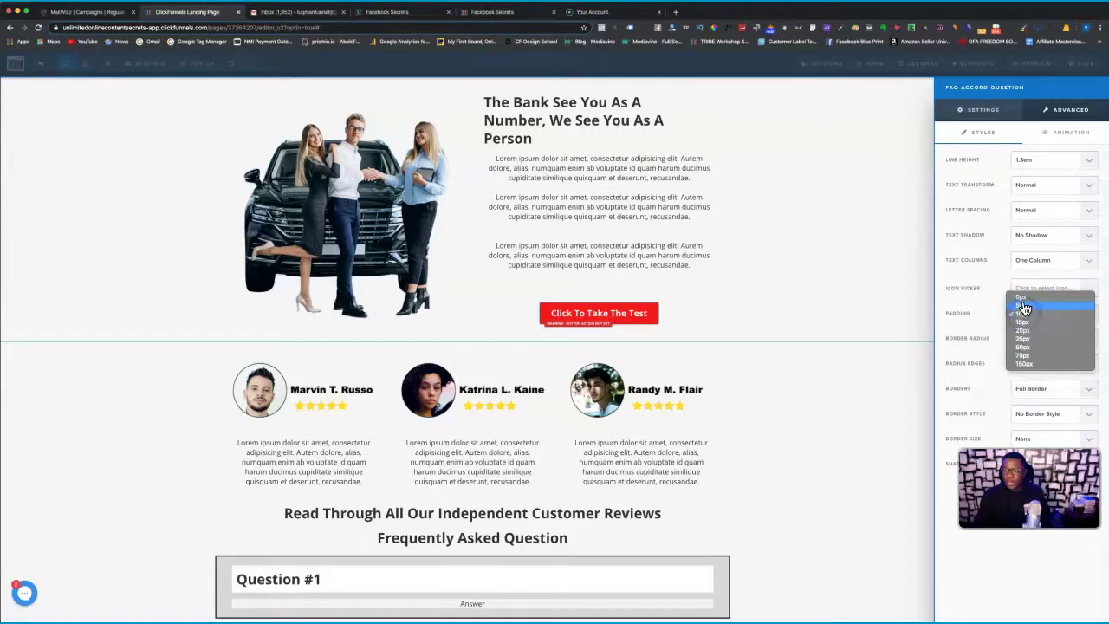
pyautogui.click(1023, 307)
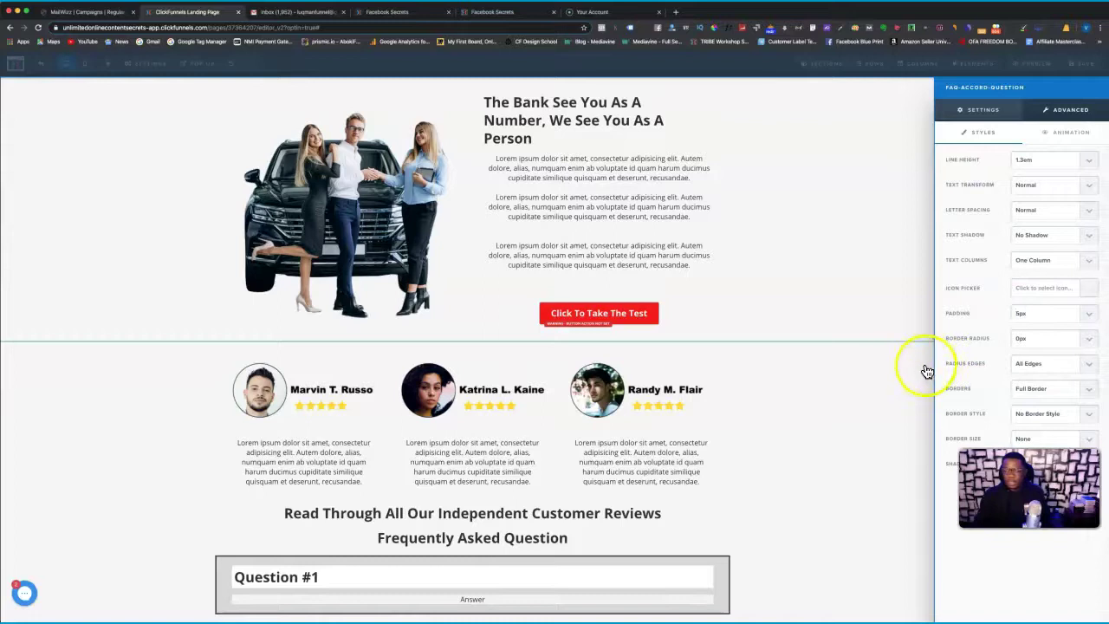
pyautogui.click(1024, 315)
pyautogui.click(1026, 311)
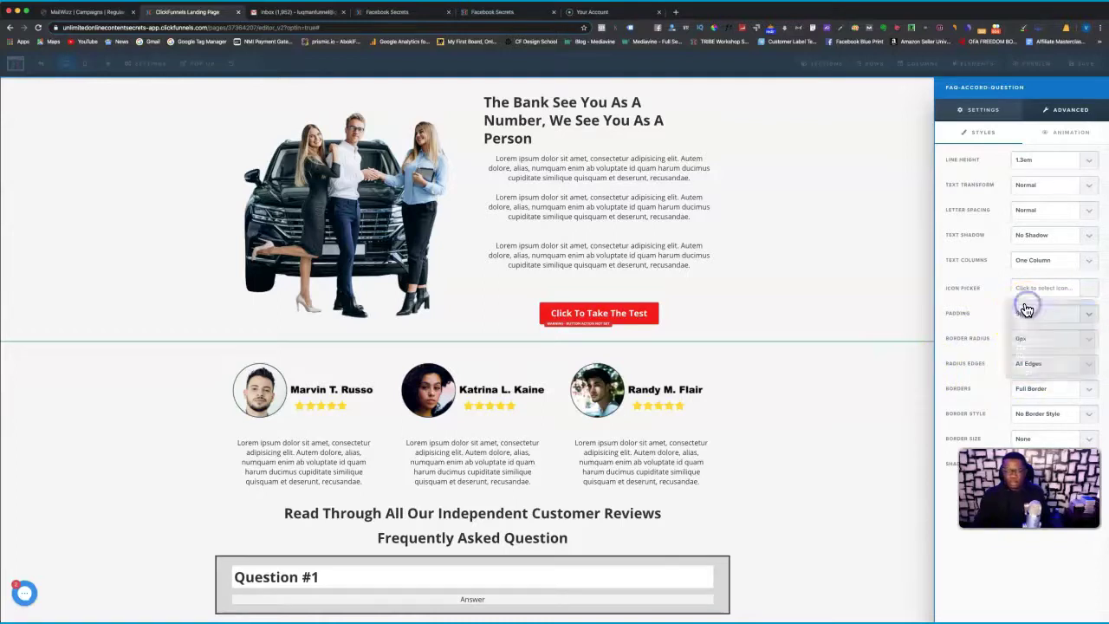
pyautogui.click(852, 471)
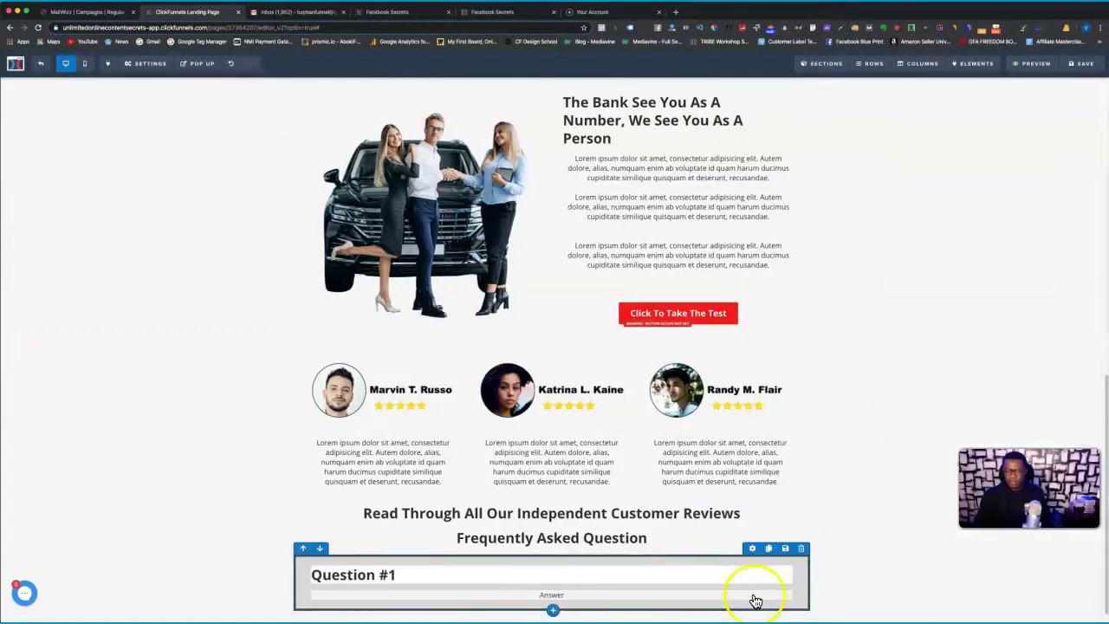
# - Add a circled right-arrow icon to the "Question #1" headline
pyautogui.scroll(-1, 750, 591)
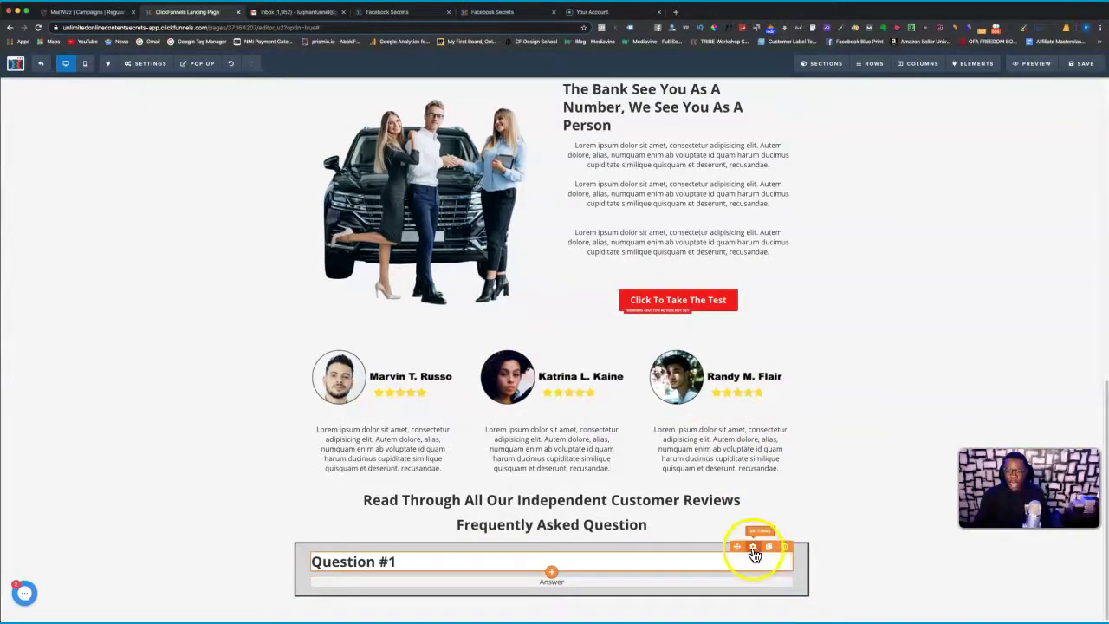
pyautogui.click(754, 548)
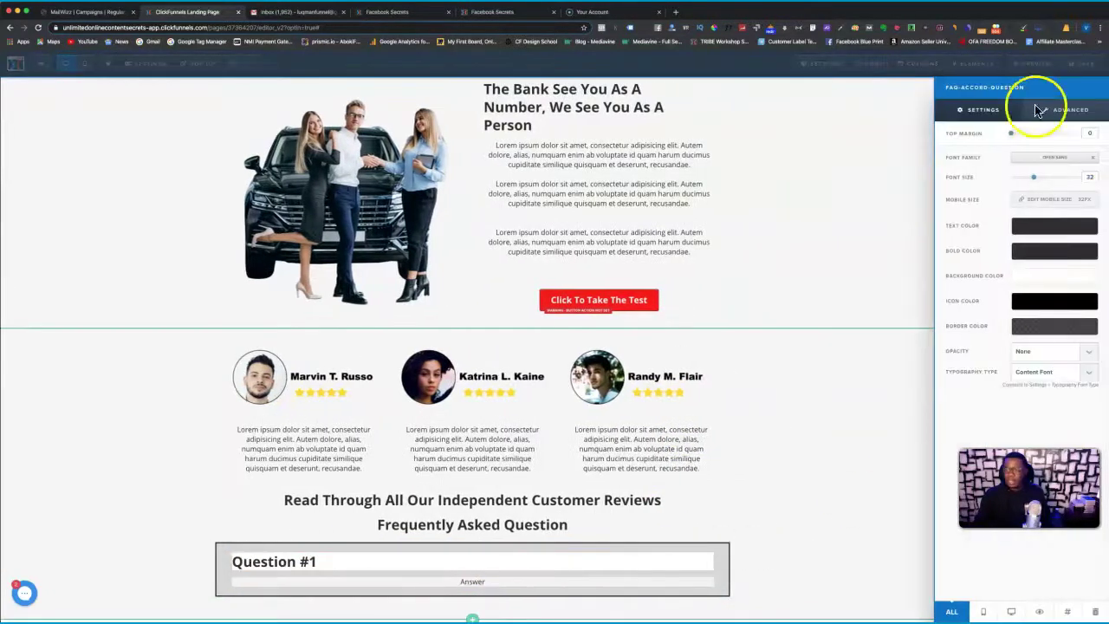
pyautogui.click(1079, 111)
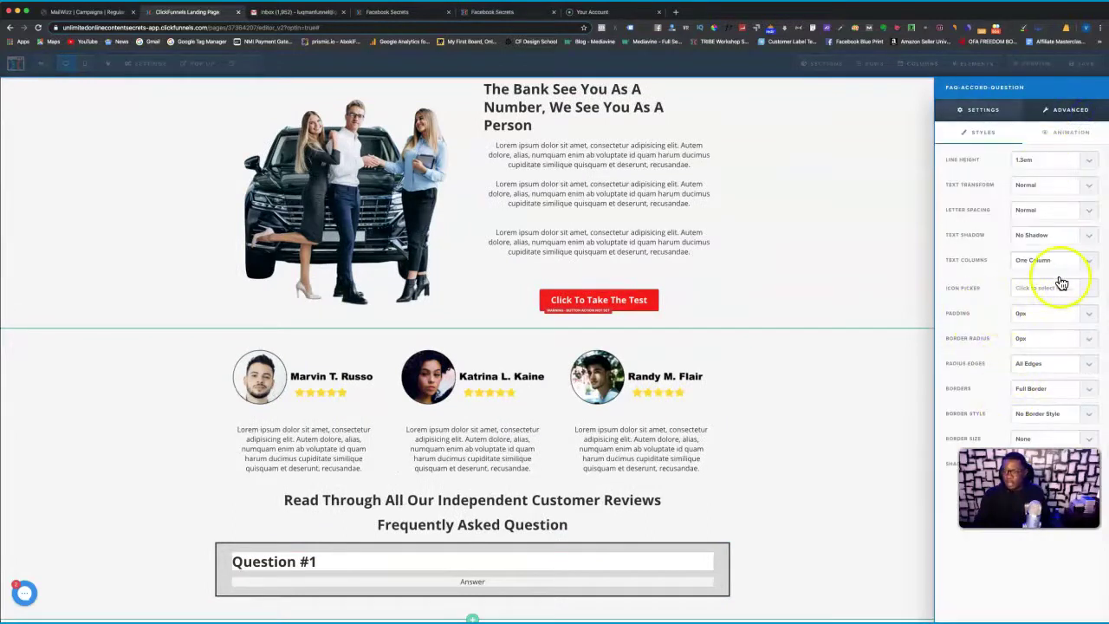
pyautogui.click(1044, 287)
pyautogui.scroll(-3, 977, 397)
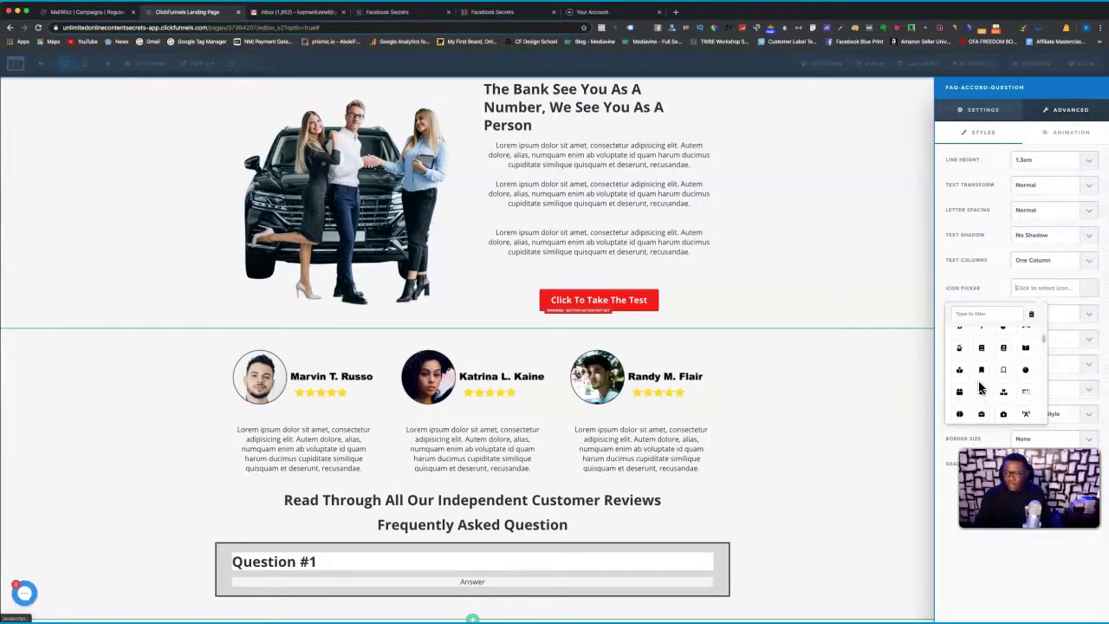
pyautogui.scroll(-3, 979, 376)
pyautogui.scroll(-8, 979, 376)
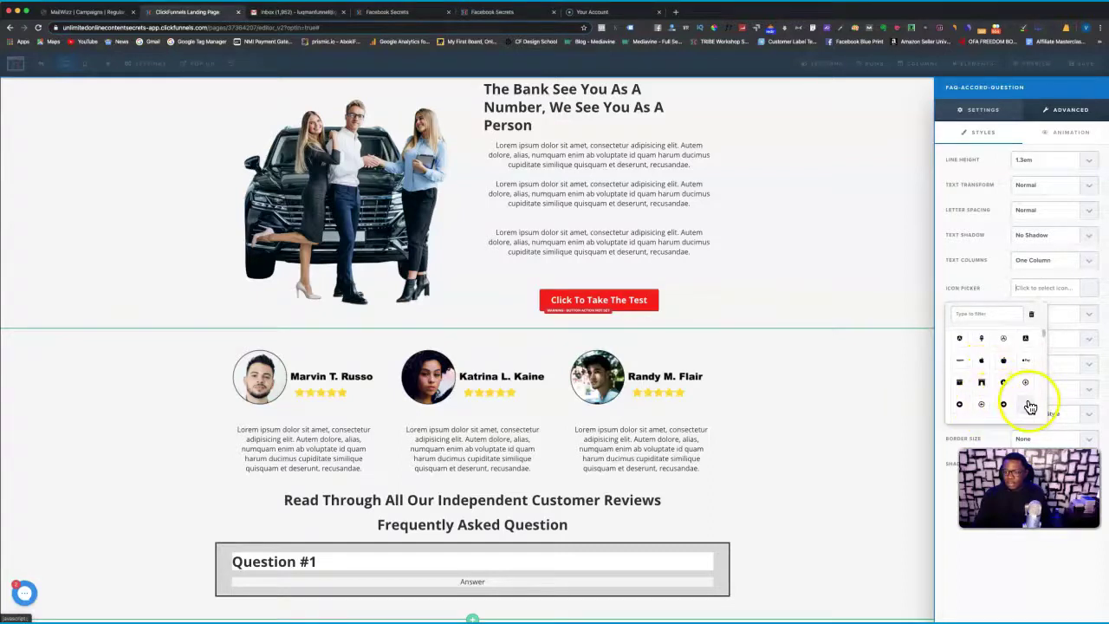
pyautogui.click(1025, 404)
pyautogui.click(872, 471)
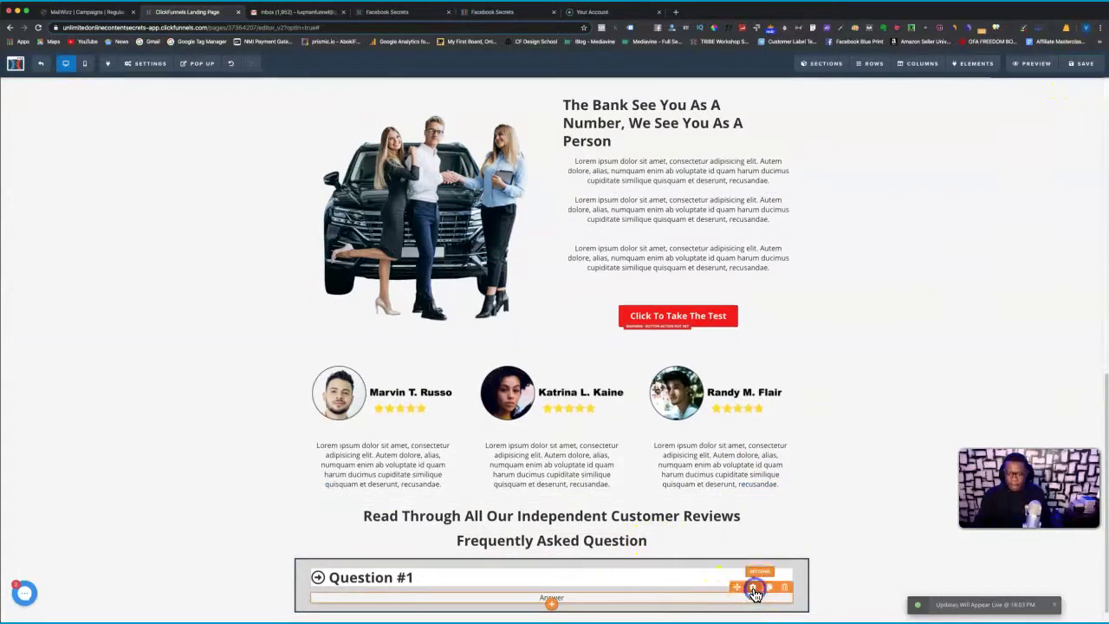
# - Add the double right angle icon to the "Answer" sub-headline
pyautogui.click(754, 589)
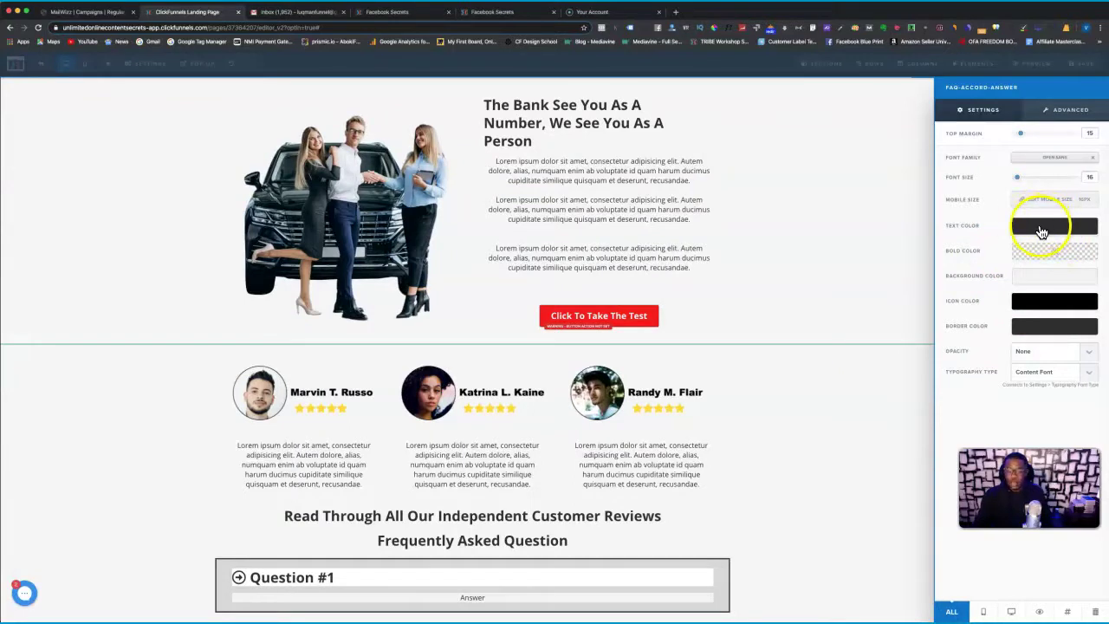
pyautogui.click(1064, 112)
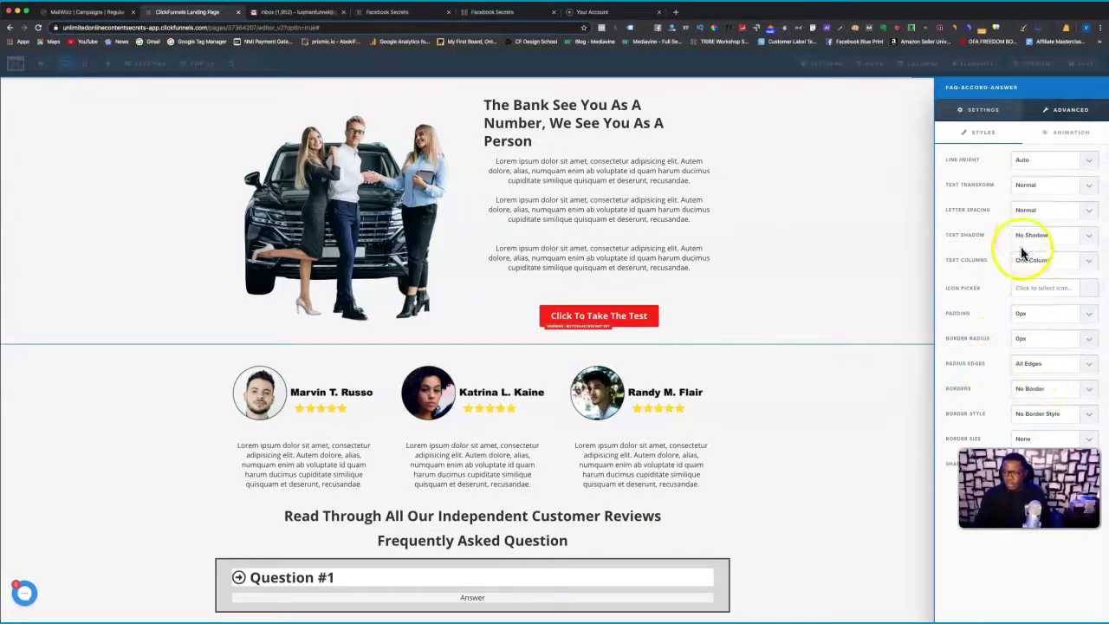
pyautogui.click(1027, 287)
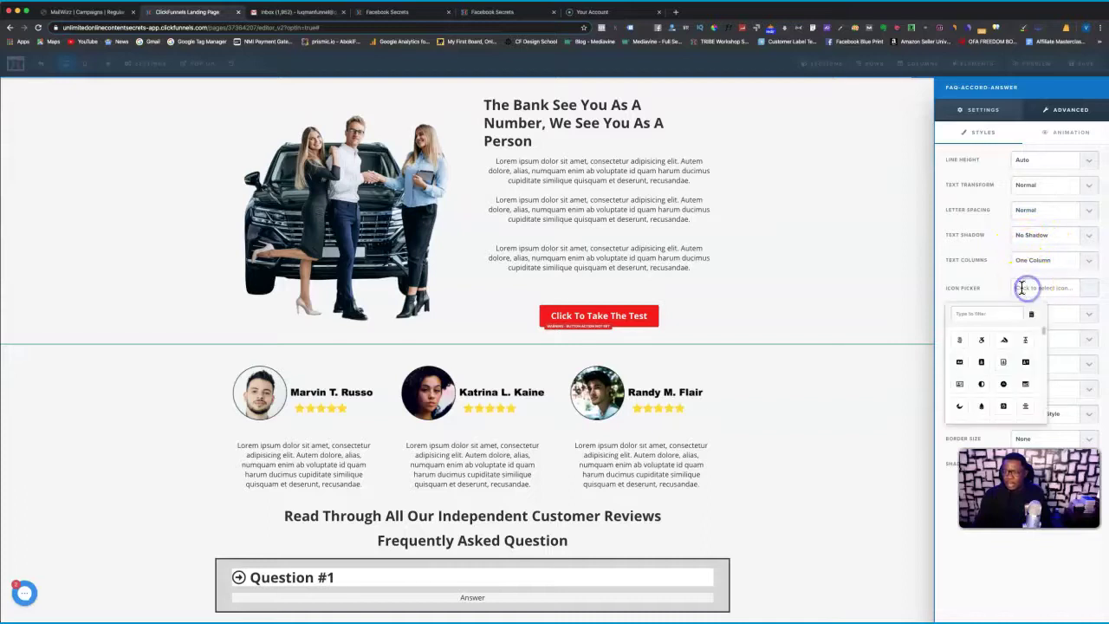
pyautogui.scroll(-3, 990, 397)
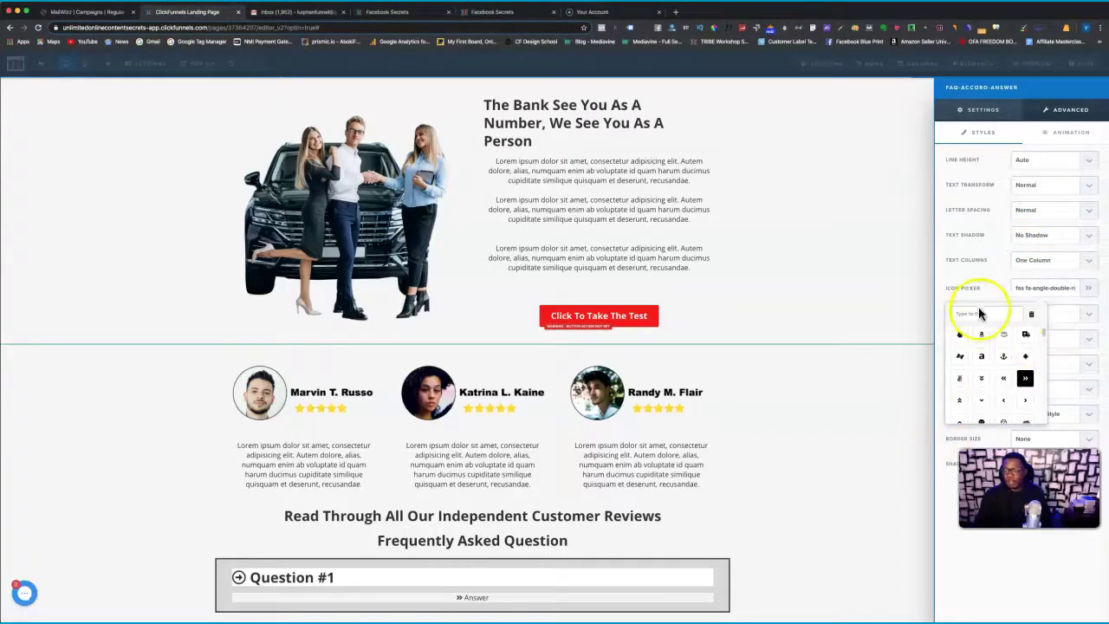
pyautogui.click(980, 271)
pyautogui.click(811, 448)
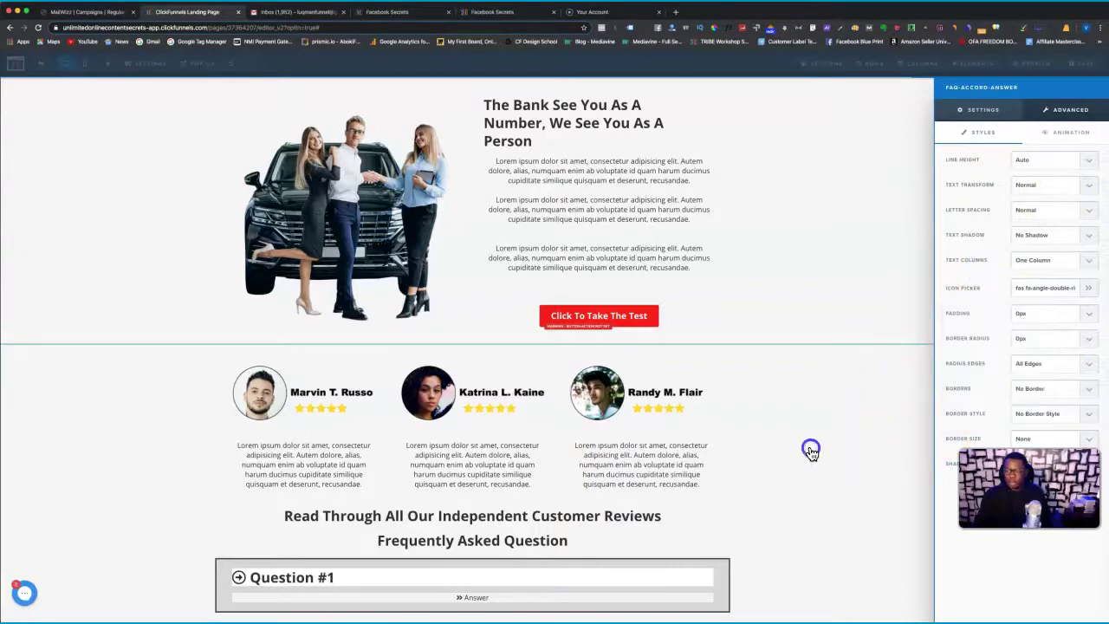
pyautogui.scroll(-1, 623, 569)
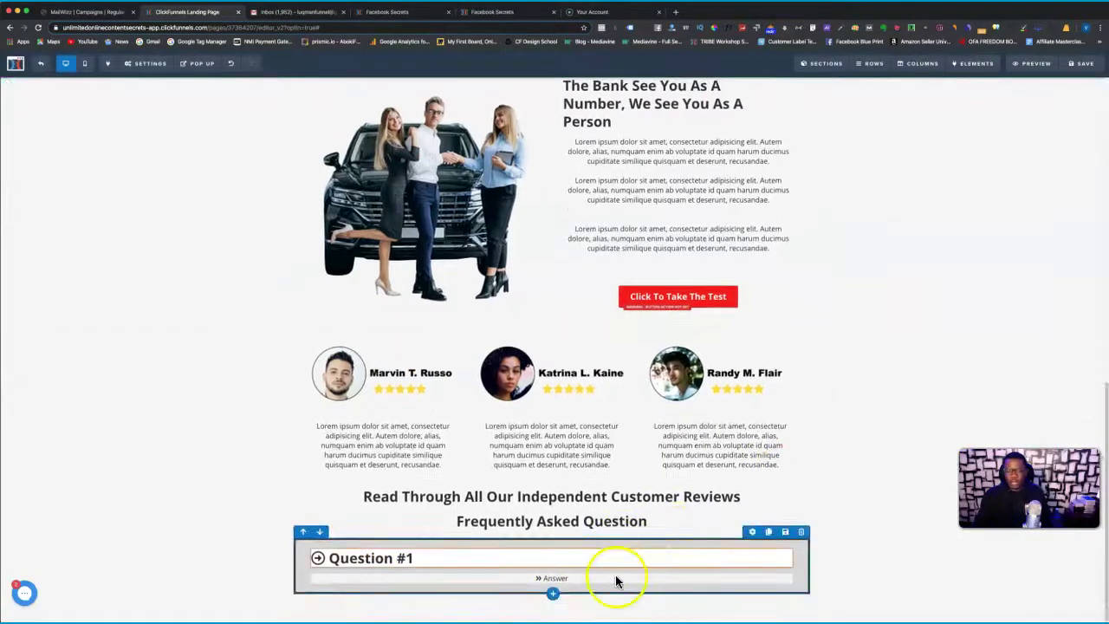
pyautogui.click(752, 535)
pyautogui.click(1059, 109)
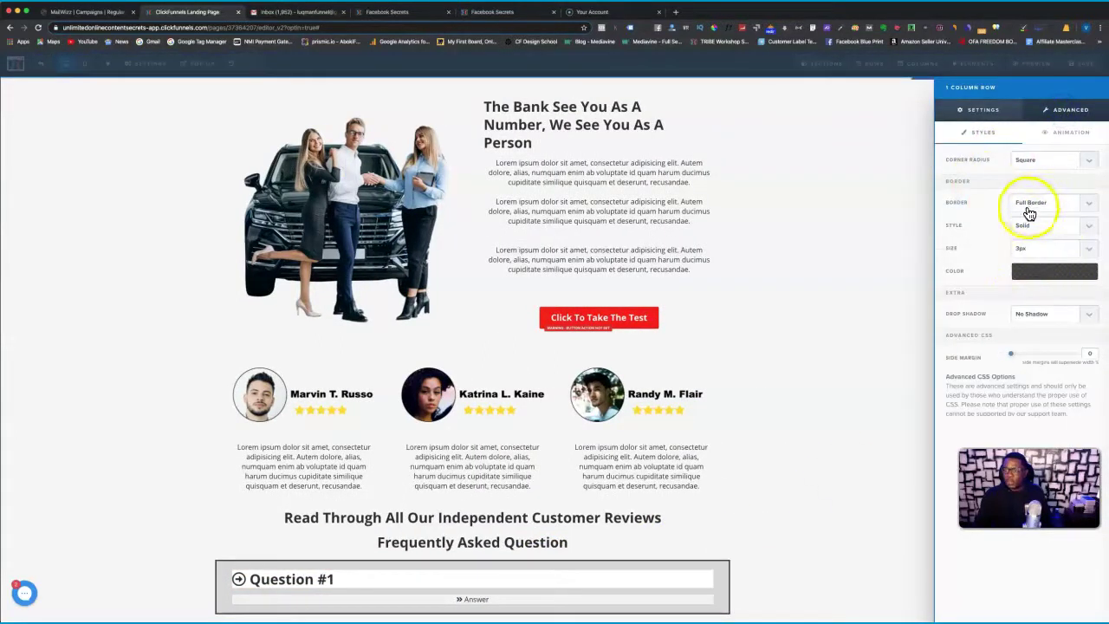
pyautogui.click(1023, 251)
pyautogui.click(1023, 250)
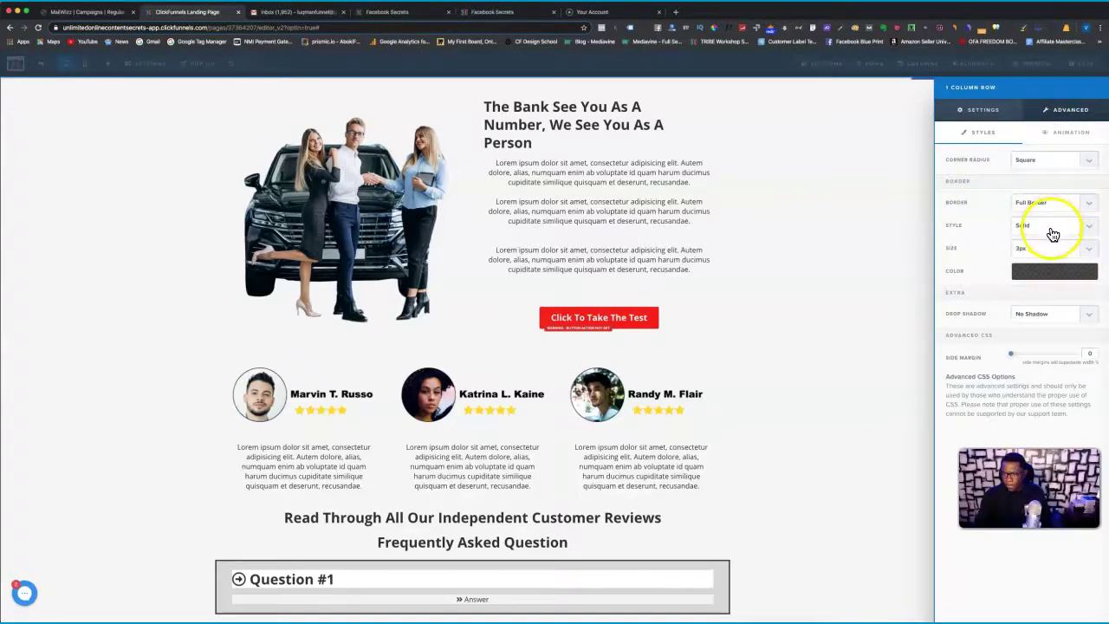
pyautogui.click(904, 355)
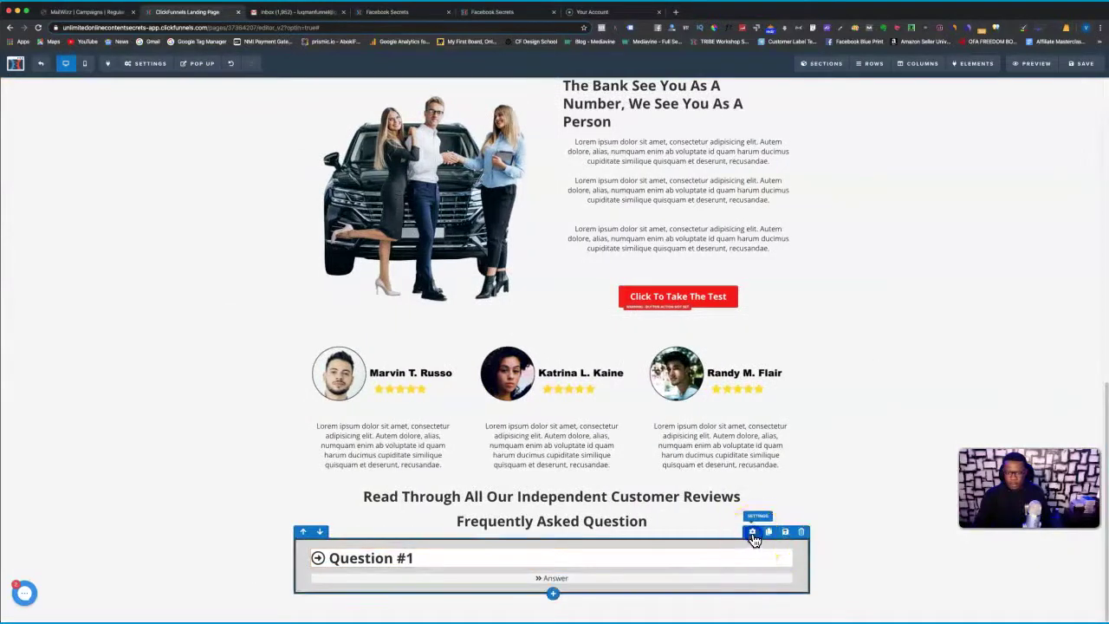
# - Set the border of the row holding the question and answer to Dashed style with a 5px size
pyautogui.click(752, 533)
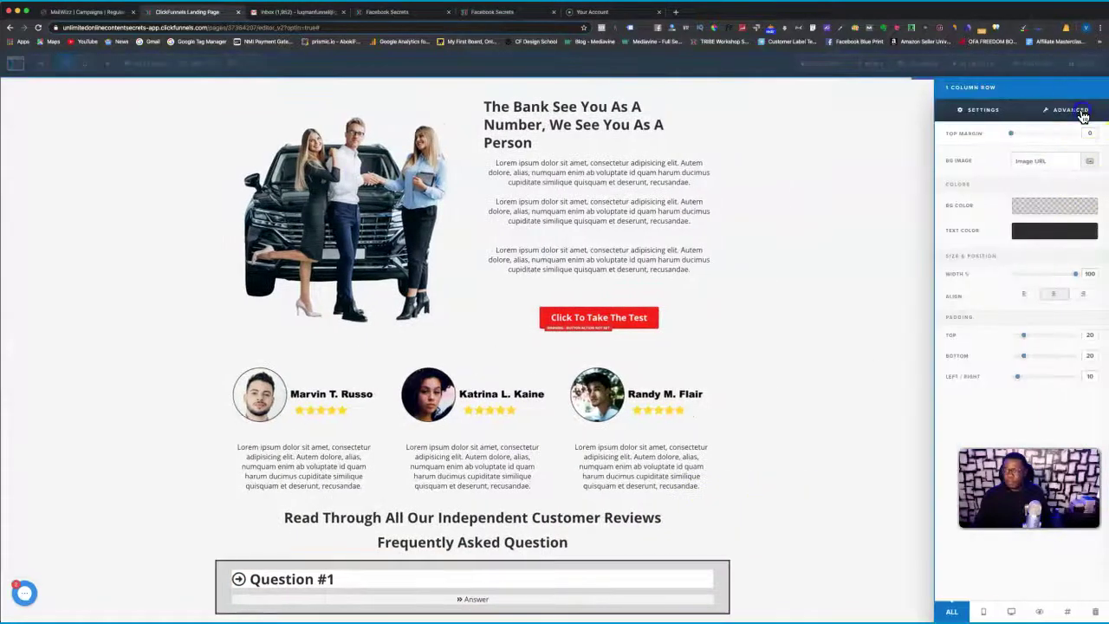
pyautogui.click(1082, 116)
pyautogui.click(1051, 208)
pyautogui.click(1050, 205)
pyautogui.click(1042, 228)
pyautogui.click(1039, 235)
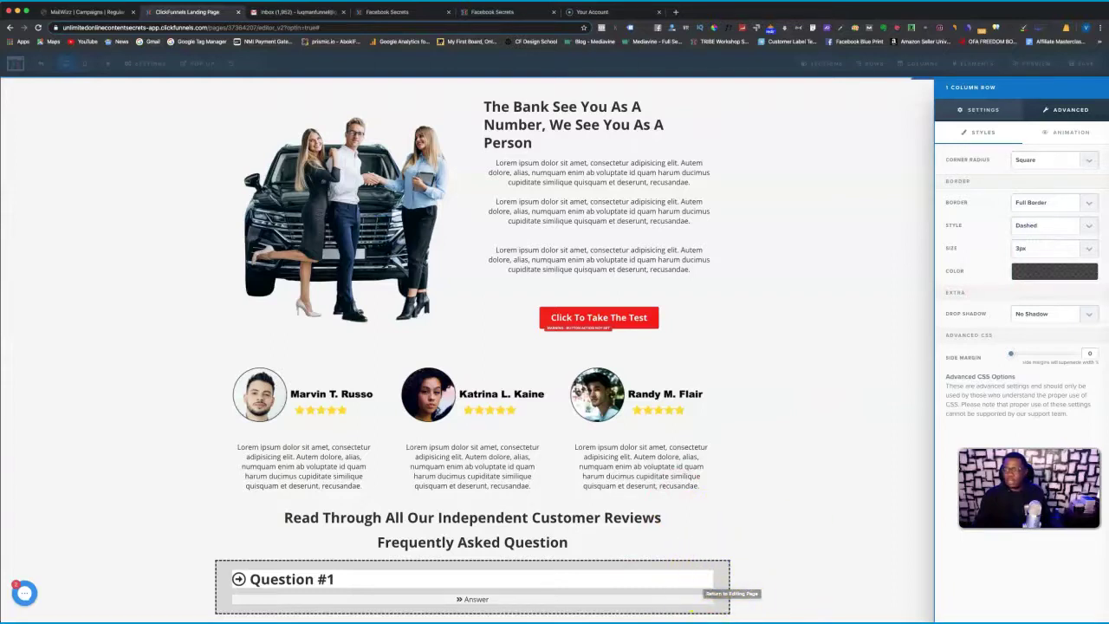
pyautogui.click(1029, 249)
pyautogui.click(1029, 259)
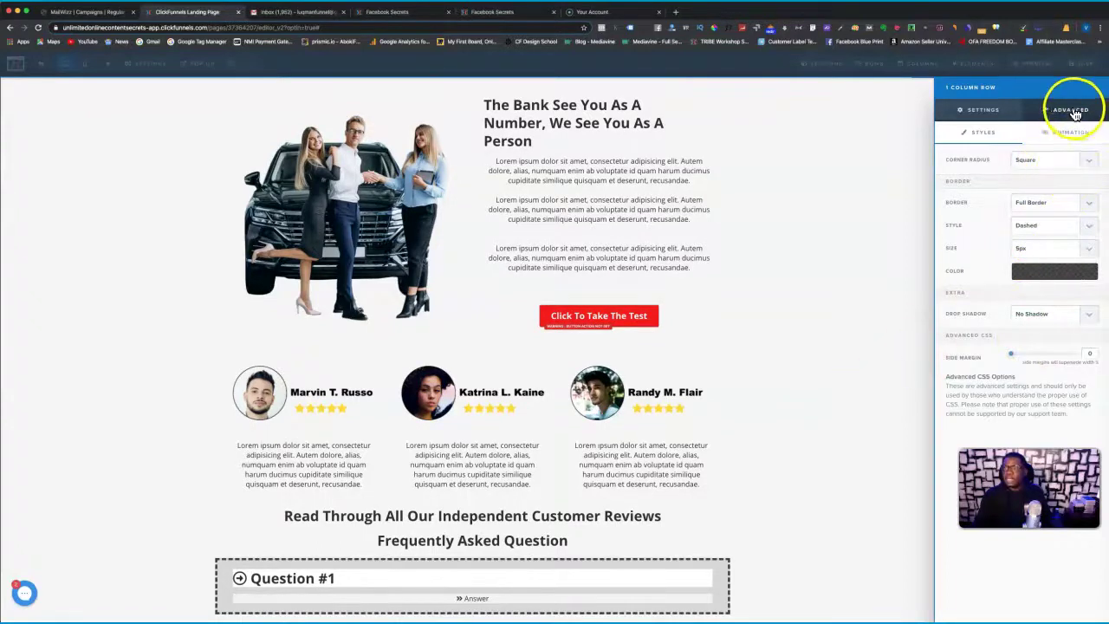
# - Apply a 40% Drop Shadow to the question-and-answer row and save the page
pyautogui.click(1035, 313)
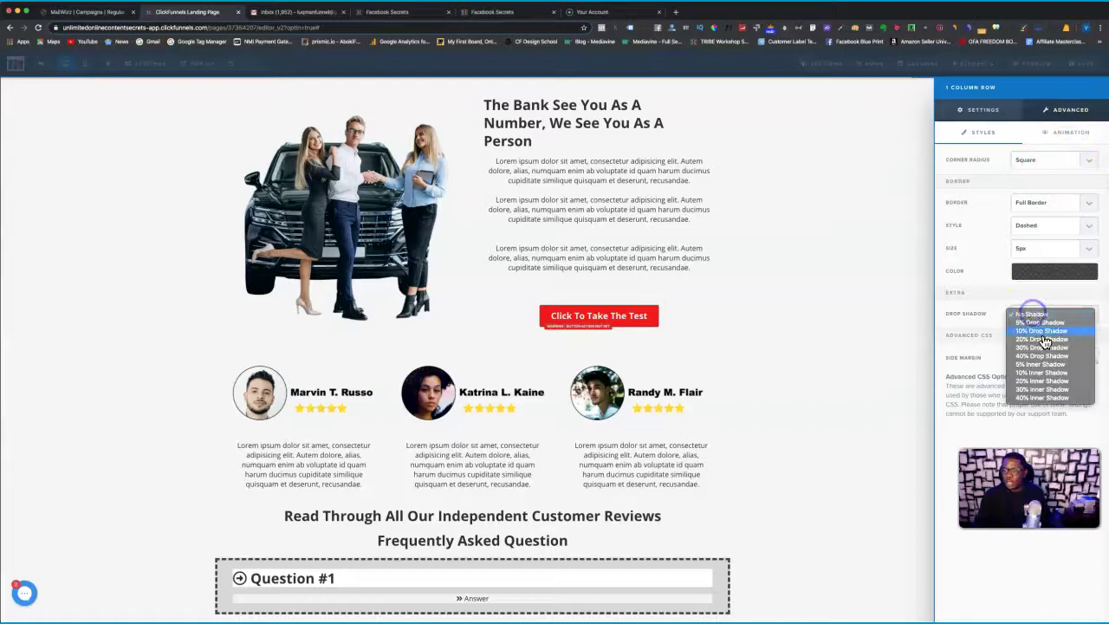
pyautogui.click(1042, 361)
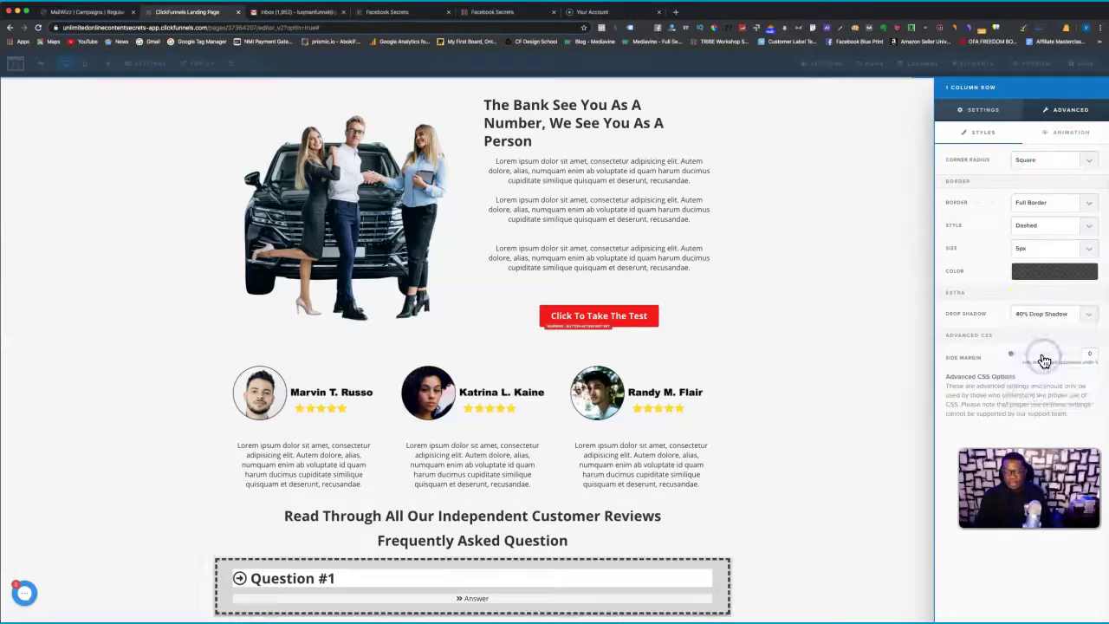
pyautogui.click(826, 487)
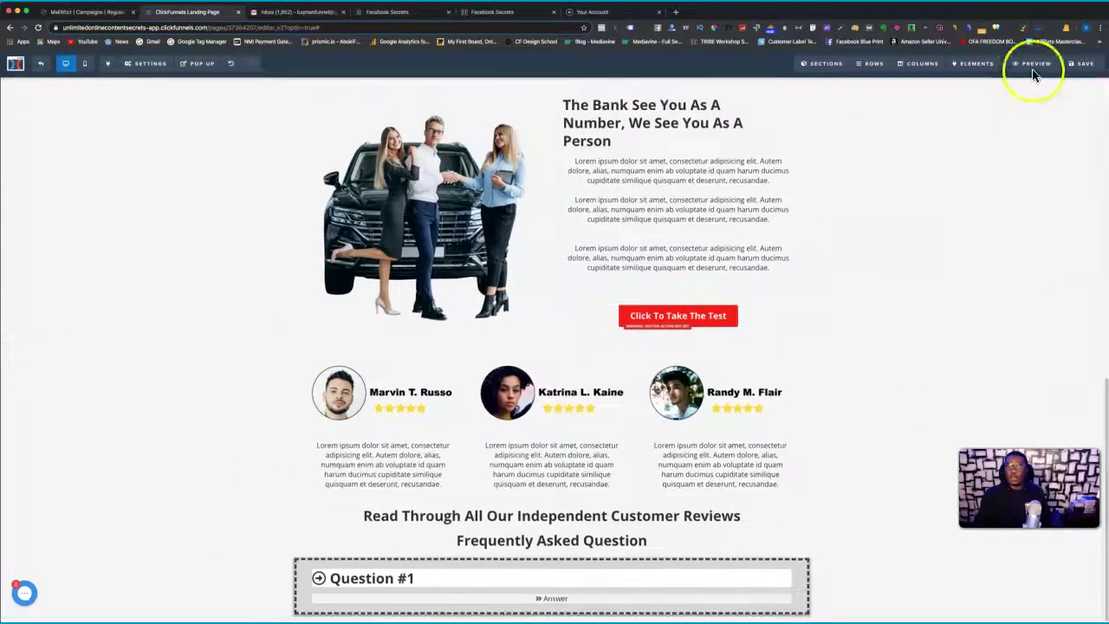
pyautogui.click(1085, 63)
# - Check the CSS info titles of the "Question #1" headline and the "Answer" sub-headline
pyautogui.scroll(-1, 780, 485)
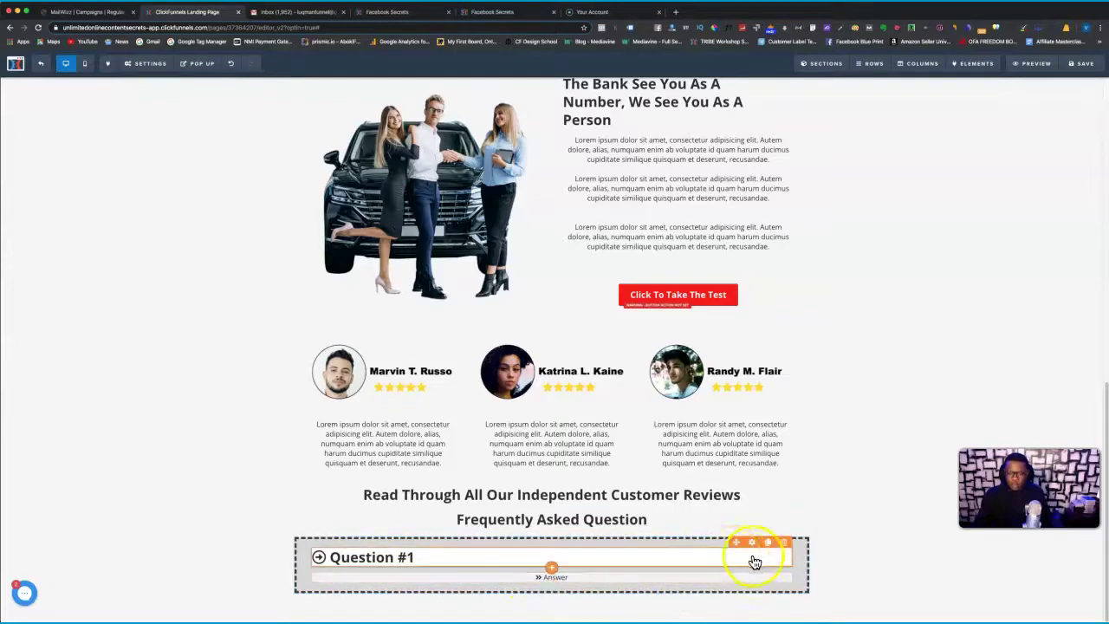
pyautogui.click(753, 544)
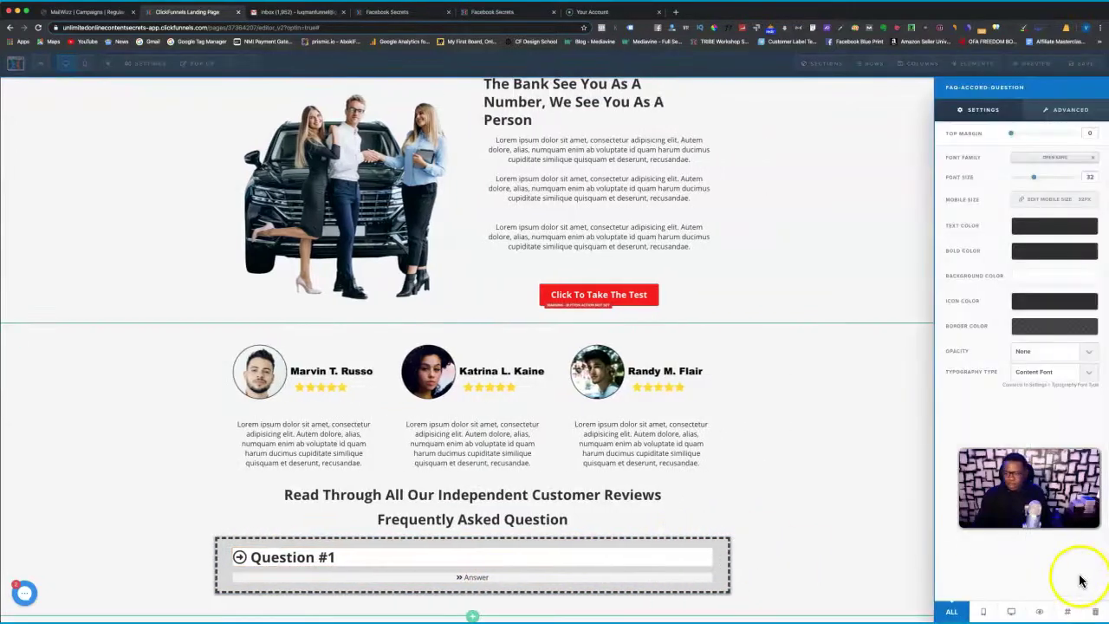
pyautogui.click(1067, 610)
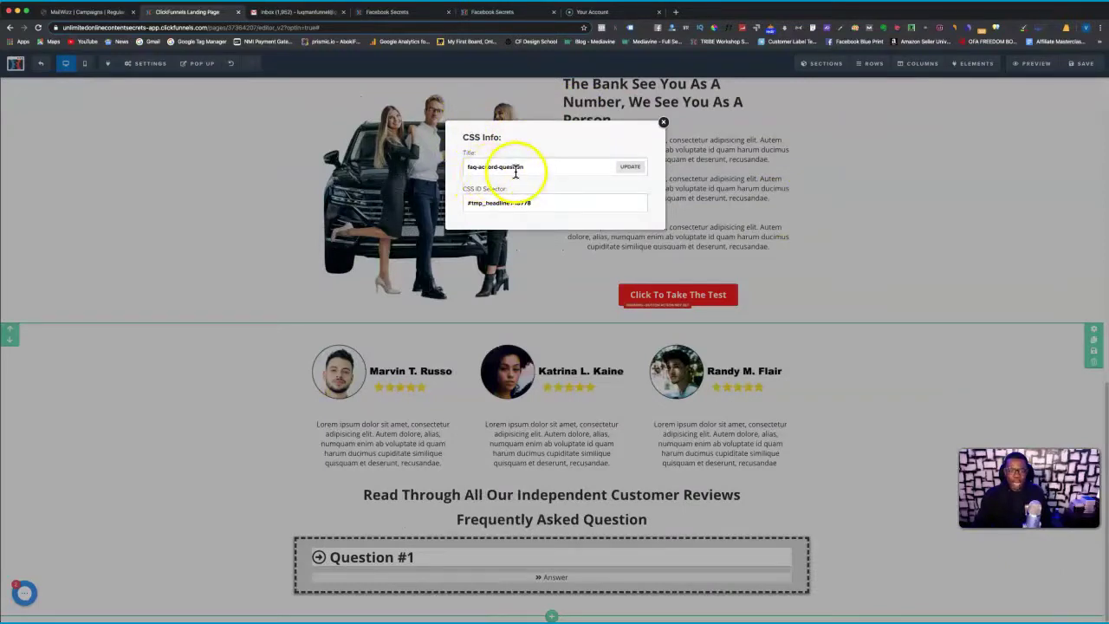
pyautogui.click(918, 262)
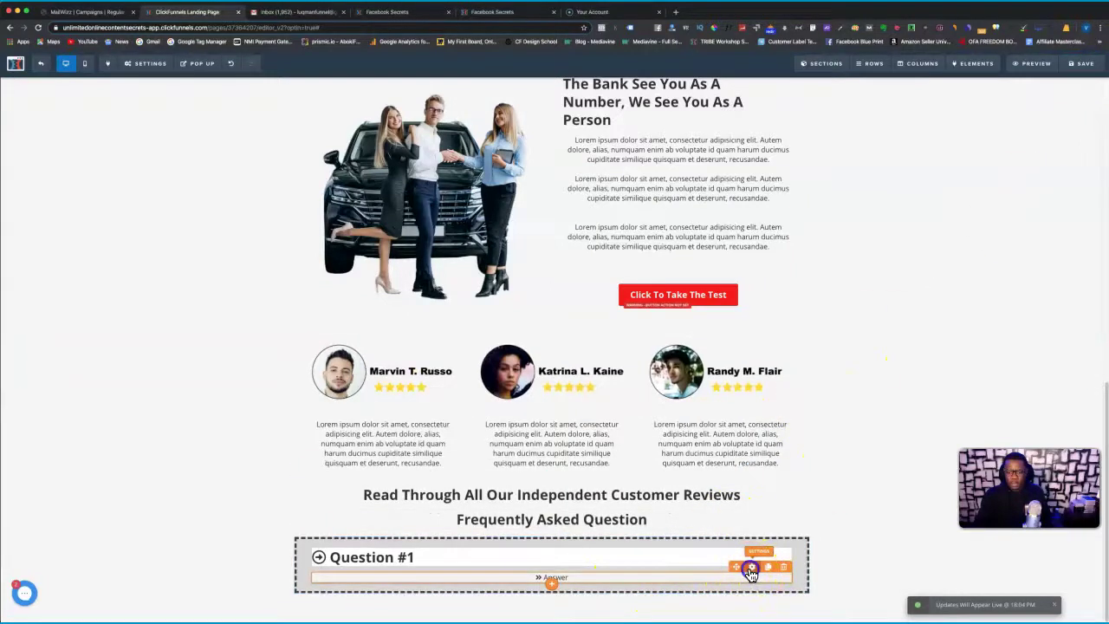
pyautogui.click(750, 569)
pyautogui.click(1071, 616)
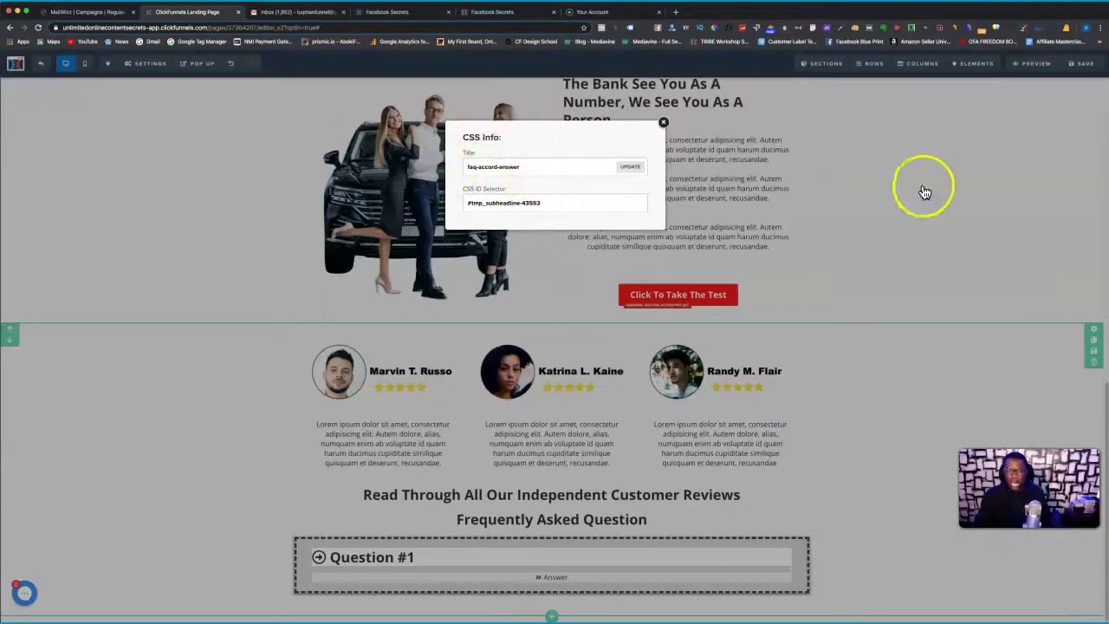
pyautogui.click(967, 256)
# - Save the page and paste the copied code into the page's header tracking code
pyautogui.click(1081, 63)
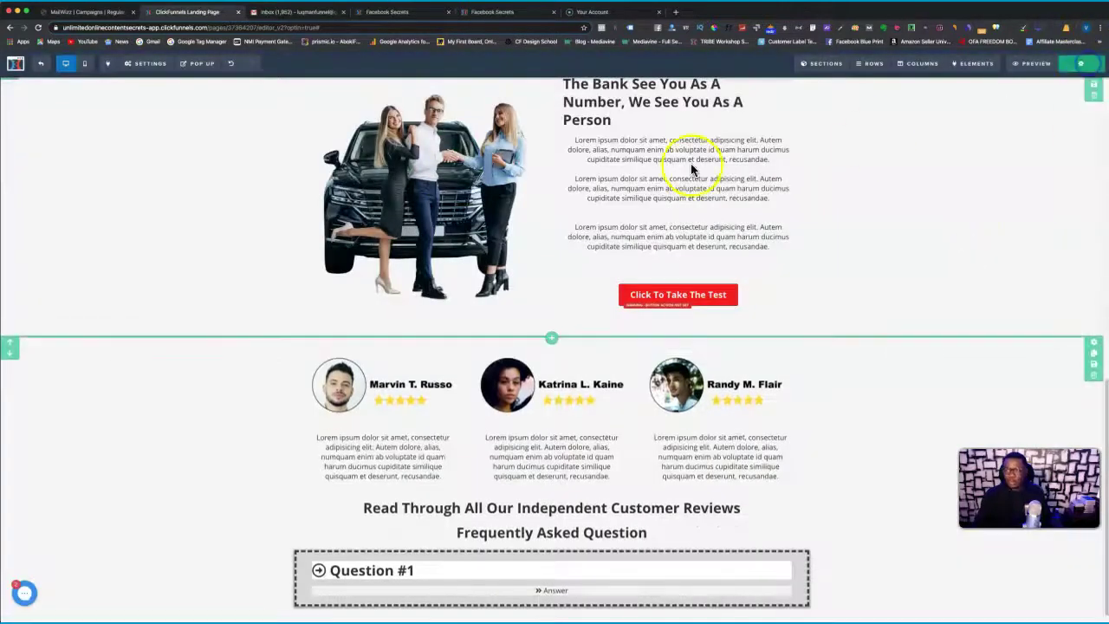
pyautogui.click(145, 63)
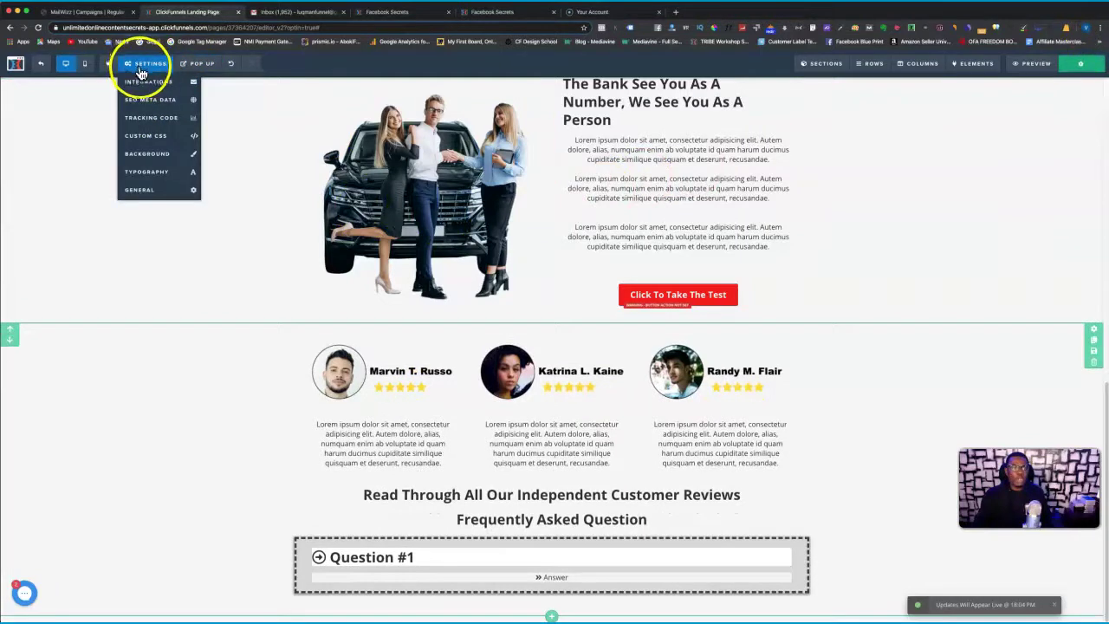
pyautogui.click(135, 122)
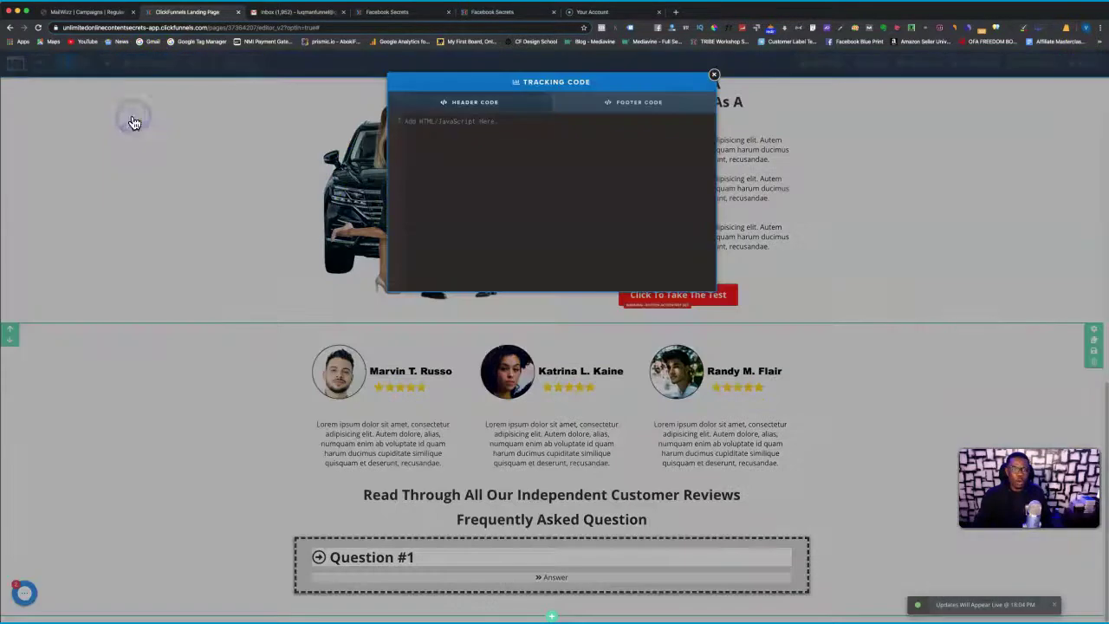
pyautogui.rightClick(501, 164)
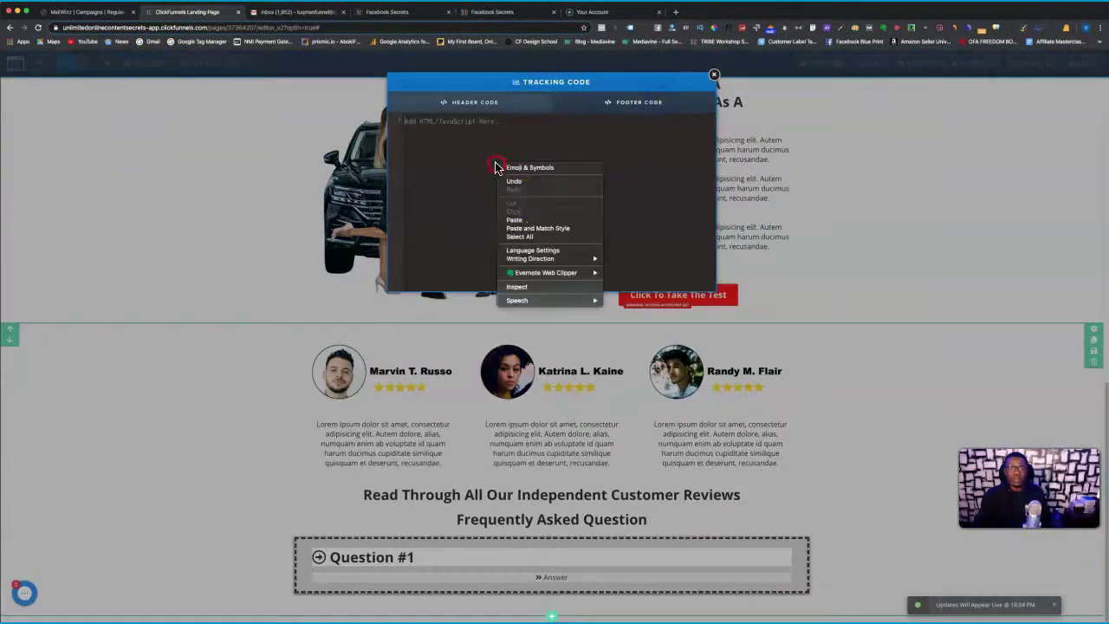
pyautogui.click(512, 219)
pyautogui.click(318, 137)
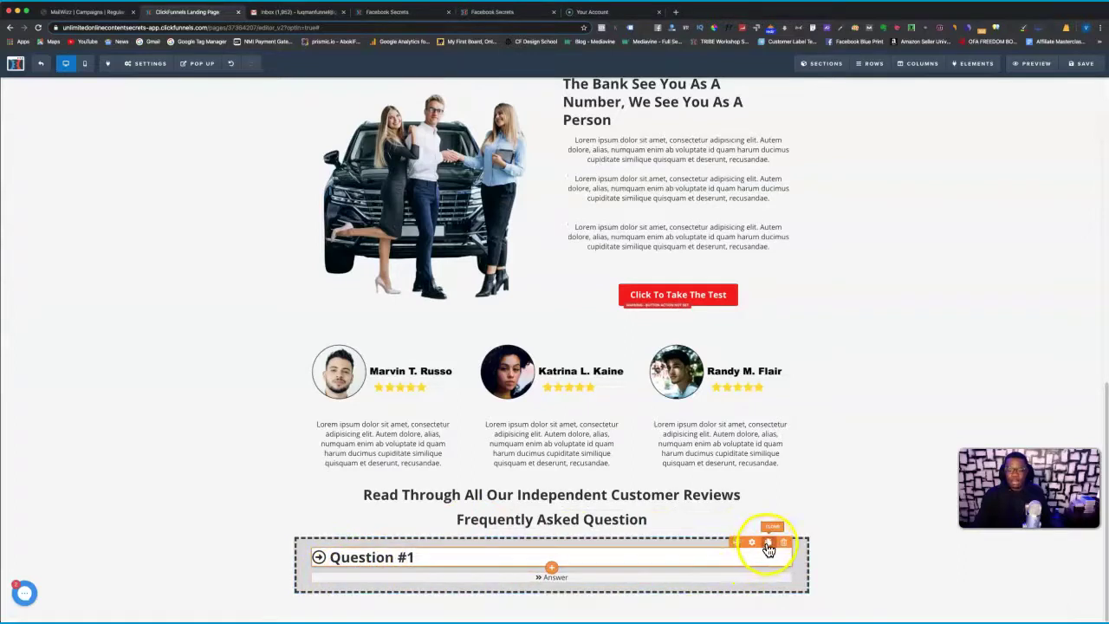
# - Clone the "Question #1" headline and move one of the two headlines below the "Answer" sub-headline
pyautogui.click(768, 543)
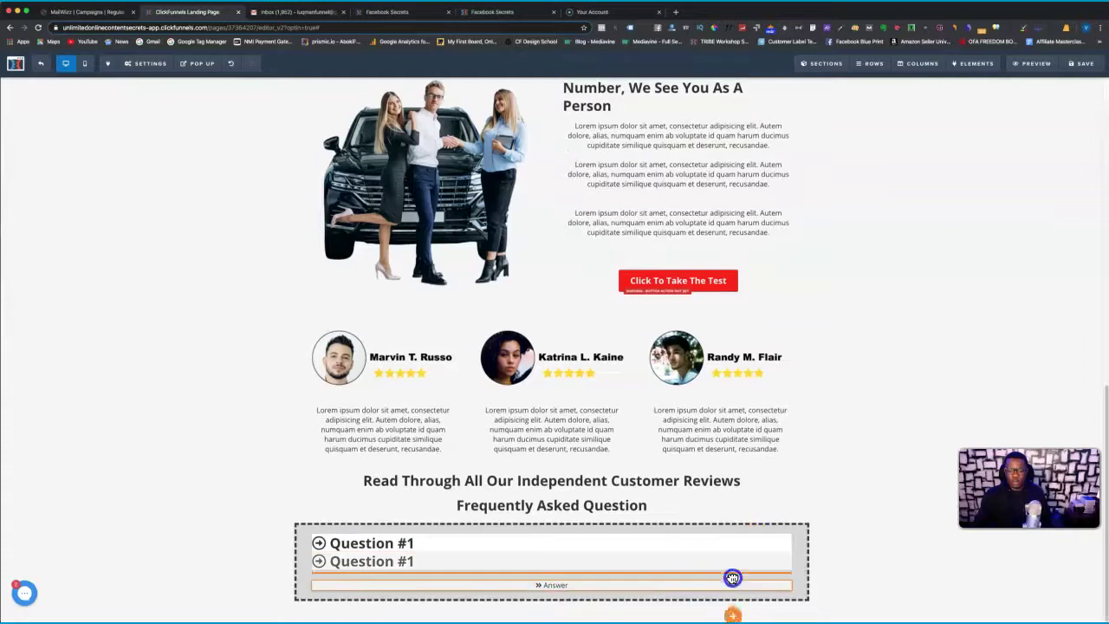
pyautogui.click(534, 579)
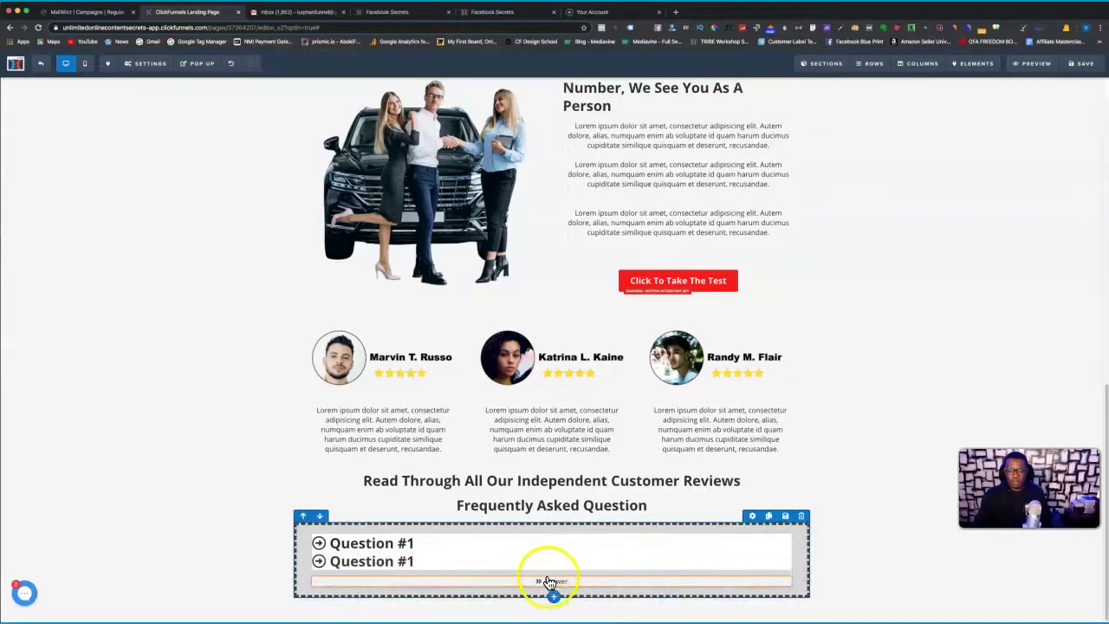
pyautogui.moveTo(735, 547); pyautogui.dragTo(726, 586)
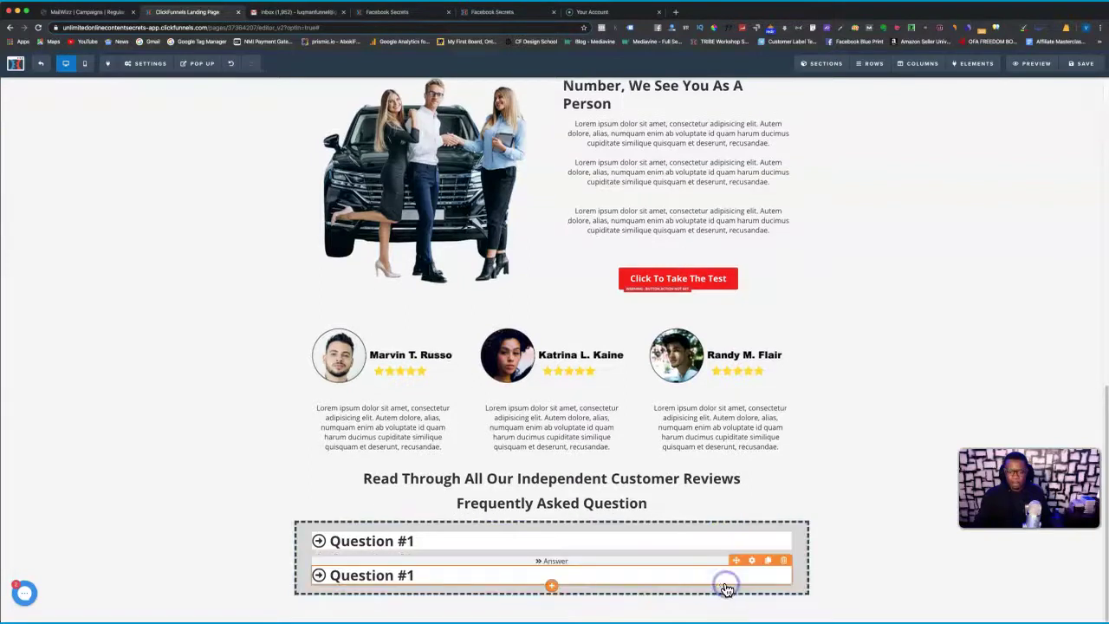
# - Rename the lower question headline to "Question #2", set its top margin to 15, and save the page
pyautogui.click(414, 575)
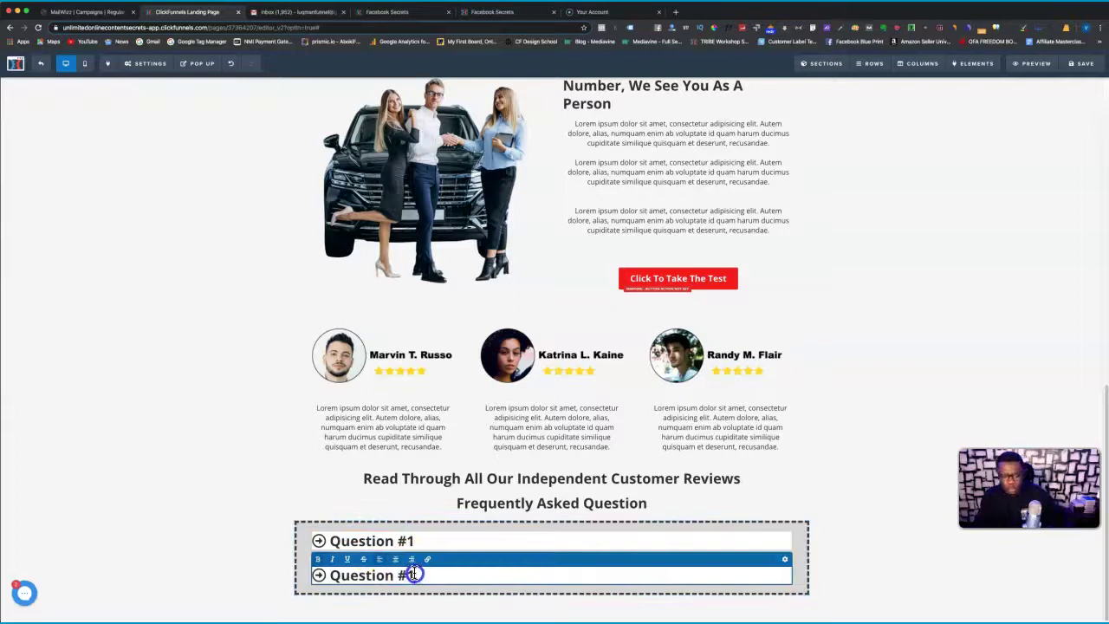
pyautogui.click(455, 593)
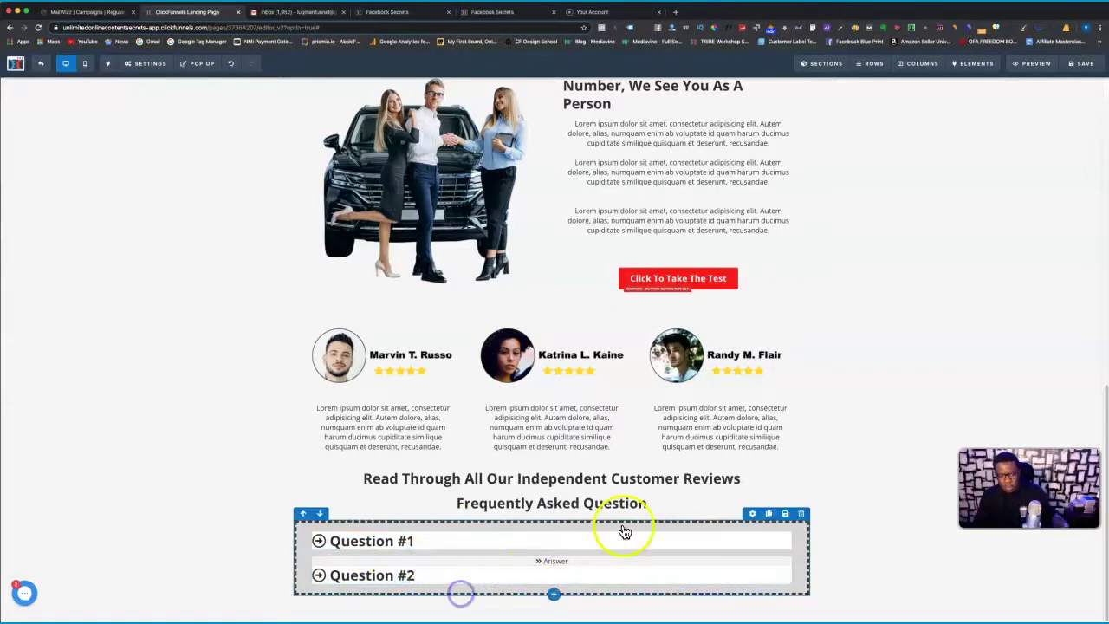
pyautogui.click(752, 563)
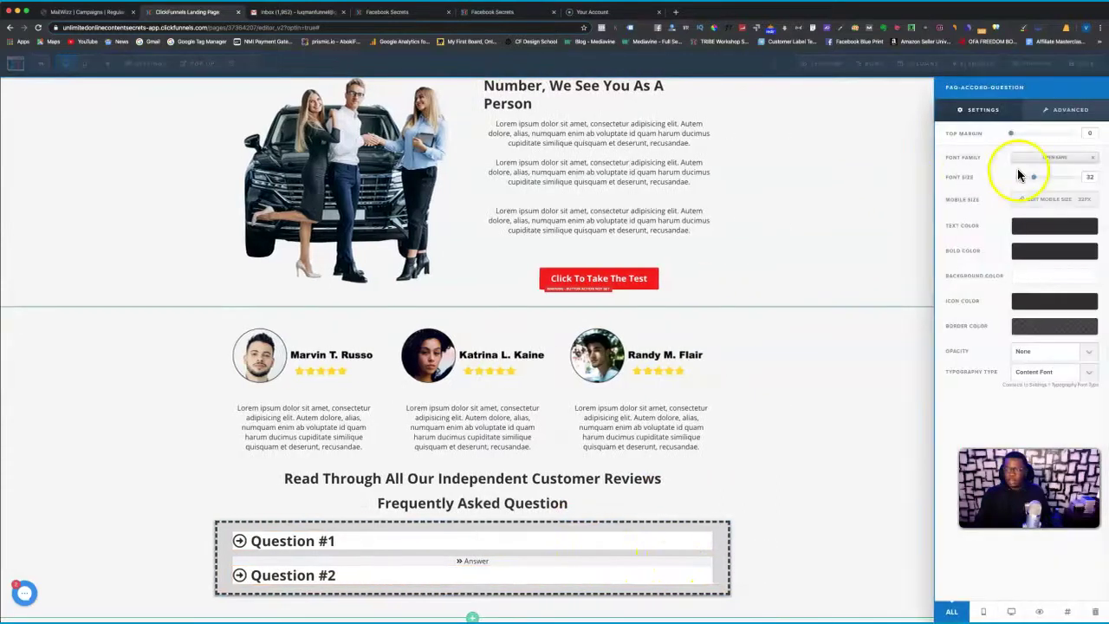
pyautogui.moveTo(1020, 137); pyautogui.dragTo(1022, 141)
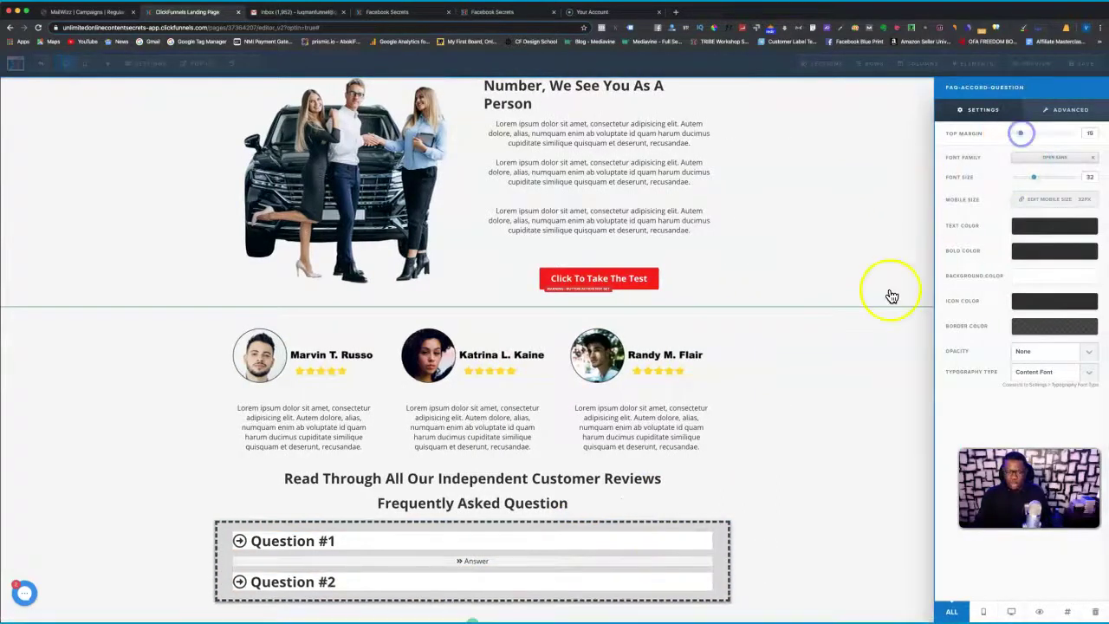
pyautogui.click(883, 294)
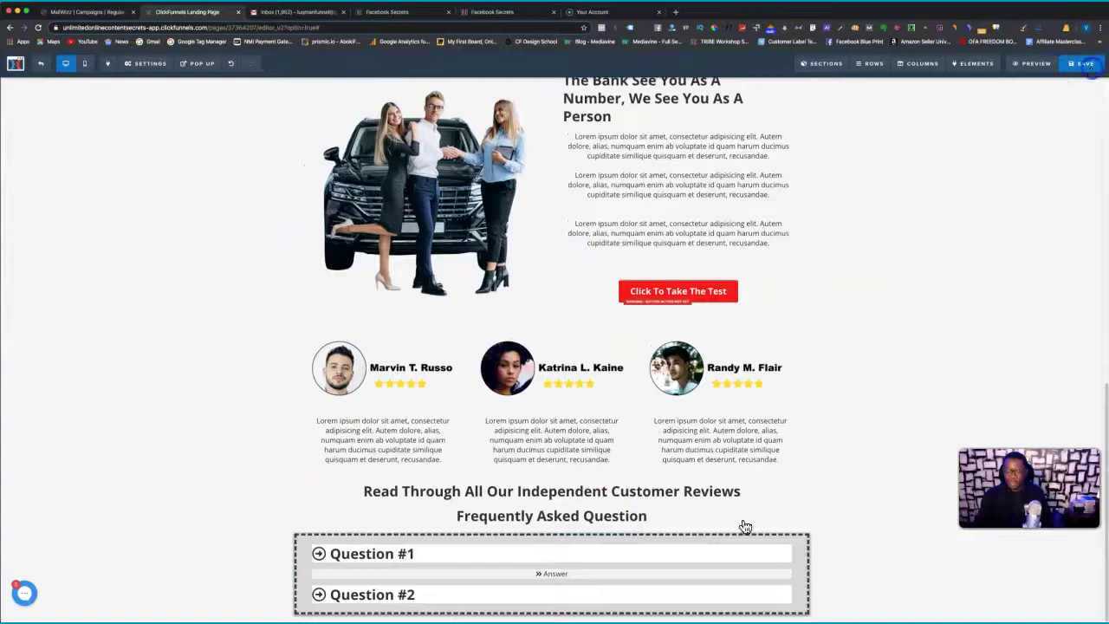
# - Clone the "Answer" sub-headline and move one of the two below the "Question #2" headline
pyautogui.click(626, 559)
pyautogui.click(756, 553)
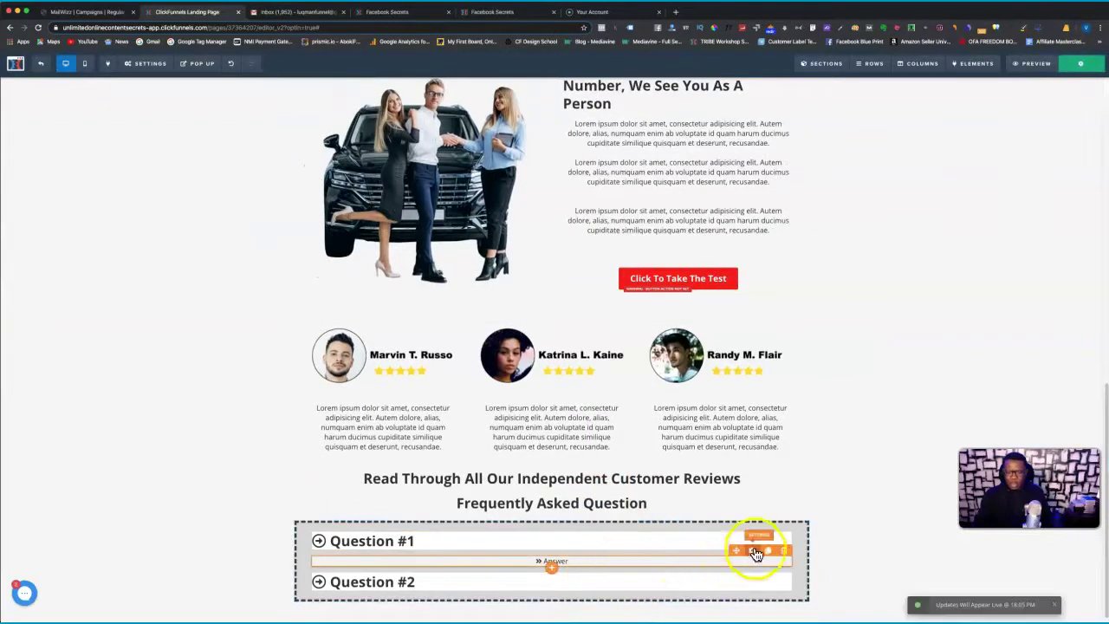
pyautogui.click(768, 552)
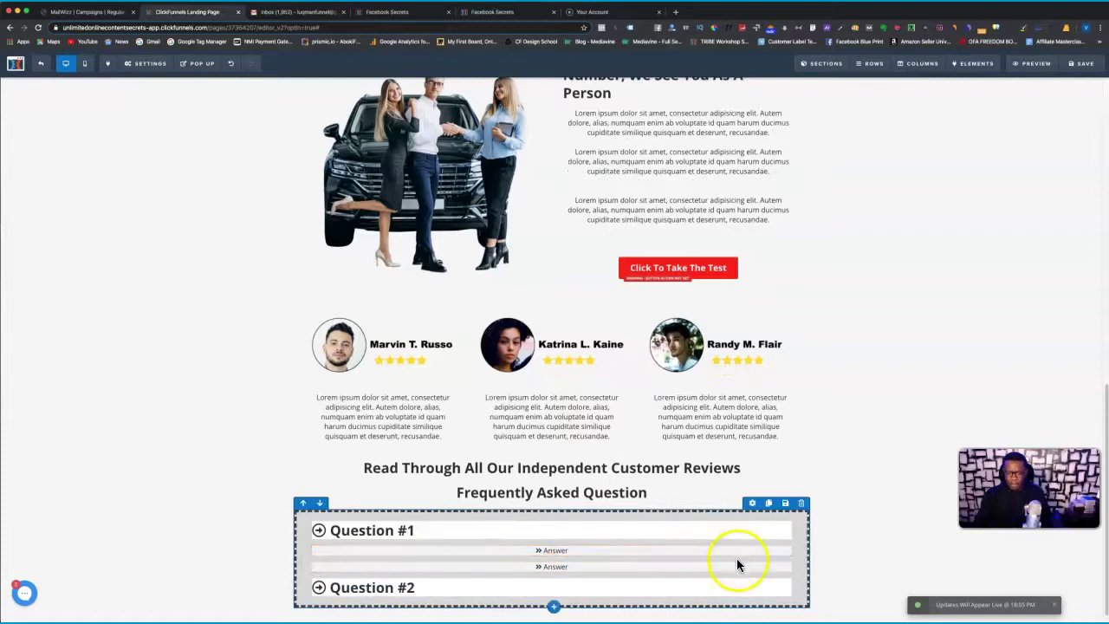
pyautogui.moveTo(737, 556); pyautogui.dragTo(572, 586)
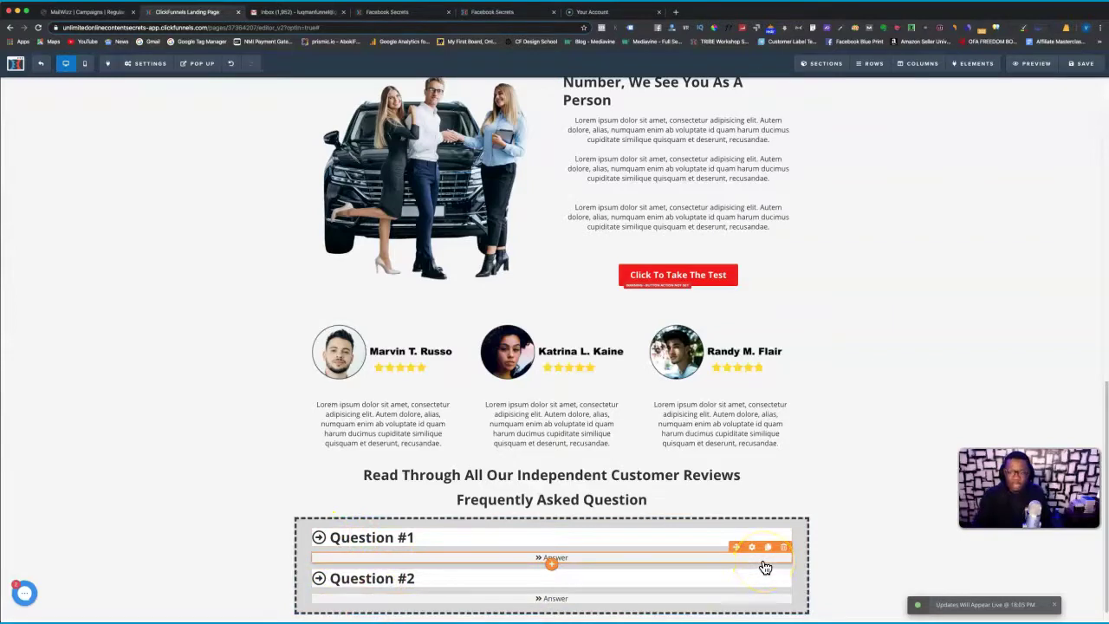
# - Check the page's header tracking code and save the page
pyautogui.moveTo(211, 67)
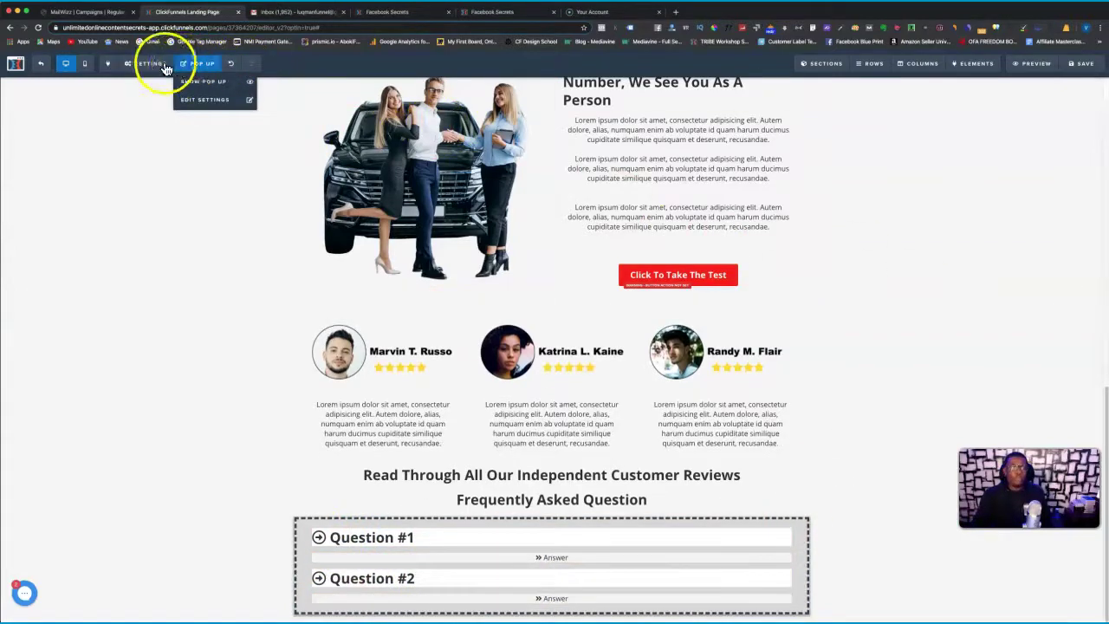
pyautogui.moveTo(160, 66)
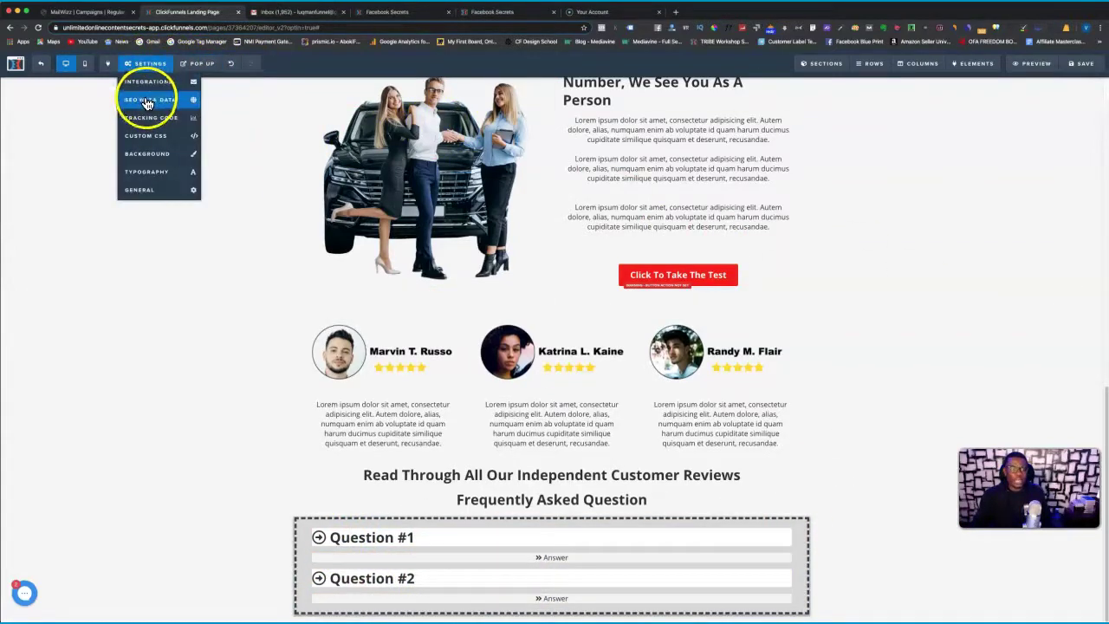
pyautogui.click(173, 128)
pyautogui.click(644, 103)
pyautogui.click(531, 184)
pyautogui.click(781, 165)
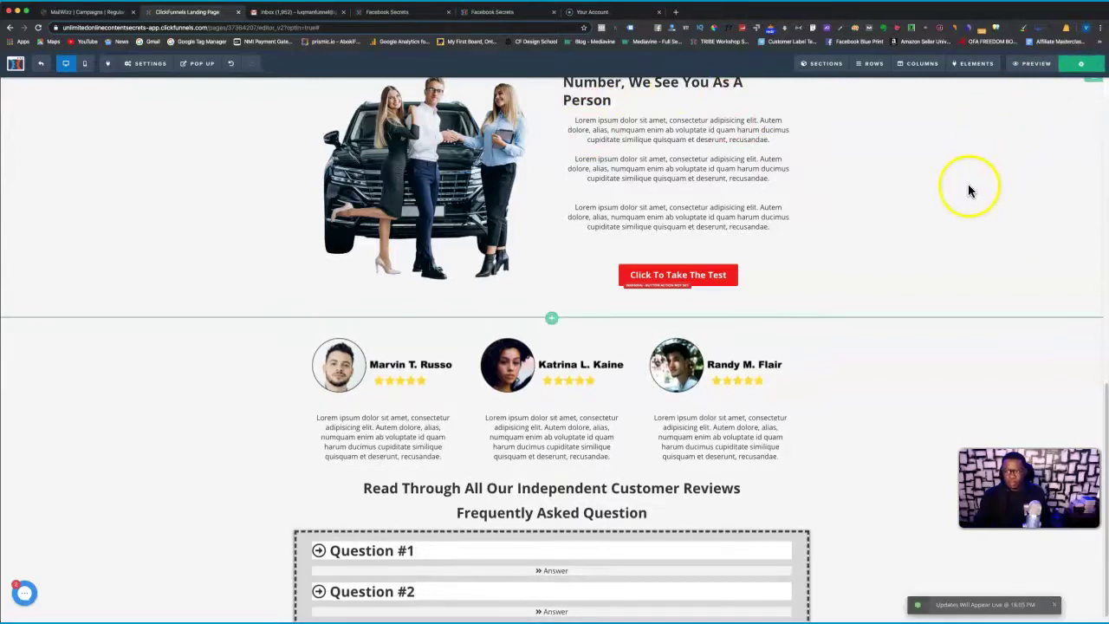
# - Copy the CSS ID selector of the question-and-answer row from its CSS info
pyautogui.scroll(10, 771, 271)
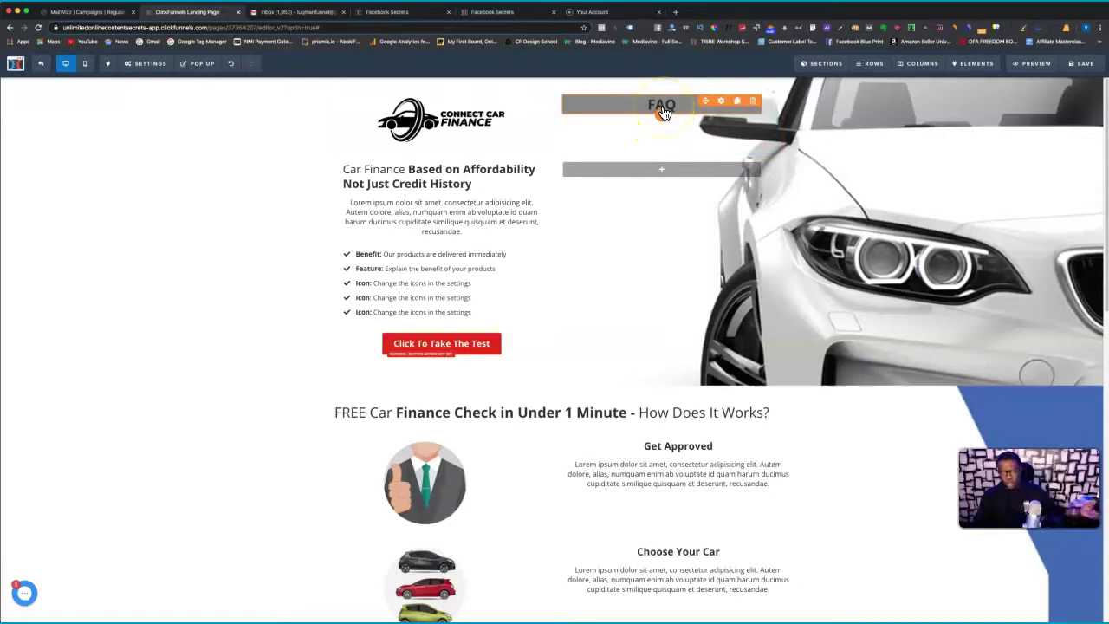
pyautogui.scroll(-15, 736, 338)
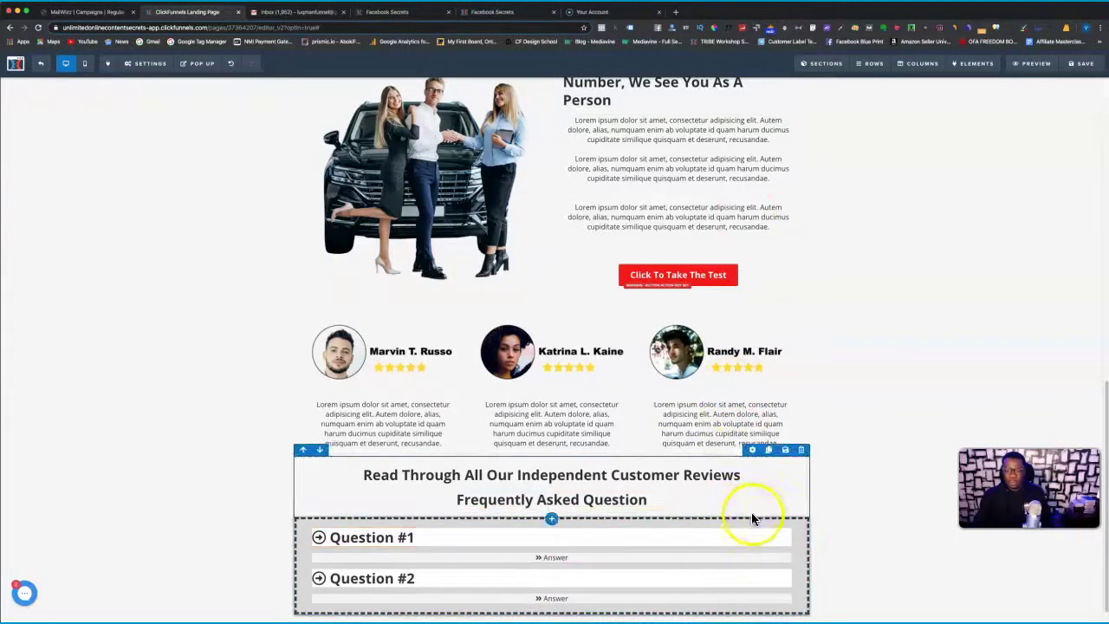
pyautogui.click(752, 516)
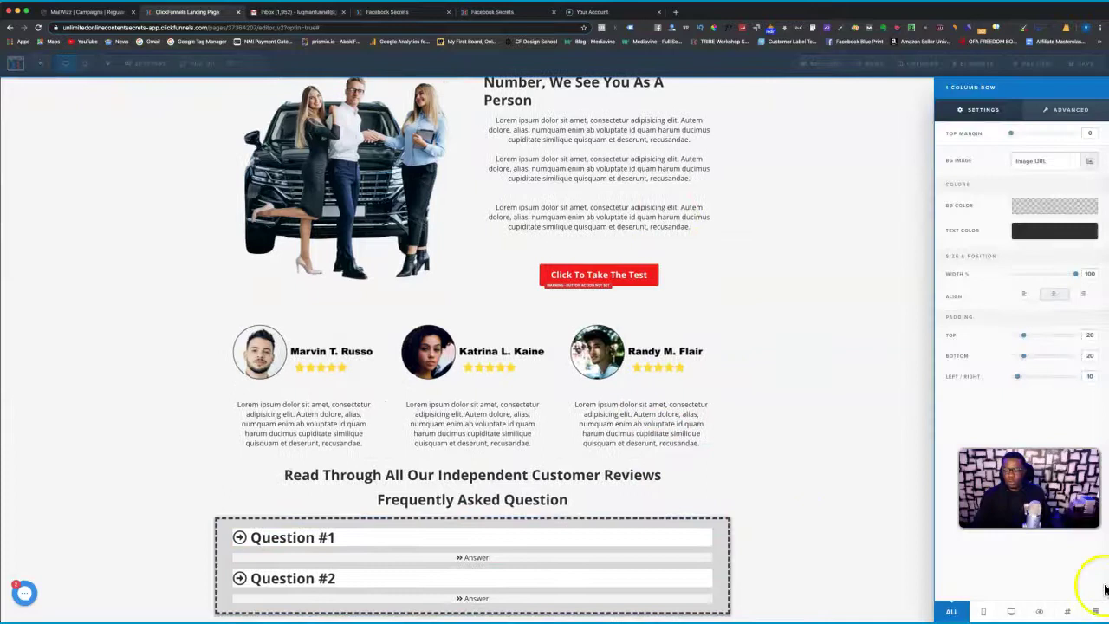
pyautogui.click(1067, 612)
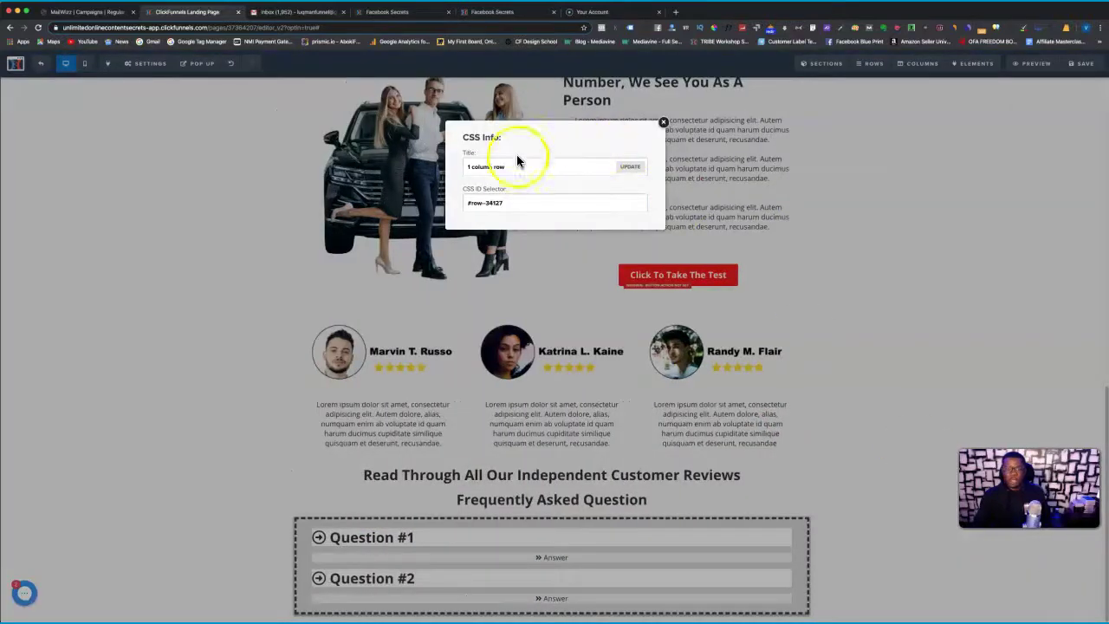
pyautogui.moveTo(473, 201); pyautogui.dragTo(468, 203)
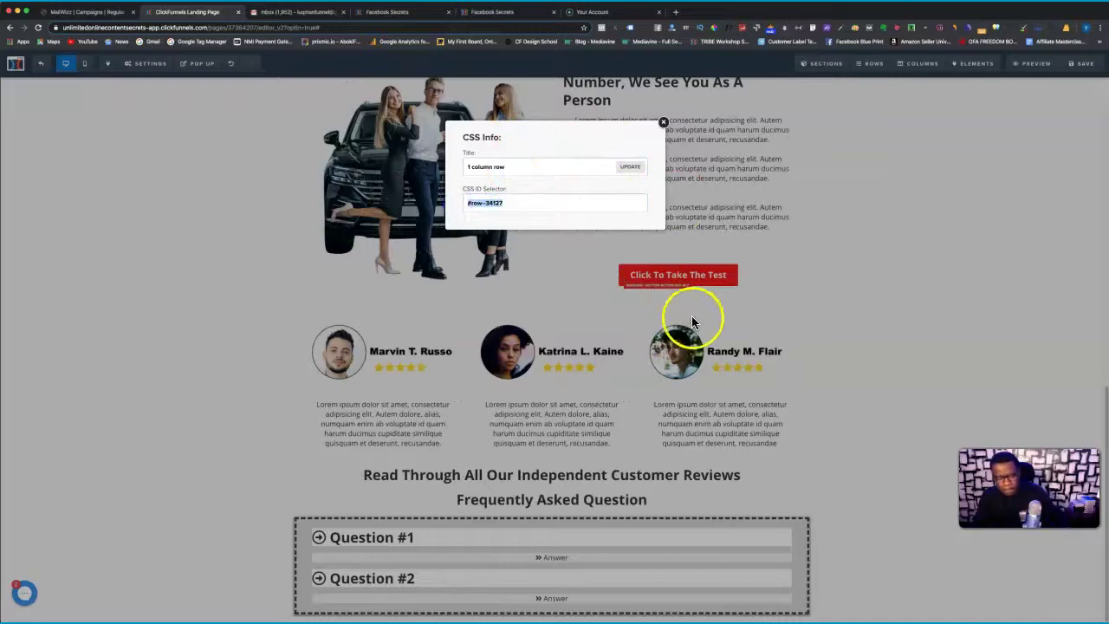
pyautogui.click(894, 253)
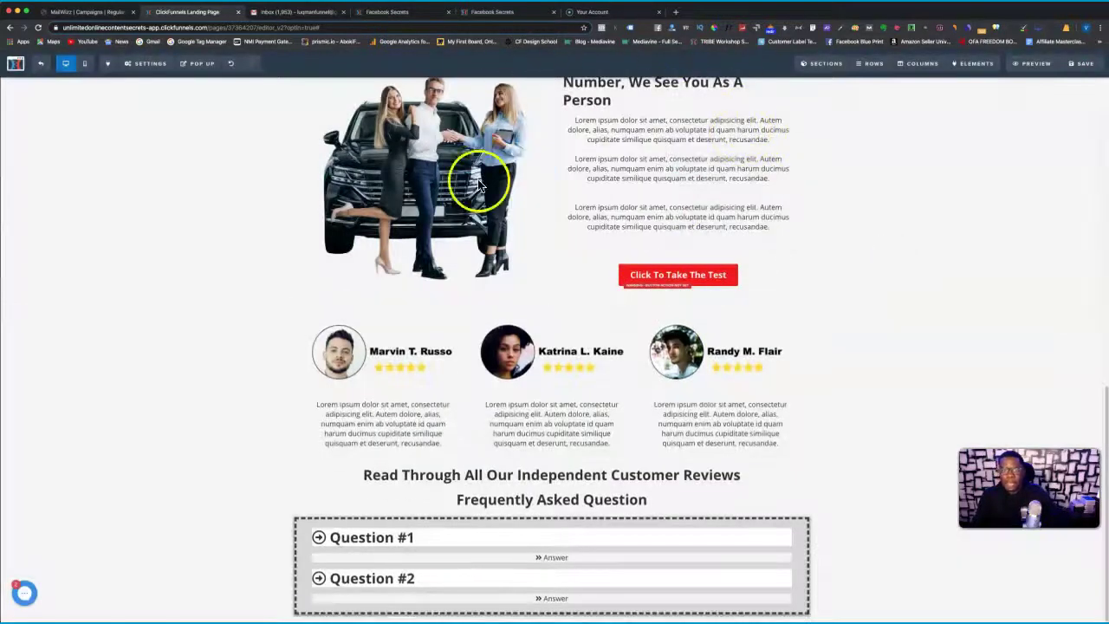
# - Link the "FAQ" headline text beside the logo to the copied row selector and save the page
pyautogui.scroll(10, 477, 179)
pyautogui.click(656, 105)
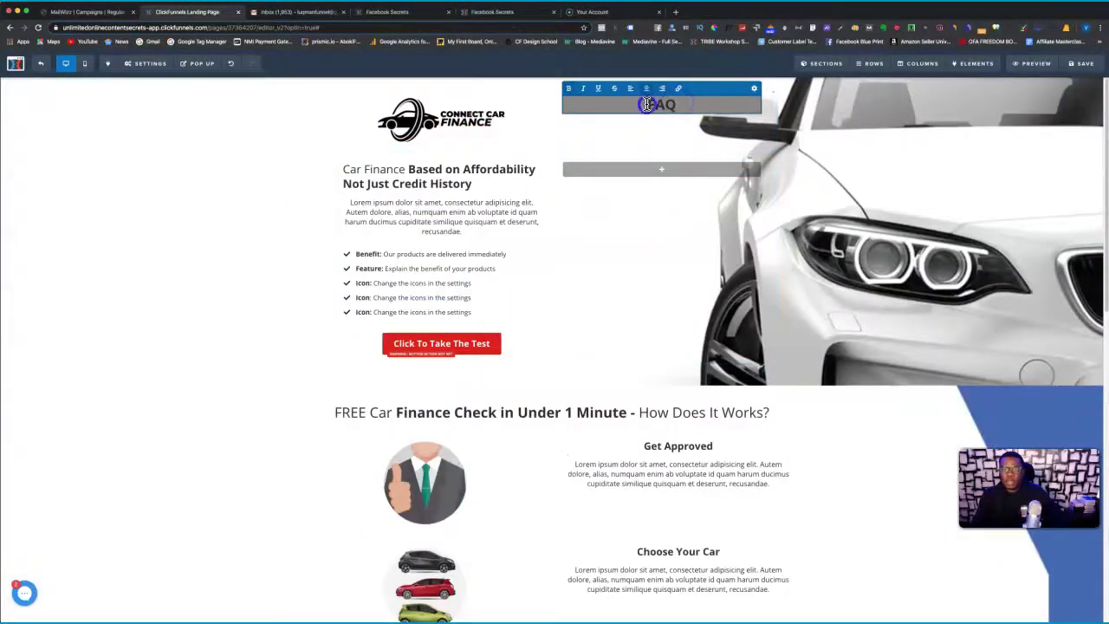
pyautogui.click(673, 100)
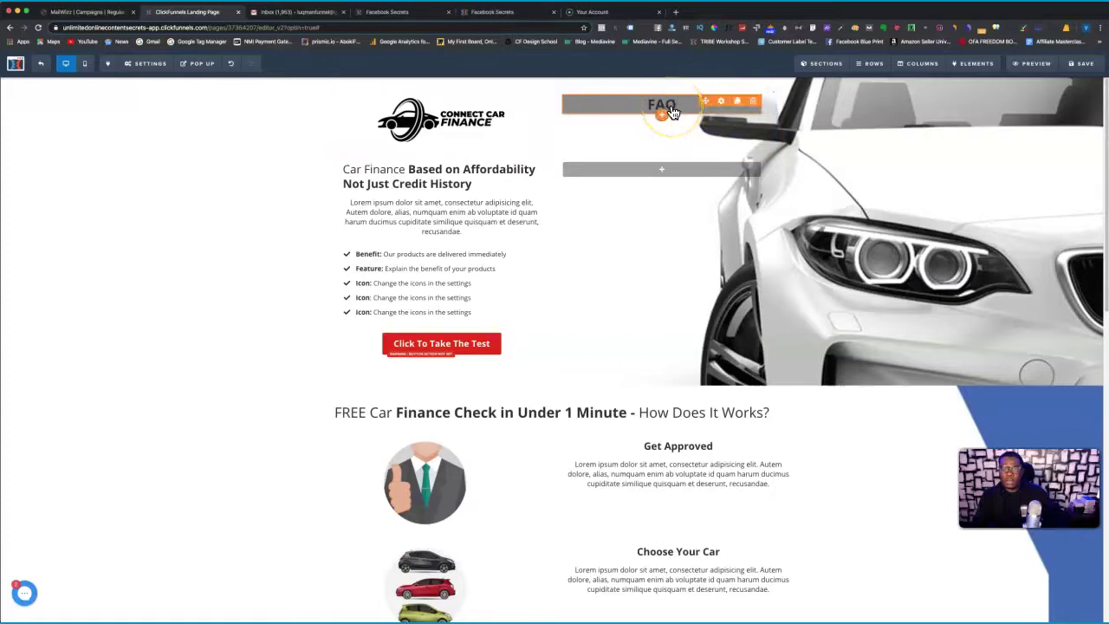
pyautogui.click(667, 105)
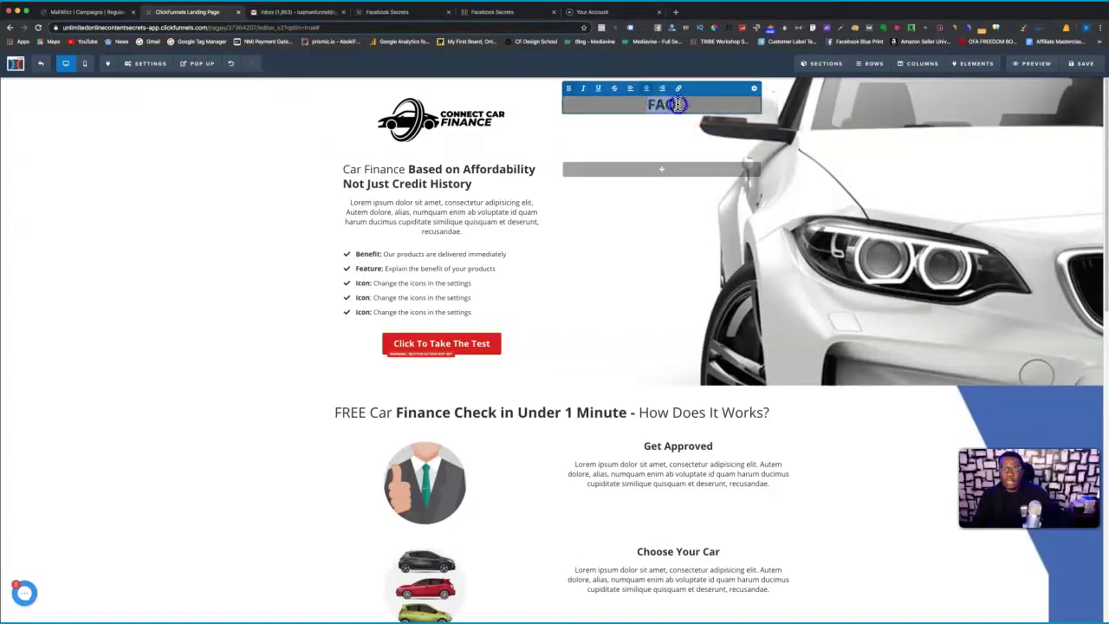
pyautogui.click(589, 90)
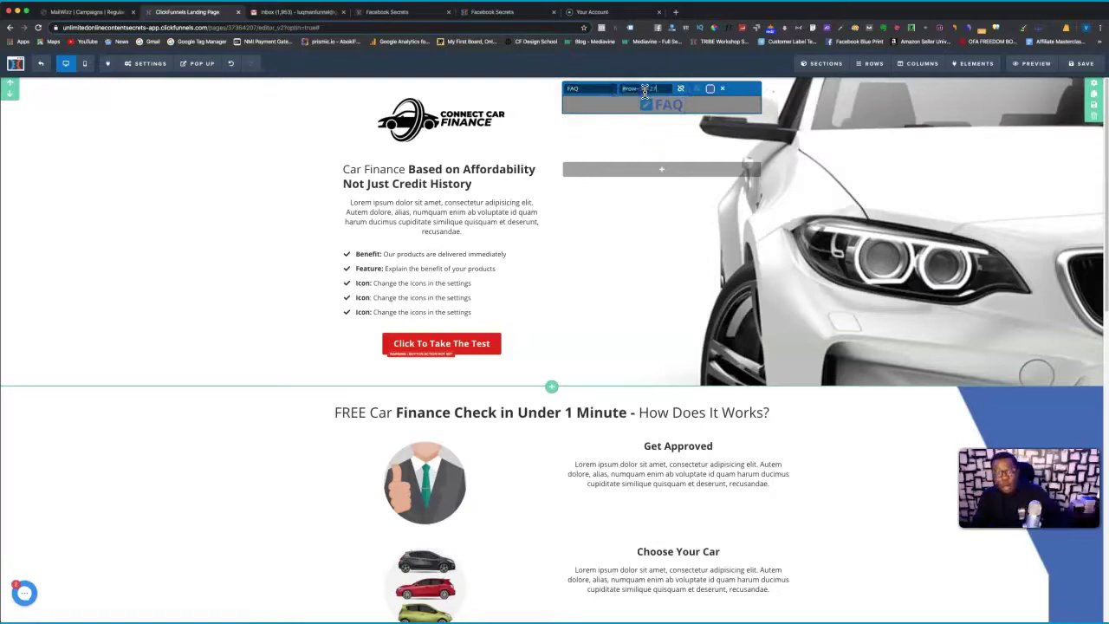
pyautogui.click(713, 129)
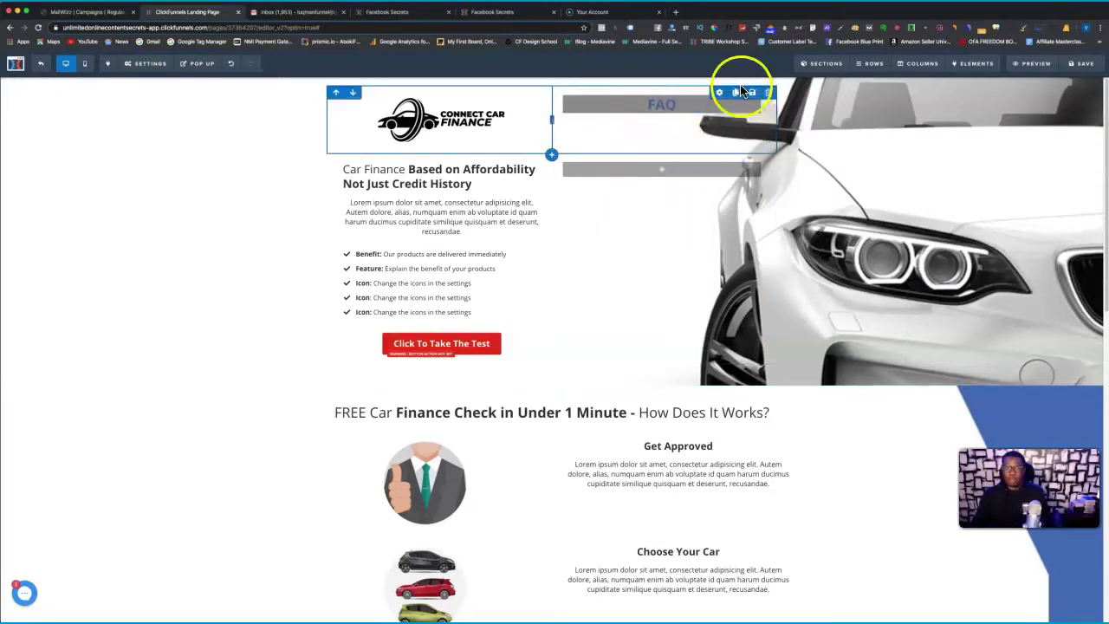
pyautogui.click(1085, 65)
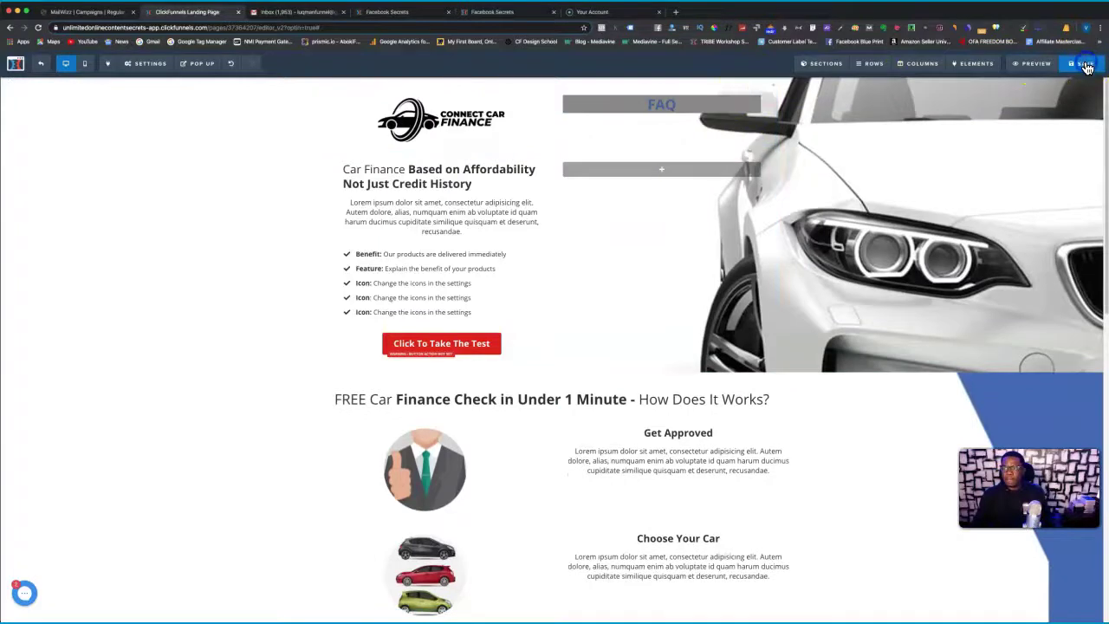
# - Preview the page, follow the "FAQ" link, and test expanding and collapsing the accordion questions
pyautogui.click(1033, 68)
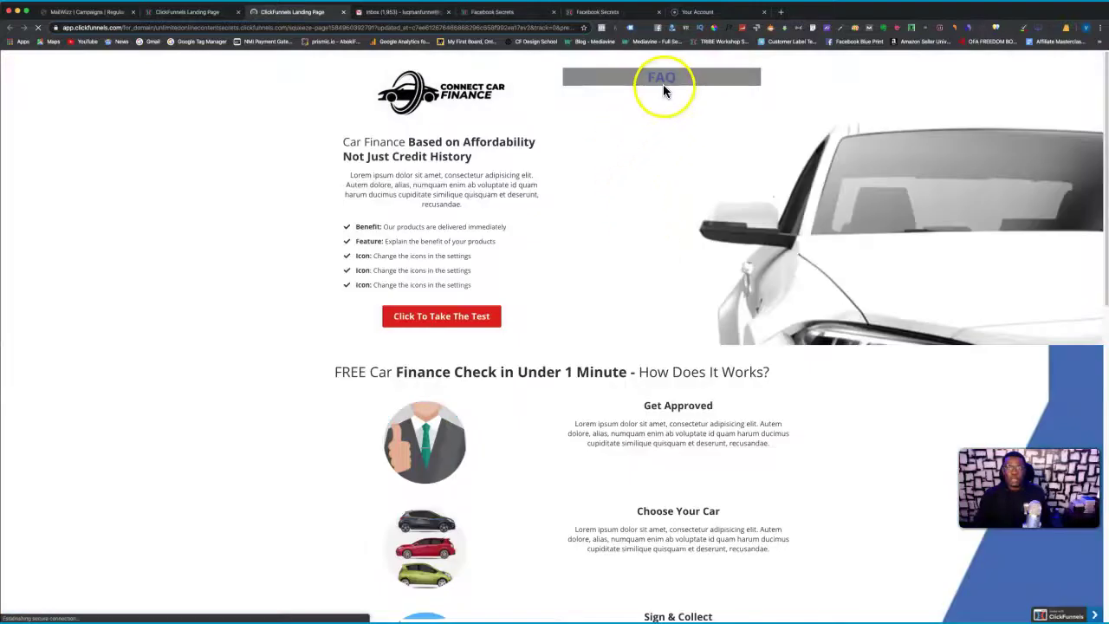
pyautogui.click(663, 80)
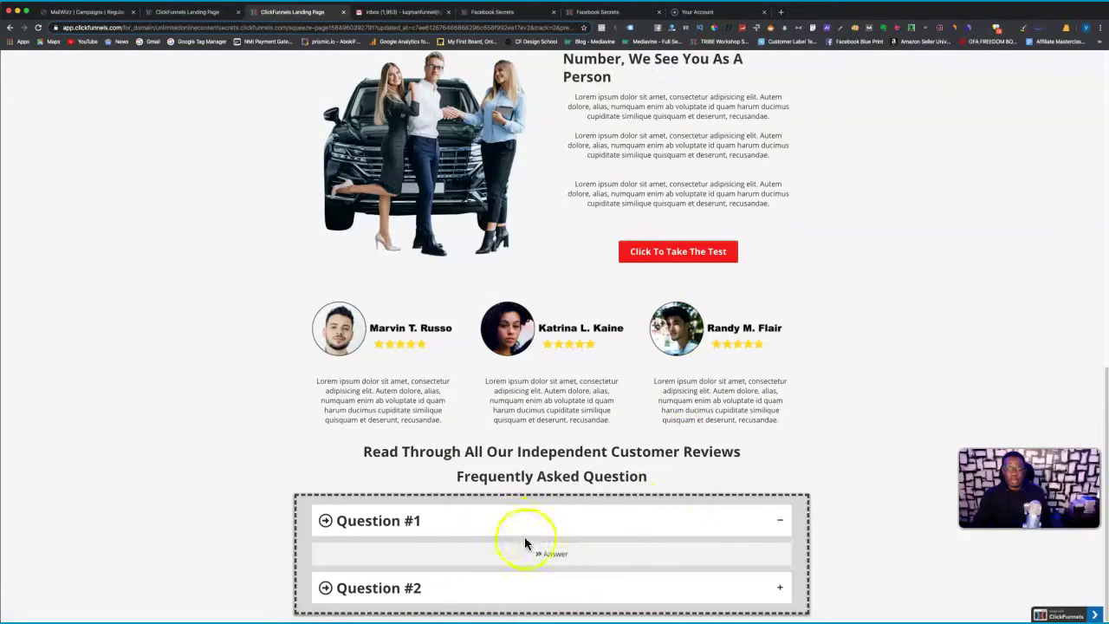
pyautogui.click(780, 520)
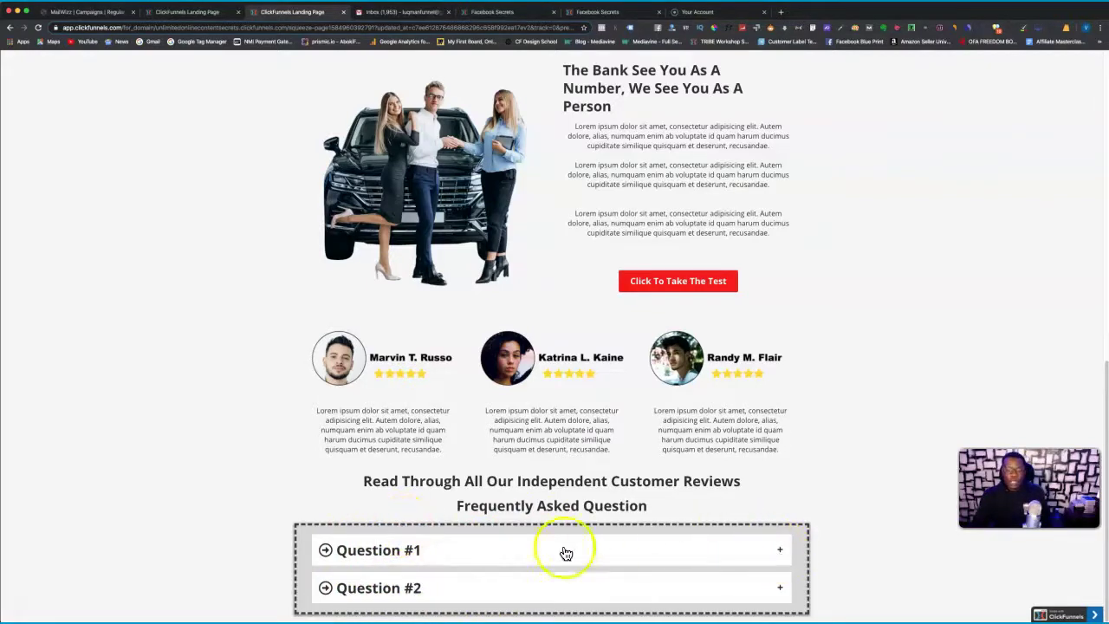
pyautogui.click(784, 552)
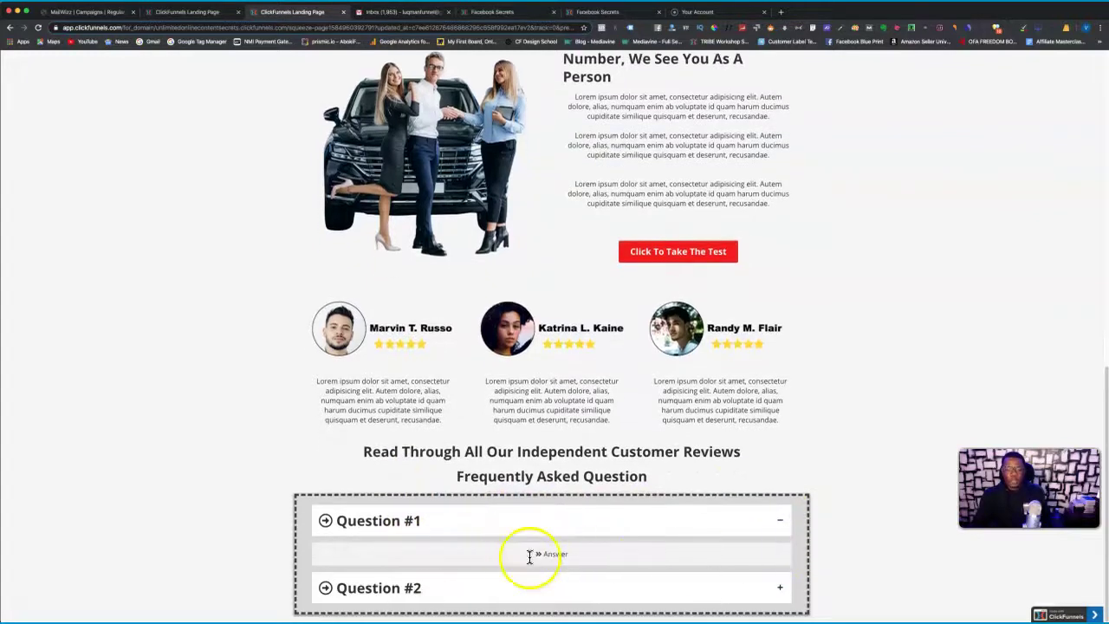
pyautogui.click(776, 525)
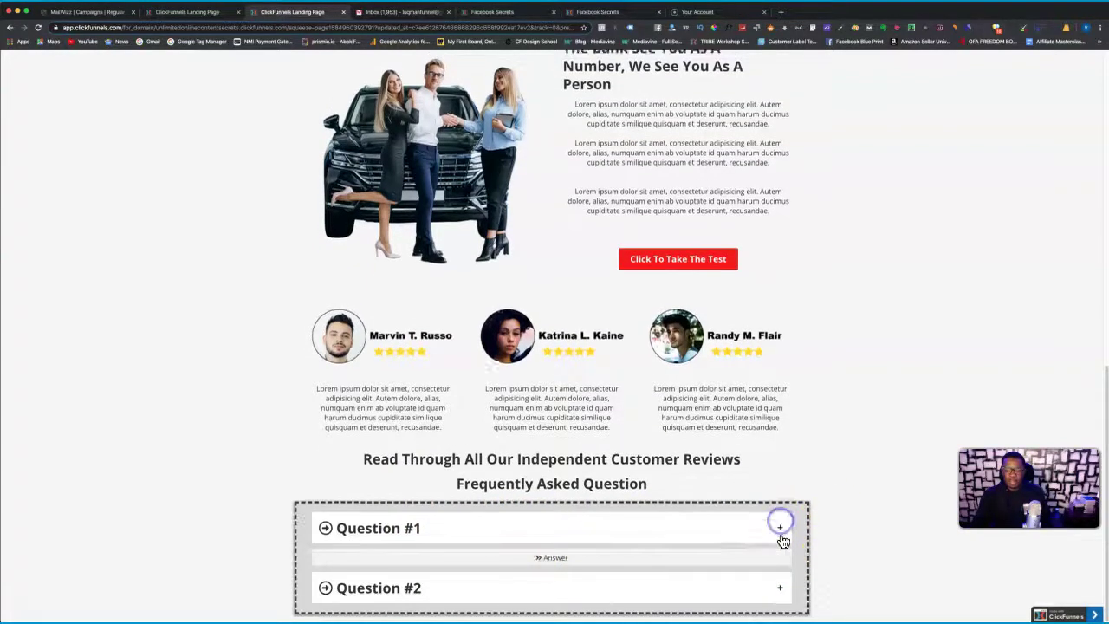
pyautogui.click(779, 587)
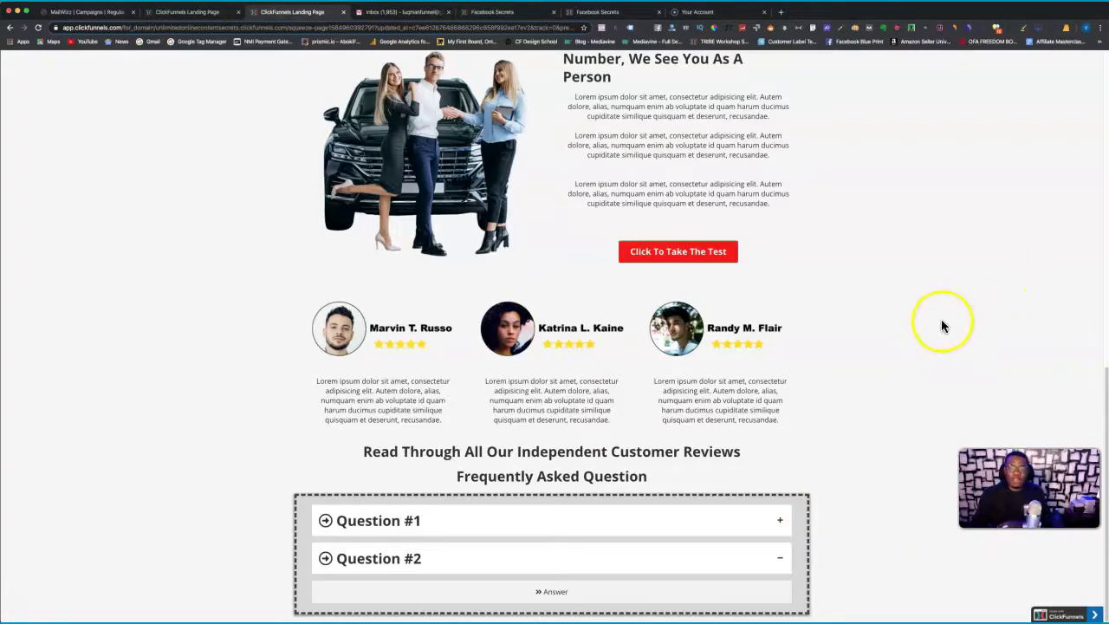
# - Collapse "Question #2" in the preview and test the "FAQ" link from the page header again
pyautogui.scroll(20, 918, 303)
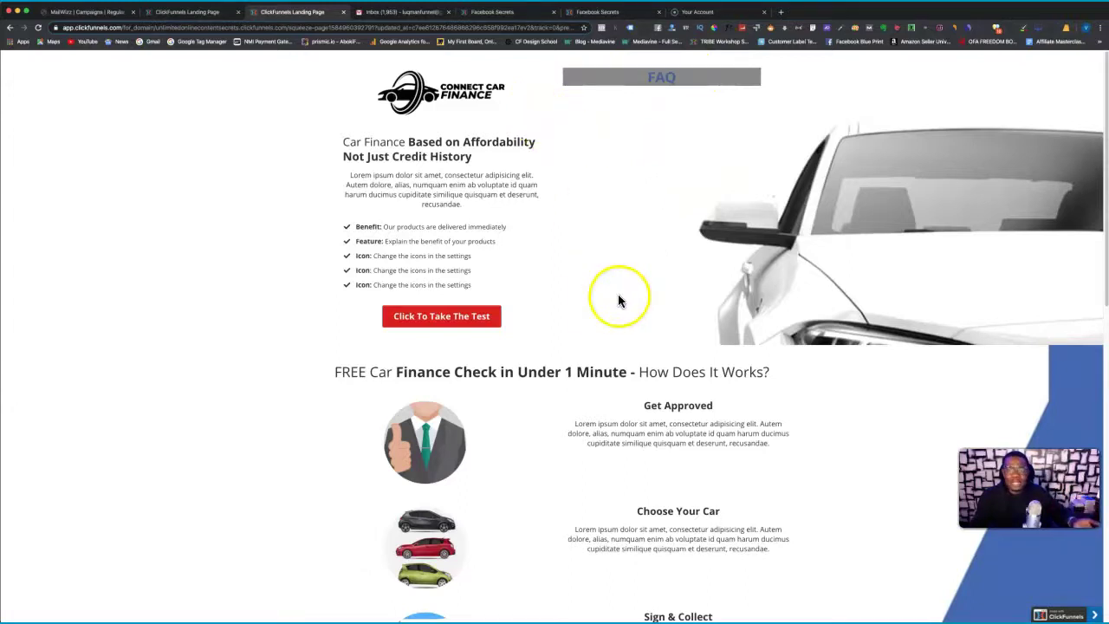
pyautogui.scroll(-8, 618, 299)
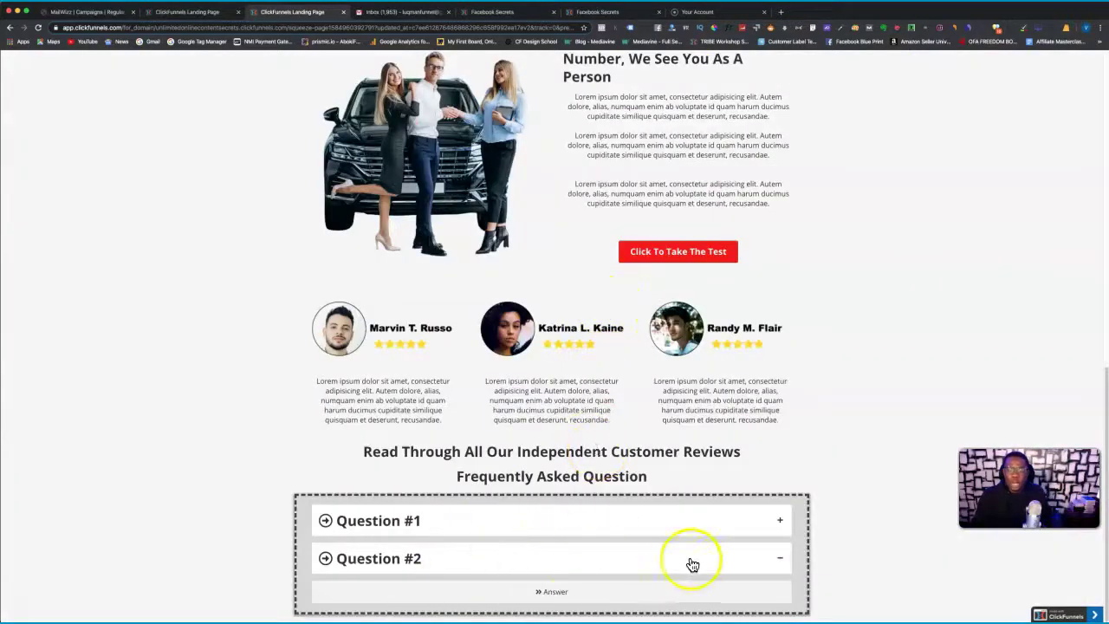
pyautogui.click(780, 558)
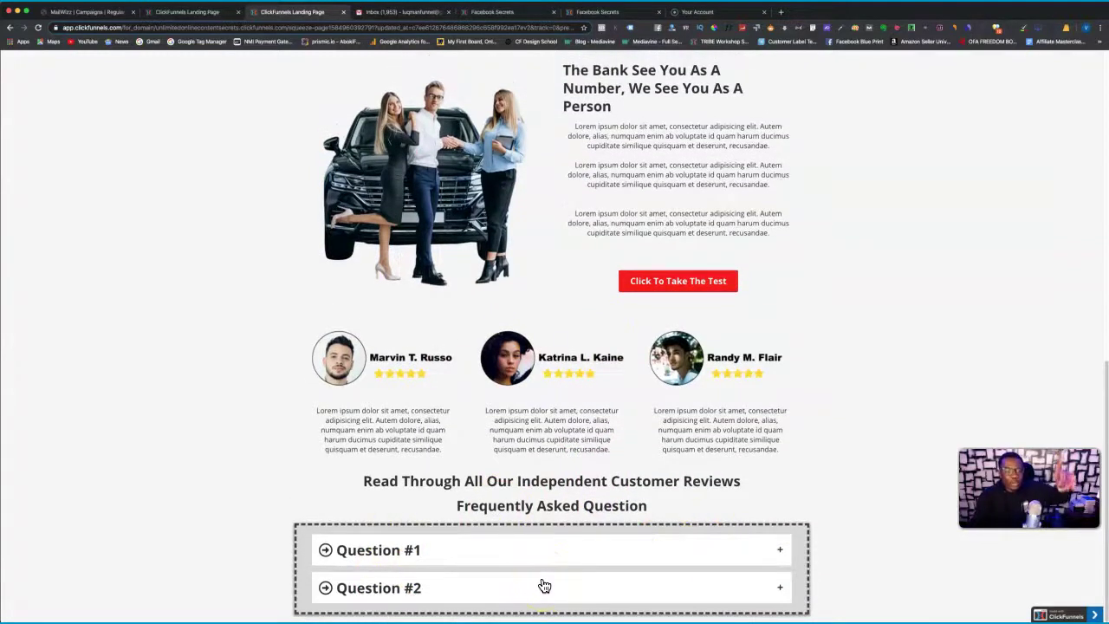
pyautogui.scroll(10, 687, 424)
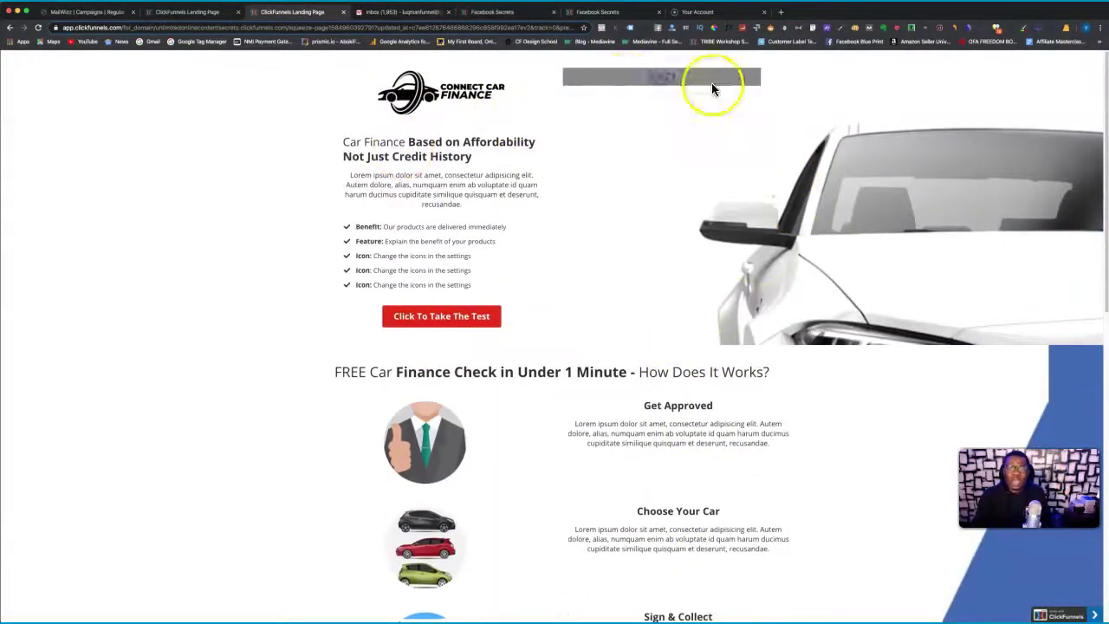
pyautogui.click(662, 85)
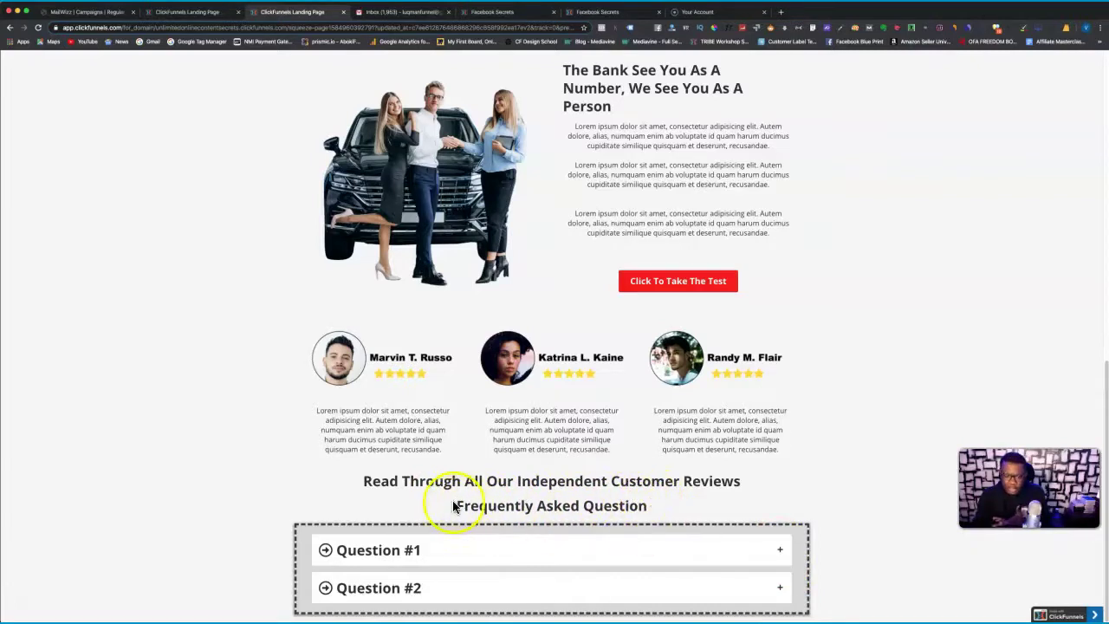
# - Expand both "Question #1" and "Question #2" in the previewed FAQ section to check their answers
pyautogui.click(780, 551)
pyautogui.scroll(-1, 658, 572)
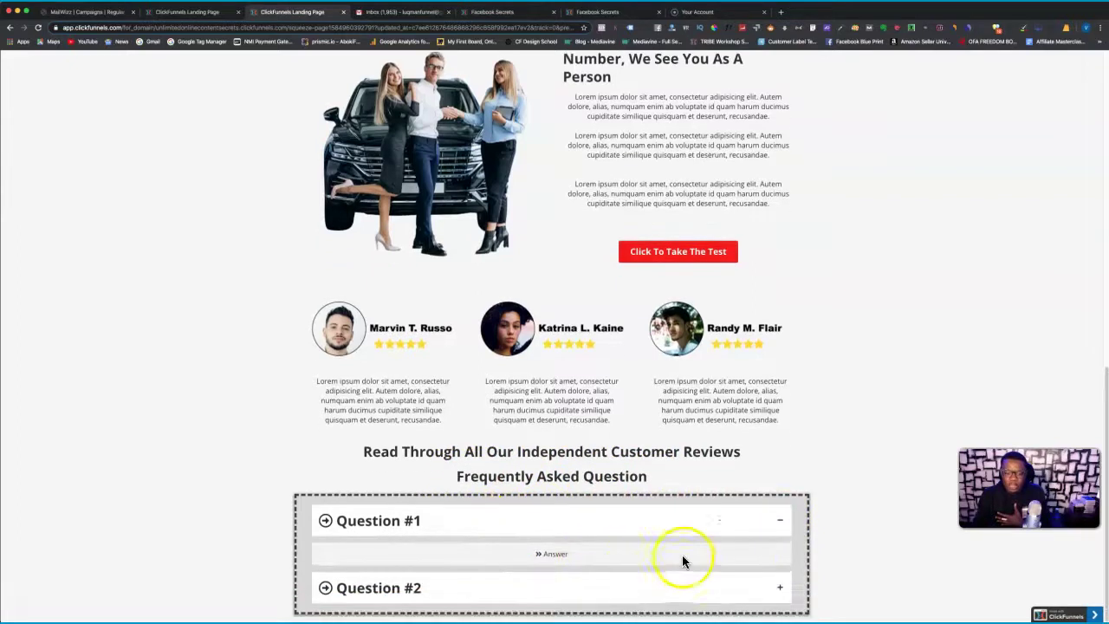
pyautogui.click(776, 589)
pyautogui.scroll(-1, 663, 572)
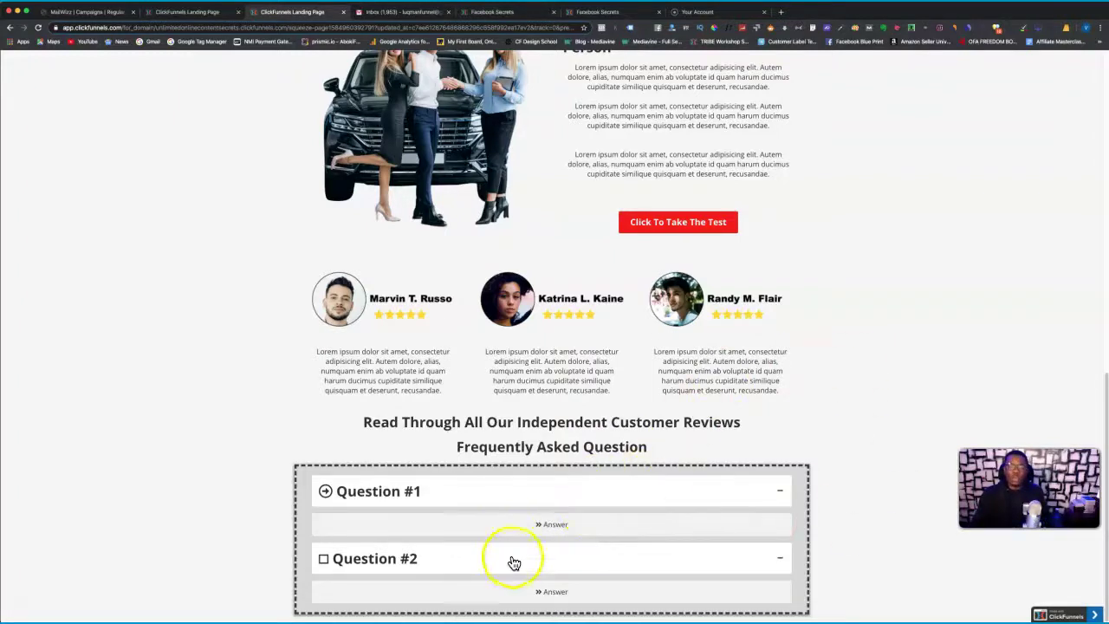
pyautogui.scroll(5, 810, 322)
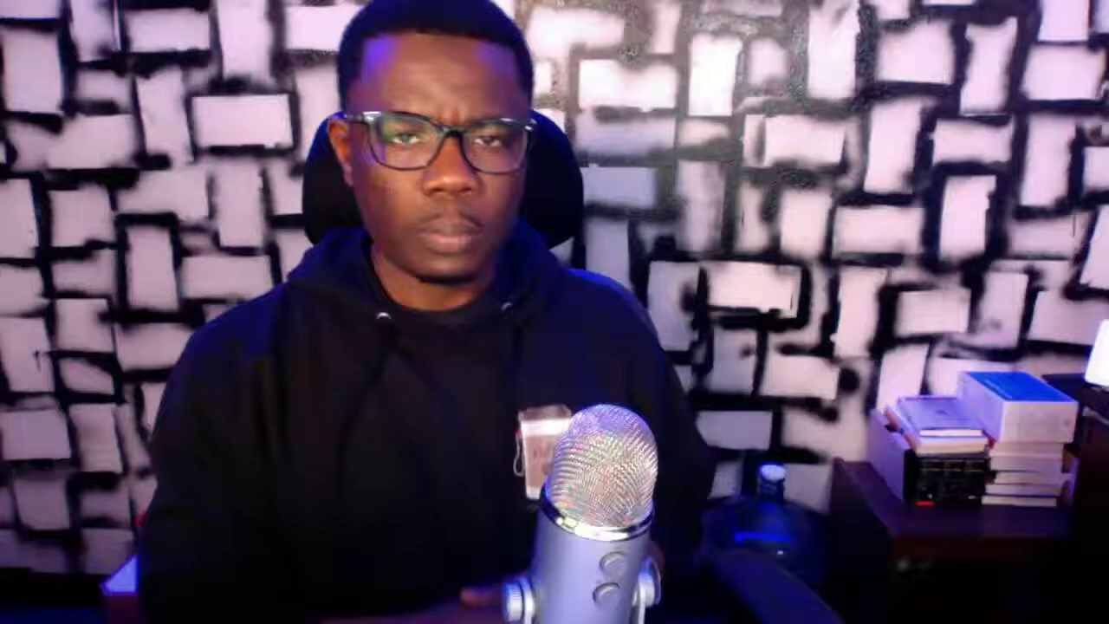